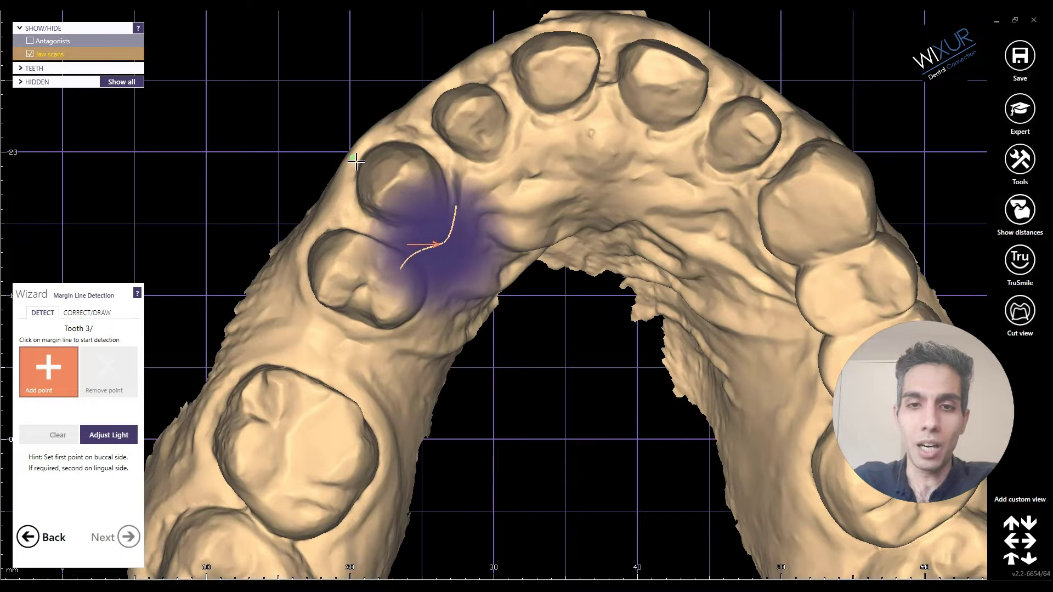
Detect the margin line of tooth 3/ by setting points around its preparation.
left_click(357, 159)
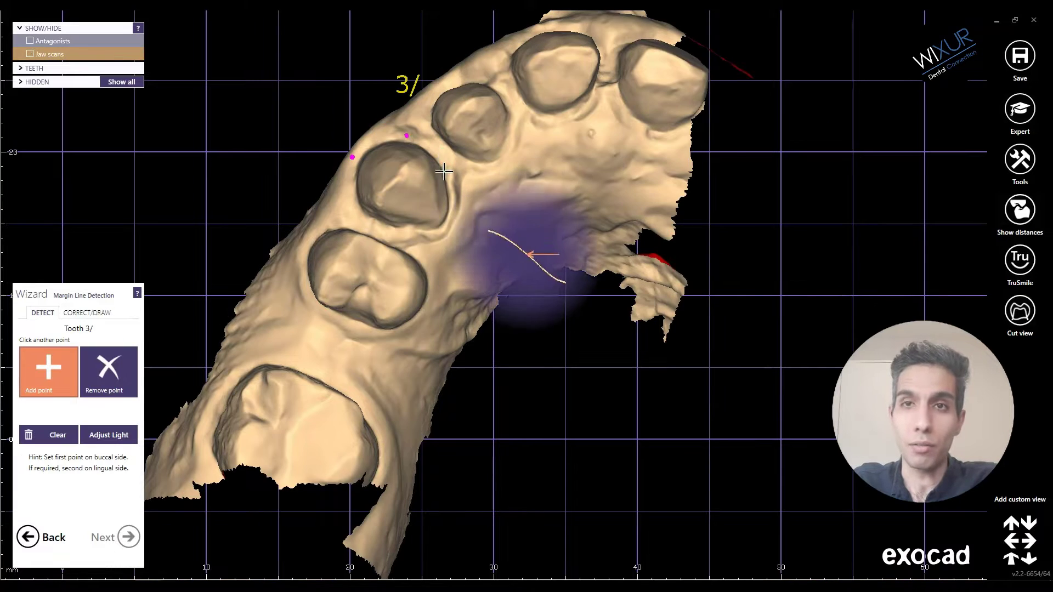
left_click(384, 239)
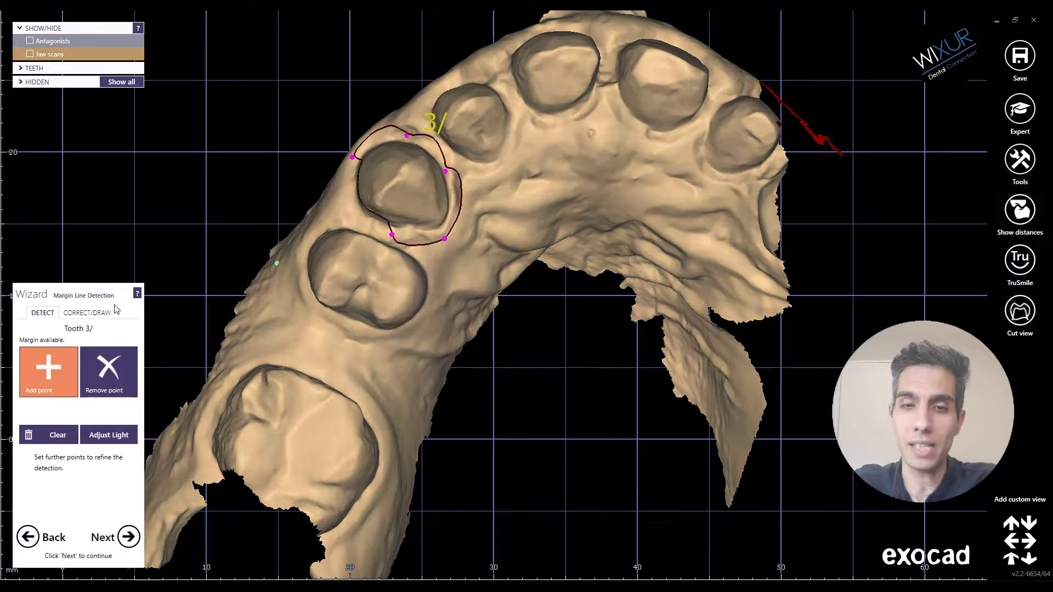
Correct tooth 3/'s margin line manually, moving its buccal and mesiobuccal points onto the edge of the preparation.
left_click(88, 313)
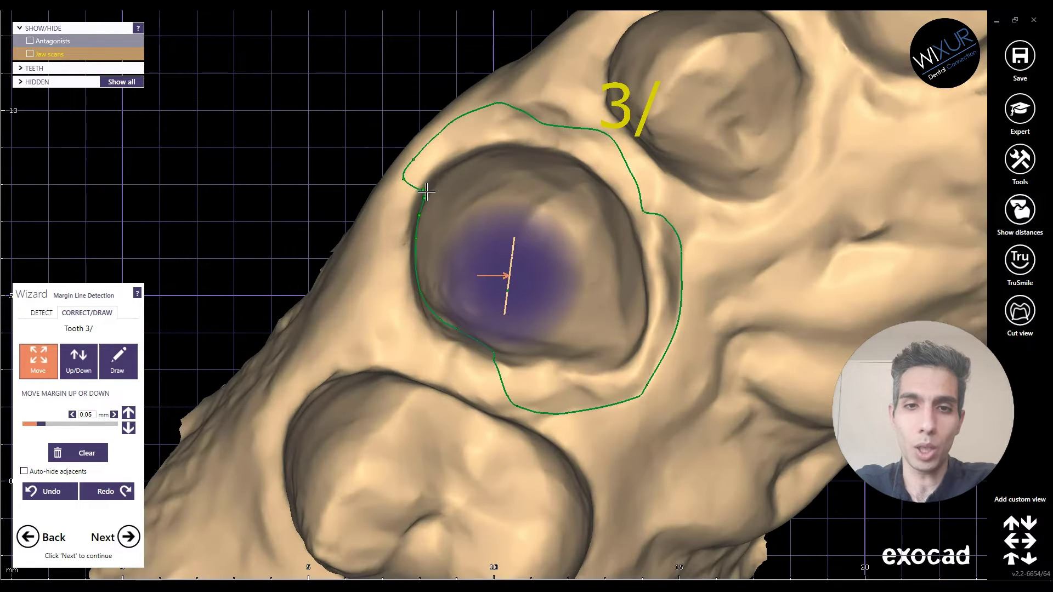
left_click_drag(407, 227, 400, 231)
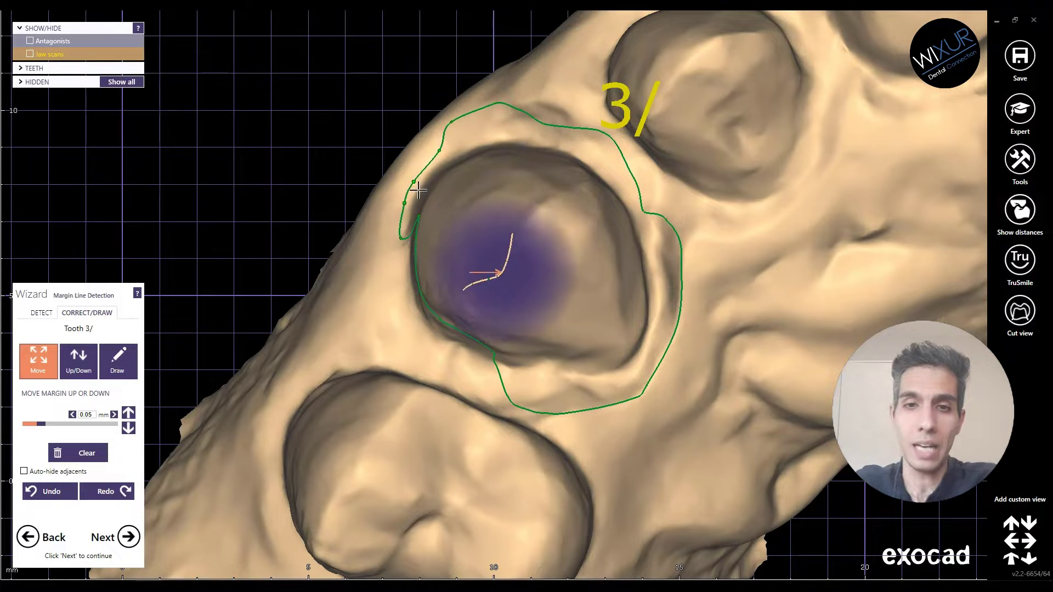
scroll(416, 176, "down", 4)
right_click_drag(460, 206, 458, 241)
scroll(448, 132, "up", 4)
left_click_drag(449, 131, 538, 158)
right_click_drag(538, 158, 458, 151)
scroll(458, 152, "up", 3)
left_click_drag(492, 156, 571, 206)
middle_click_drag(568, 258, 479, 211)
left_click_drag(528, 189, 520, 203)
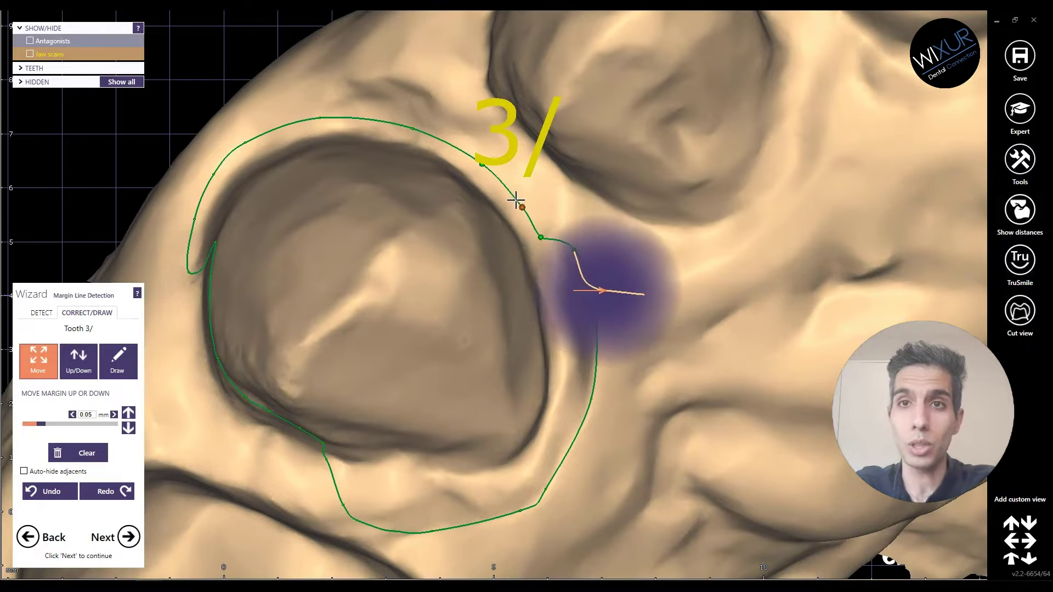
Reshape the mesial and palatal sections of tooth 3/'s margin line so they follow the preparation closely.
left_click_drag(540, 237, 544, 252)
right_click_drag(564, 301, 567, 163)
left_click_drag(567, 163, 559, 256)
double_click(590, 203)
middle_click_drag(586, 306, 614, 193)
left_click_drag(606, 226, 574, 261)
middle_click_drag(595, 331, 621, 275)
left_click_drag(586, 264, 479, 302)
left_click_drag(442, 263, 390, 257)
Move the distal margin points of tooth 3/ outward on the side facing the premolar.
scroll(390, 257, "down", 3)
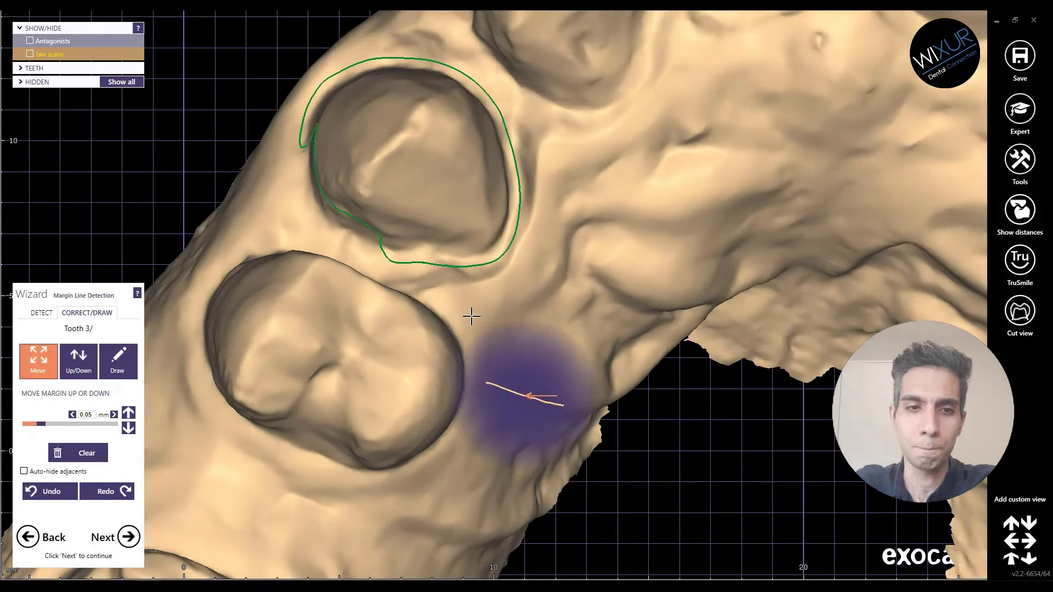
right_click_drag(470, 315, 524, 285)
scroll(522, 267, "up", 5)
left_click_drag(478, 246, 447, 247)
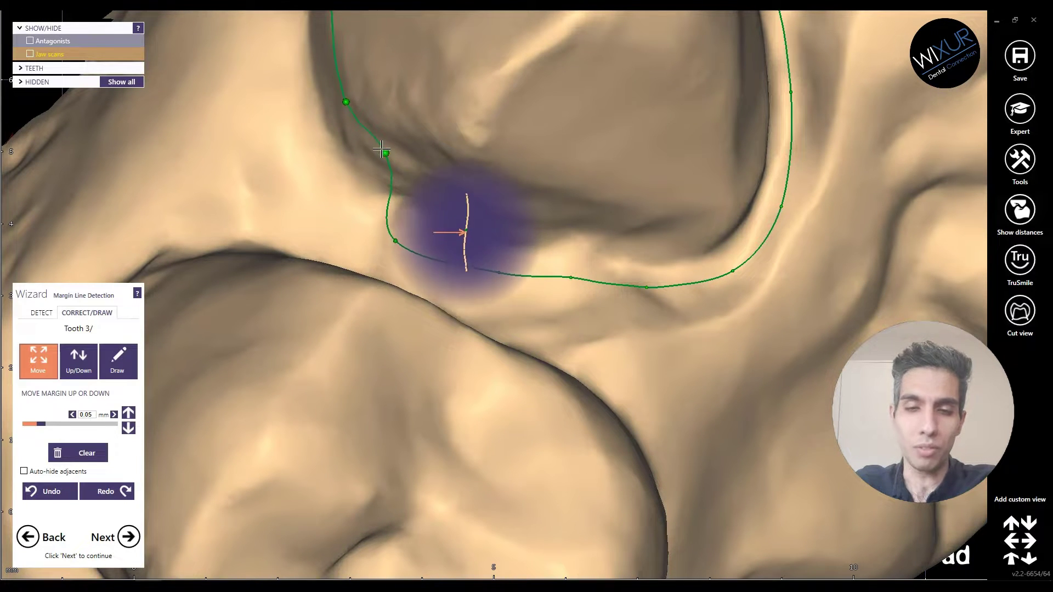
left_click_drag(318, 171, 305, 155)
Delete the stray distobuccal margin points of tooth 3/ to smooth the line, and accept the margin.
scroll(305, 156, "down", 5)
right_click_drag(423, 162, 498, 240)
scroll(443, 247, "up", 3)
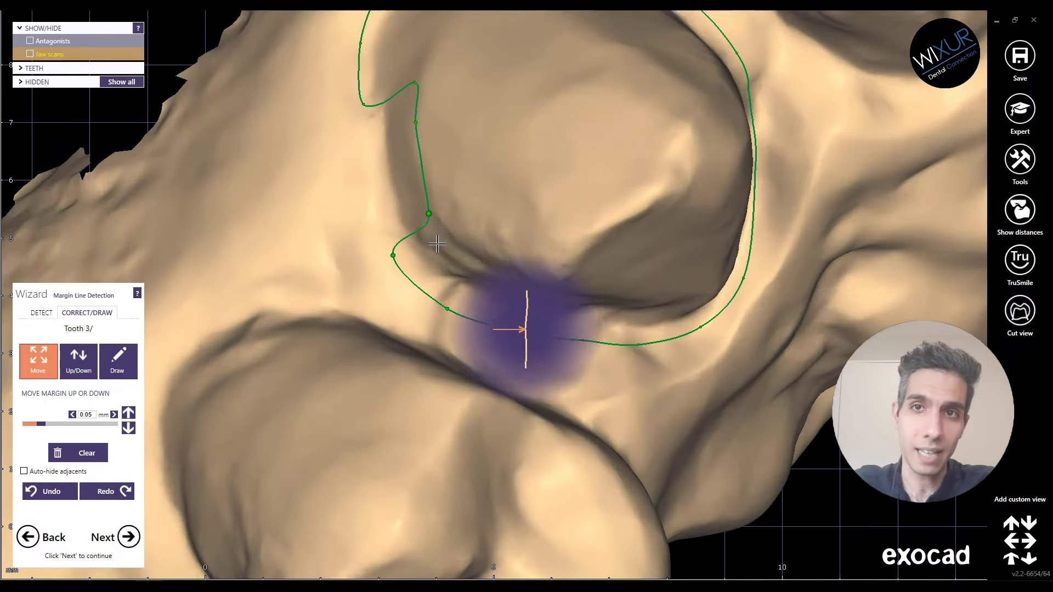
key("Delete")
key("Delete")
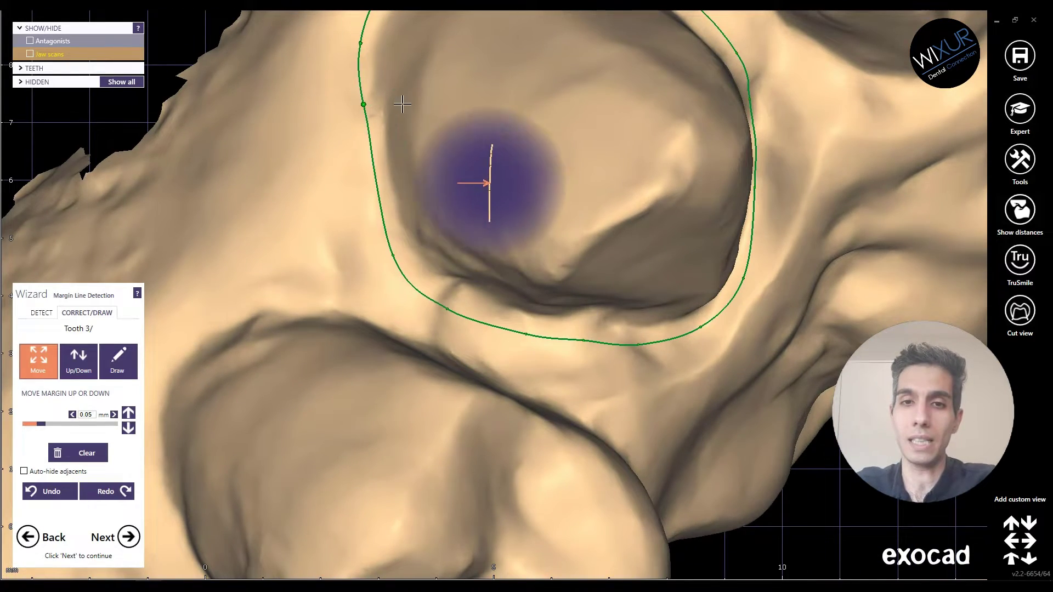
scroll(398, 104, "down", 4)
right_click_drag(400, 173, 387, 185)
scroll(391, 197, "up", 4)
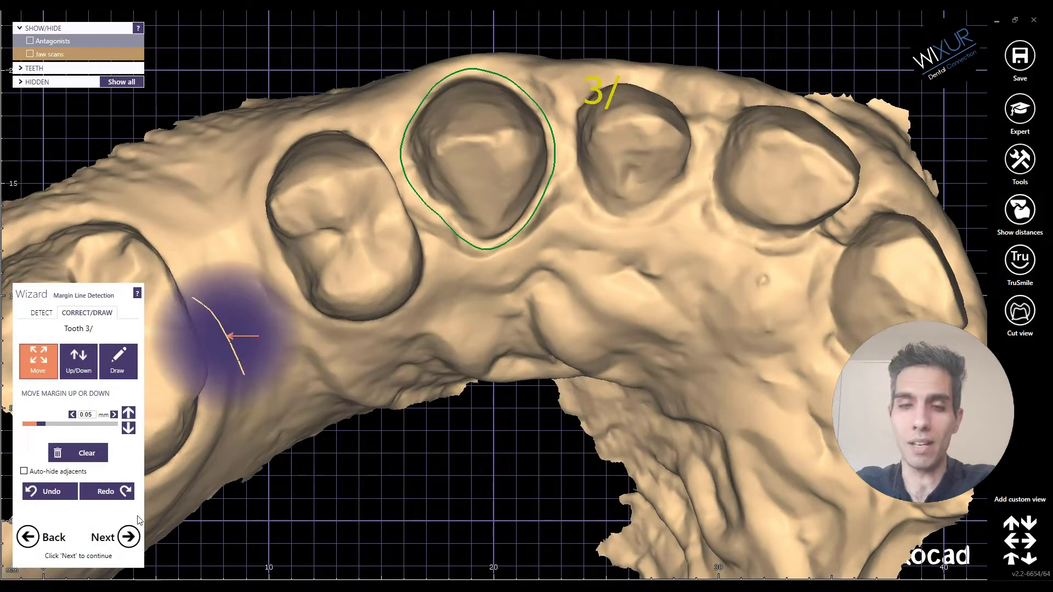
left_click(128, 537)
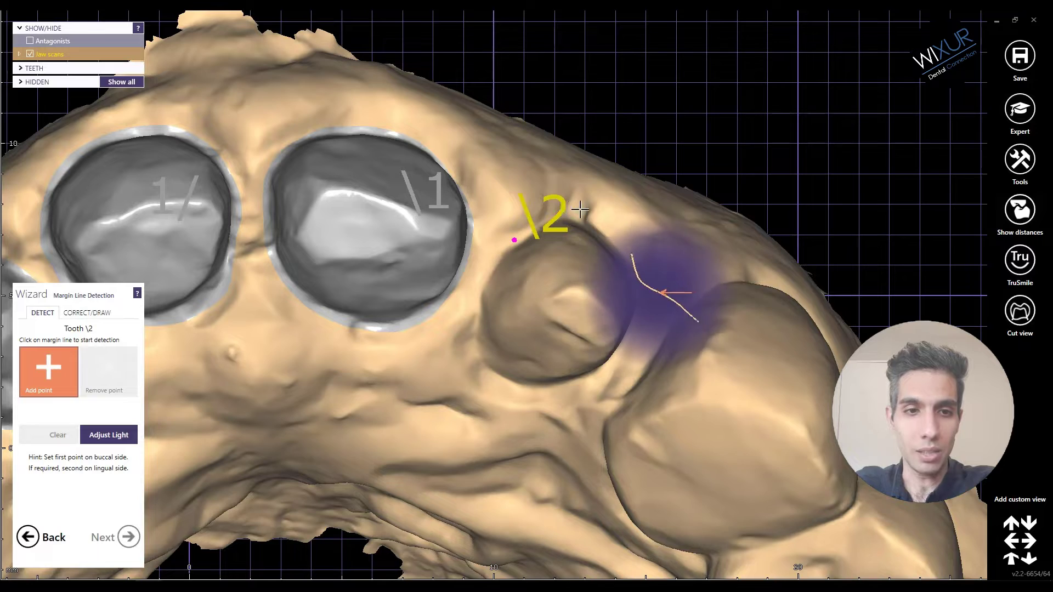
Detect the margin line of tooth \2 by setting points on the buccal, distal, palatal and mesial sides of its preparation.
left_click(581, 210)
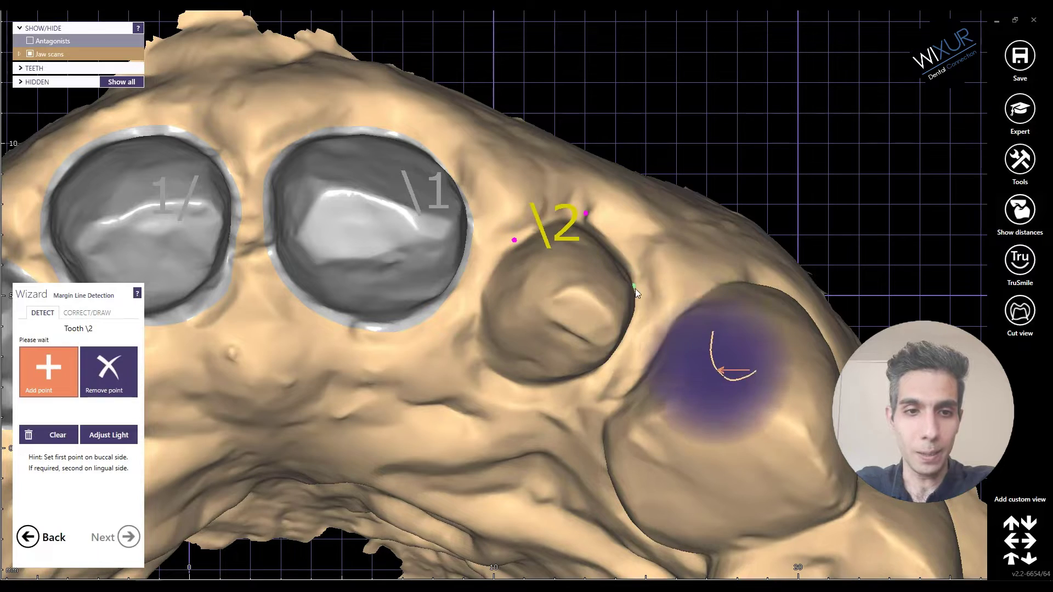
left_click(640, 292)
right_click_drag(629, 340, 582, 366)
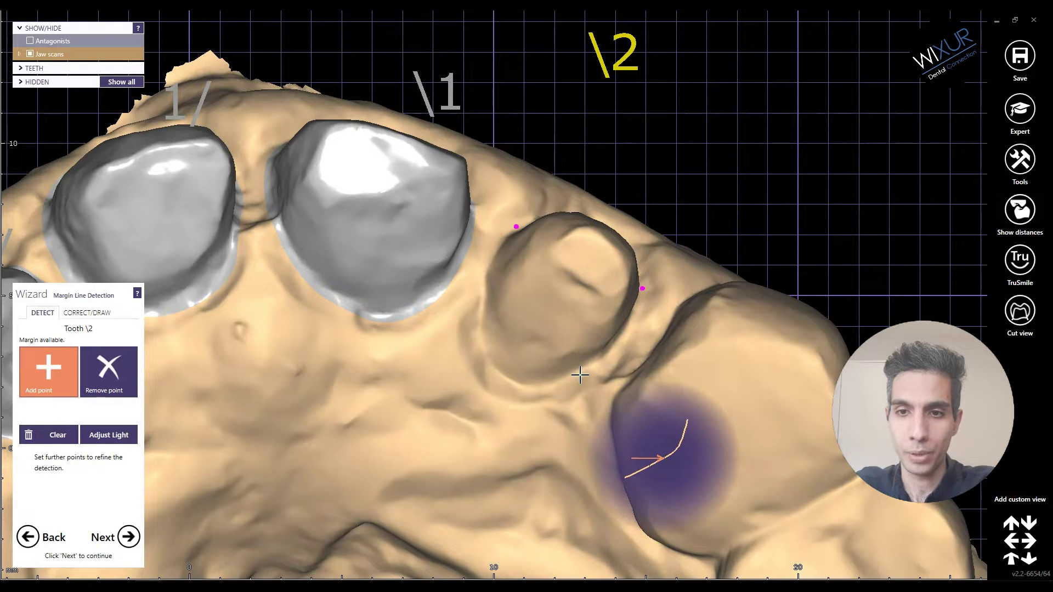
left_click(580, 374)
left_click(500, 384)
right_click_drag(500, 384, 483, 331)
left_click(483, 264)
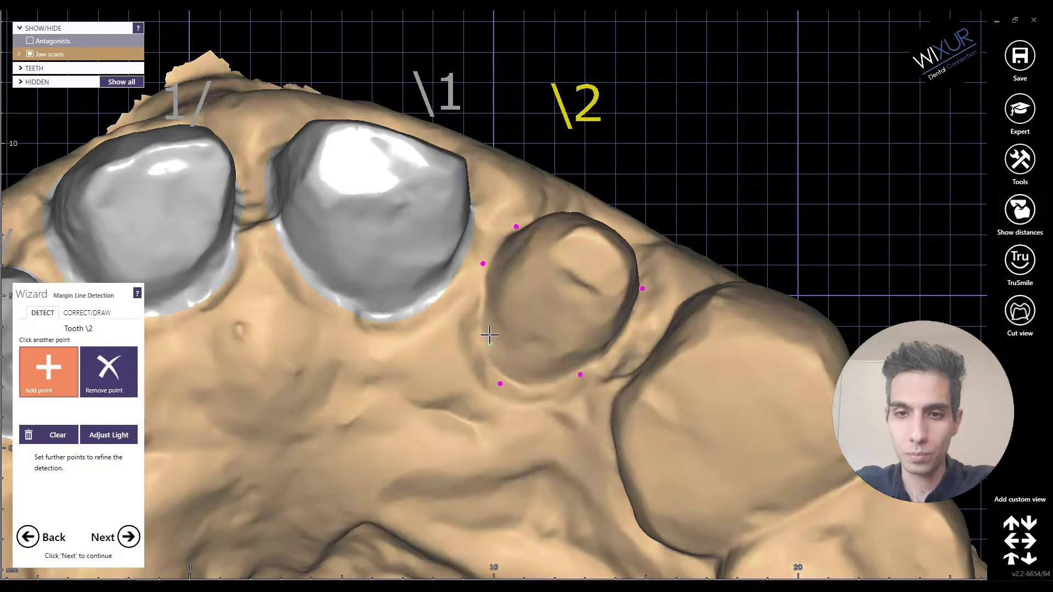
scroll(510, 318, "down", 2)
scroll(510, 319, "down", 2)
right_click_drag(510, 319, 527, 404)
middle_click_drag(527, 404, 567, 376)
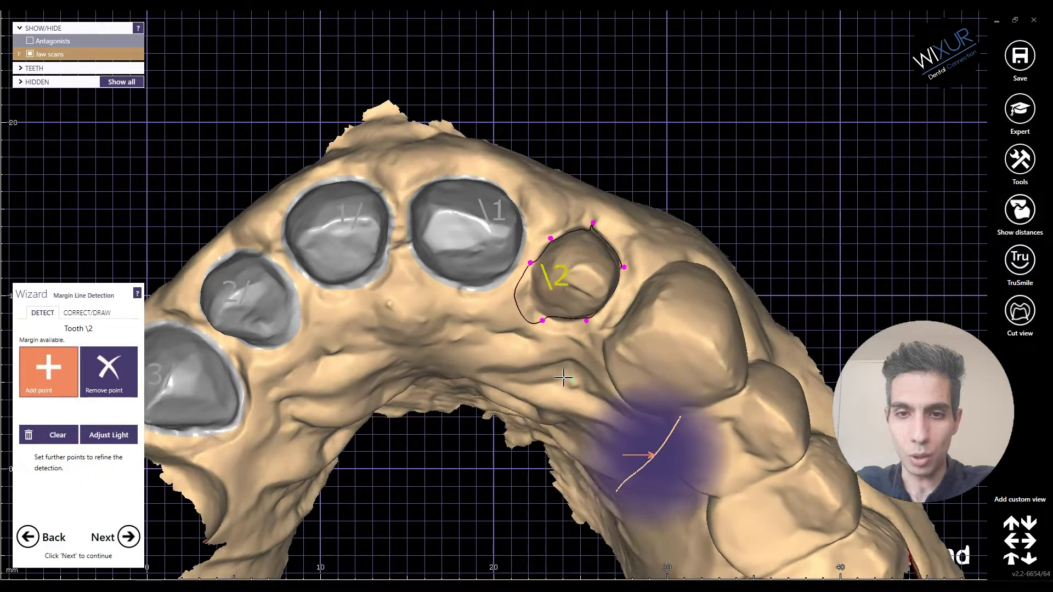
right_click_drag(567, 377, 554, 386)
Correct tooth \2's margin line manually, moving its buccal and distobuccal points outward into a smooth curve.
left_click(88, 315)
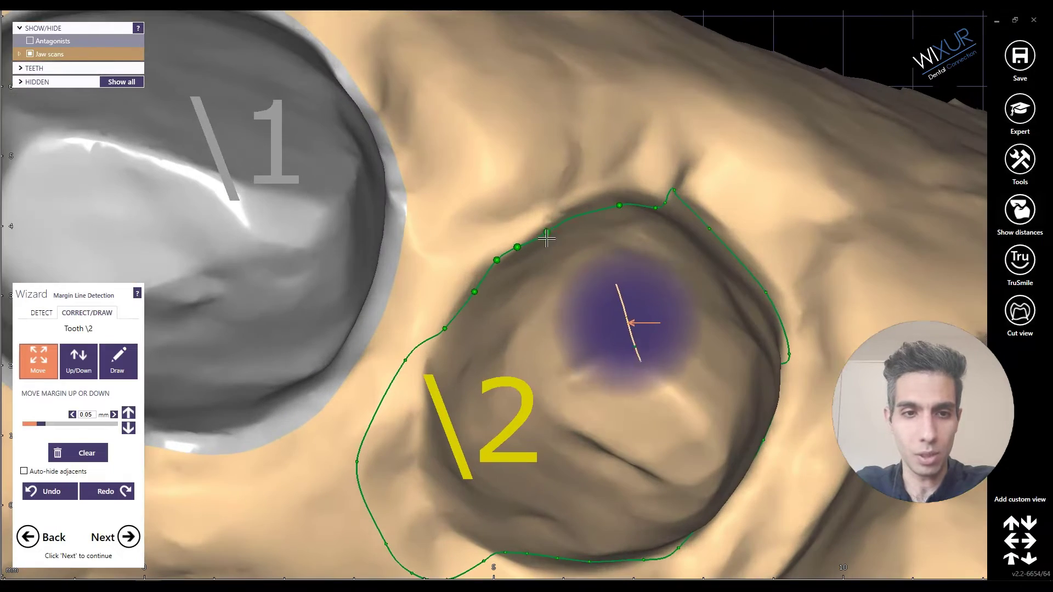
left_click_drag(474, 292, 443, 300)
left_click_drag(606, 205, 691, 185)
left_click_drag(709, 226, 748, 239)
left_click_drag(690, 188, 696, 187)
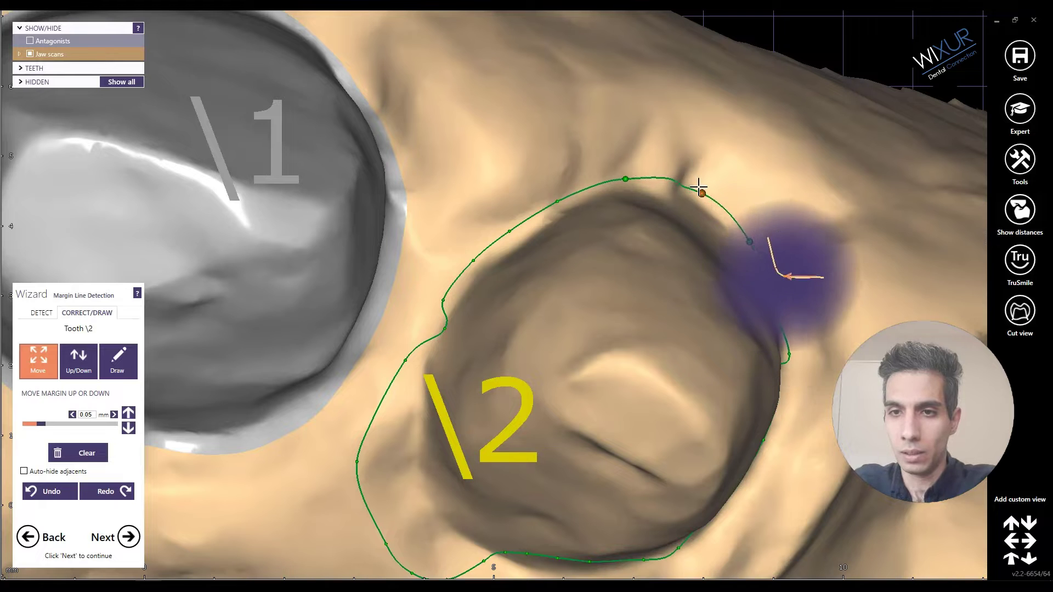
Pull the mesial and mesiopalatal margin points of tooth \2 in to the edge of the preparation.
scroll(696, 186, "down", 5)
right_click_drag(635, 251, 592, 226)
scroll(593, 226, "up", 3)
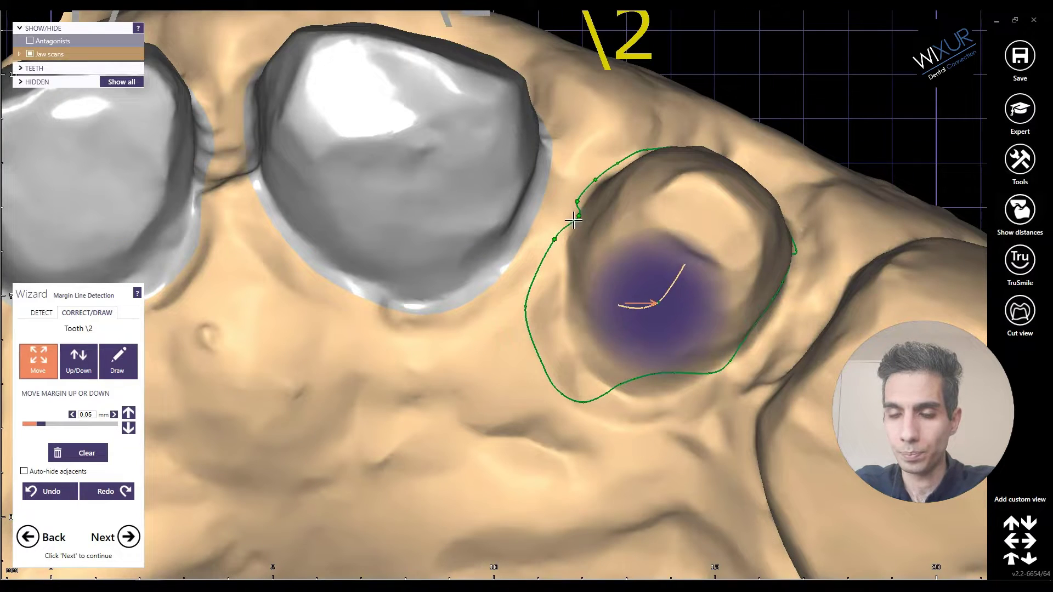
left_click_drag(525, 301, 570, 264)
left_click_drag(565, 220, 563, 225)
left_click_drag(578, 202, 580, 194)
Reshape the palatal and distopalatal sections of tooth \2's margin line along the preparation edge.
right_click_drag(617, 354, 597, 287)
scroll(540, 313, "up", 3)
left_click_drag(536, 321, 695, 372)
right_click_drag(698, 420, 578, 406)
left_click_drag(532, 330, 636, 345)
left_click_drag(611, 305, 728, 283)
Smooth the kink on the distal side of tooth \2's margin line and fine-tune its distobuccal points.
middle_click_drag(728, 283, 556, 343)
right_click_drag(611, 282, 560, 326)
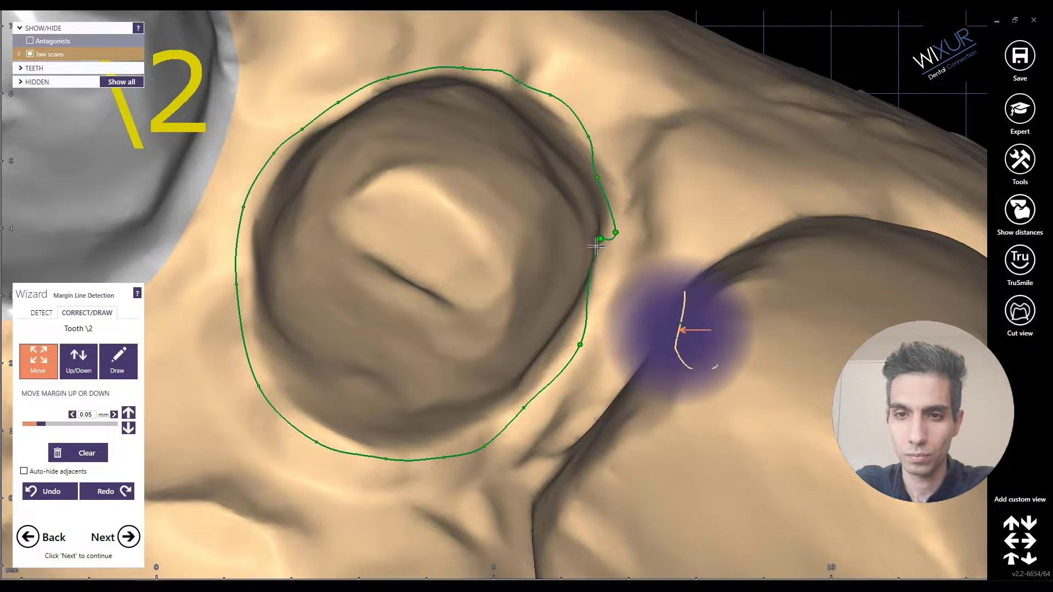
right_click_drag(611, 256, 609, 302)
left_click_drag(599, 178, 620, 155)
middle_click_drag(588, 217, 581, 265)
right_click_drag(579, 264, 566, 219)
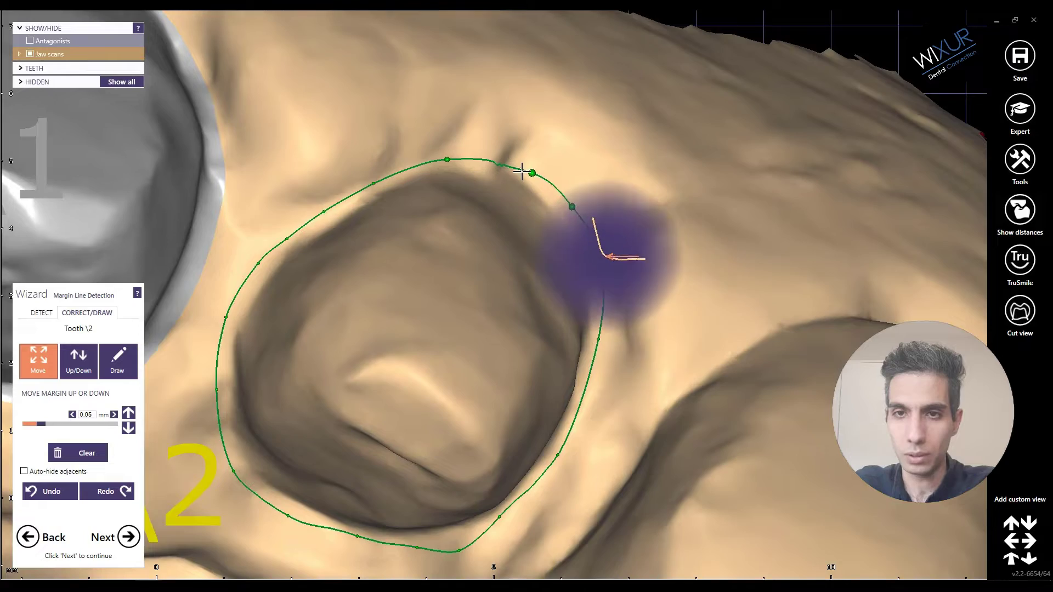
scroll(535, 164, "up", 3)
left_click_drag(535, 164, 523, 163)
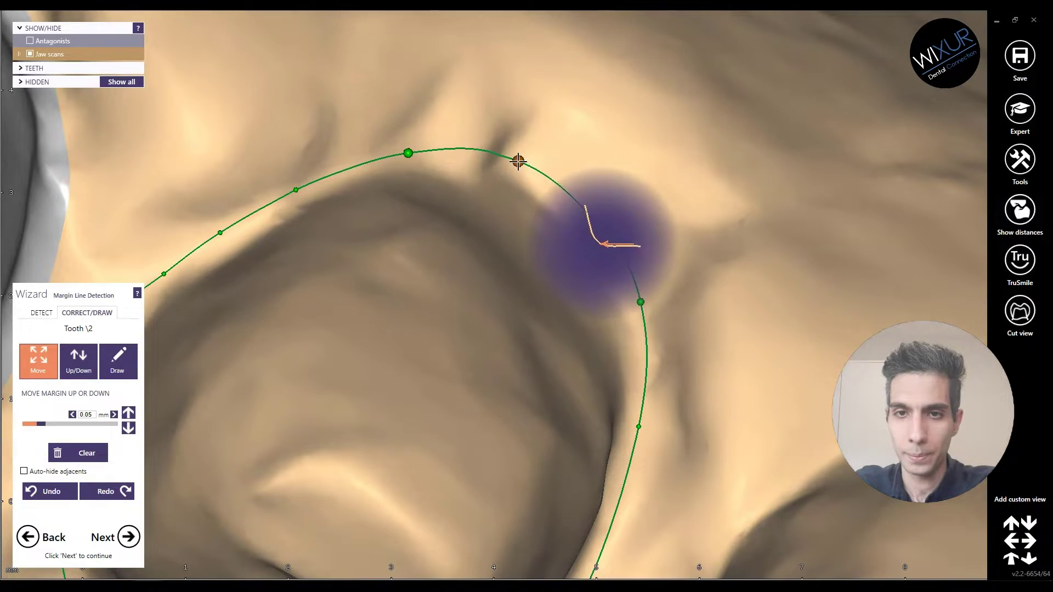
Accept tooth \2's margin line and continue to the crown bottoms stage.
scroll(518, 162, "down", 5)
right_click_drag(516, 384, 535, 394)
scroll(528, 292, "down", 3)
scroll(541, 376, "down", 3)
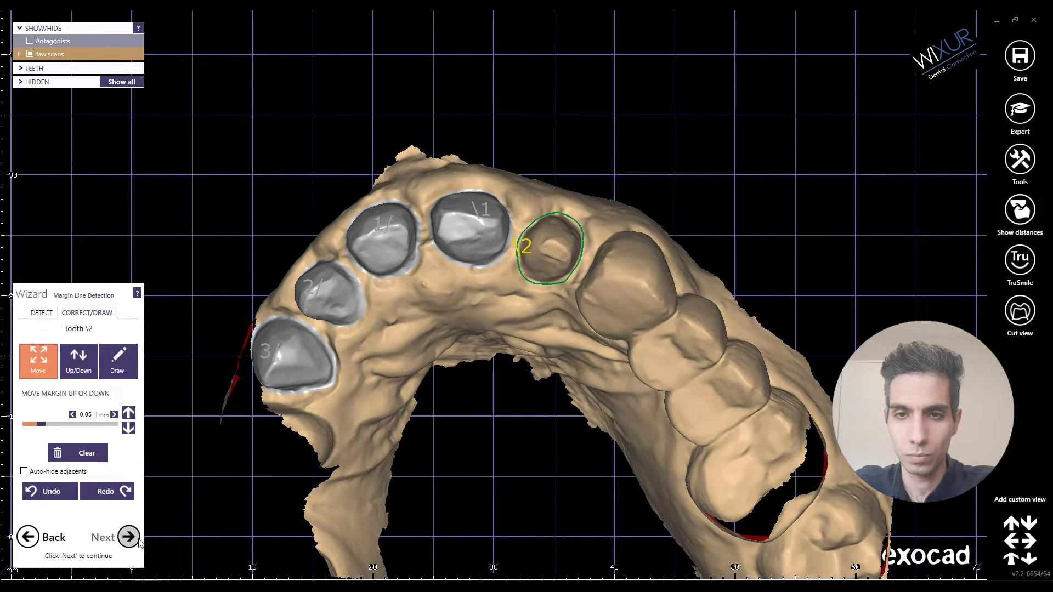
key("Return")
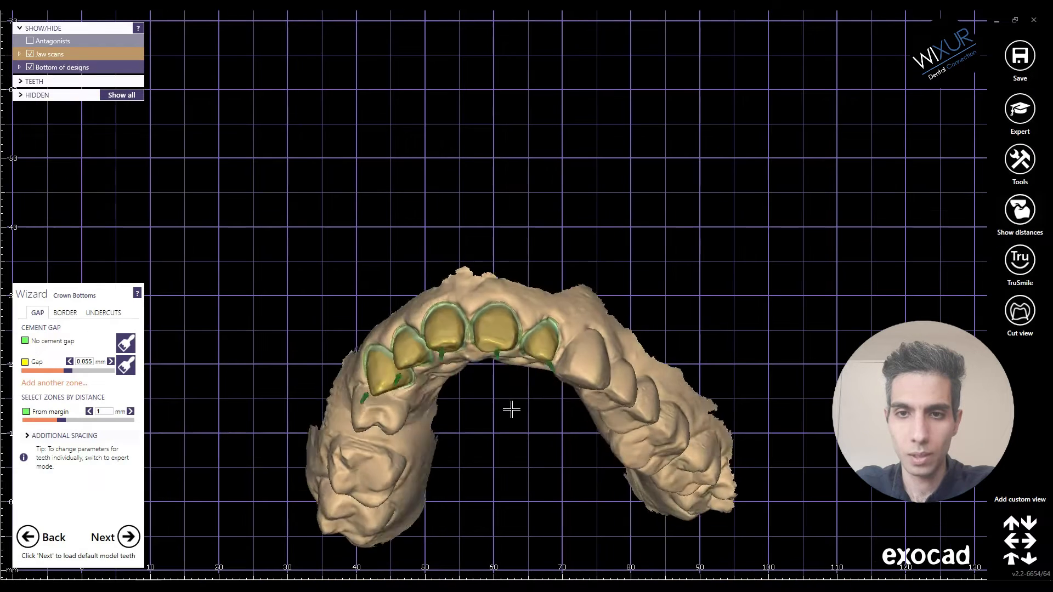
Set the cement gap to 0.044 mm, check the undercut settings, and load the default model teeth.
right_click_drag(506, 407, 510, 413)
middle_click_drag(510, 413, 522, 358)
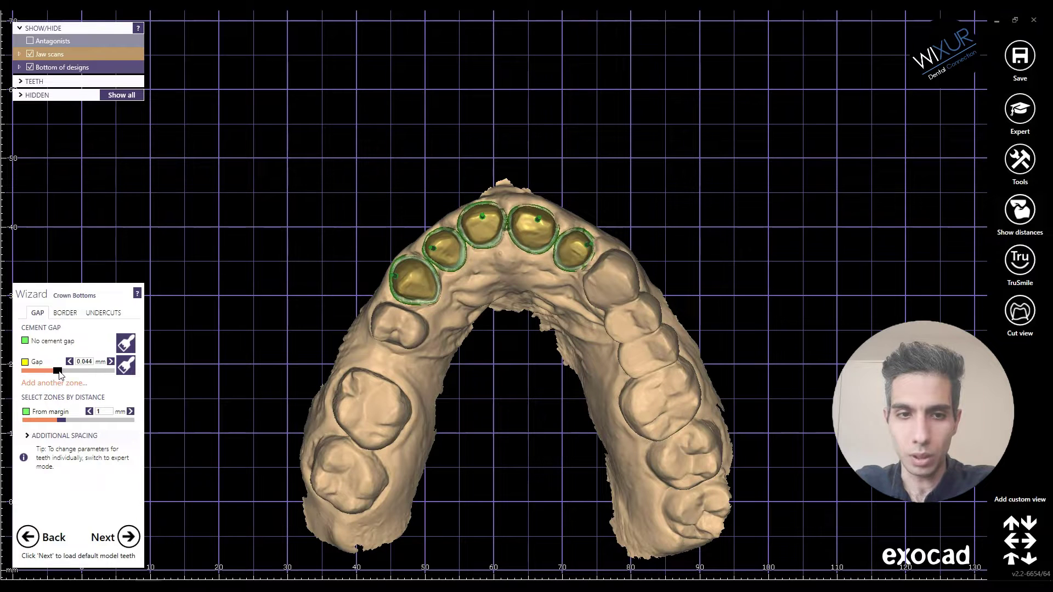
left_click(104, 313)
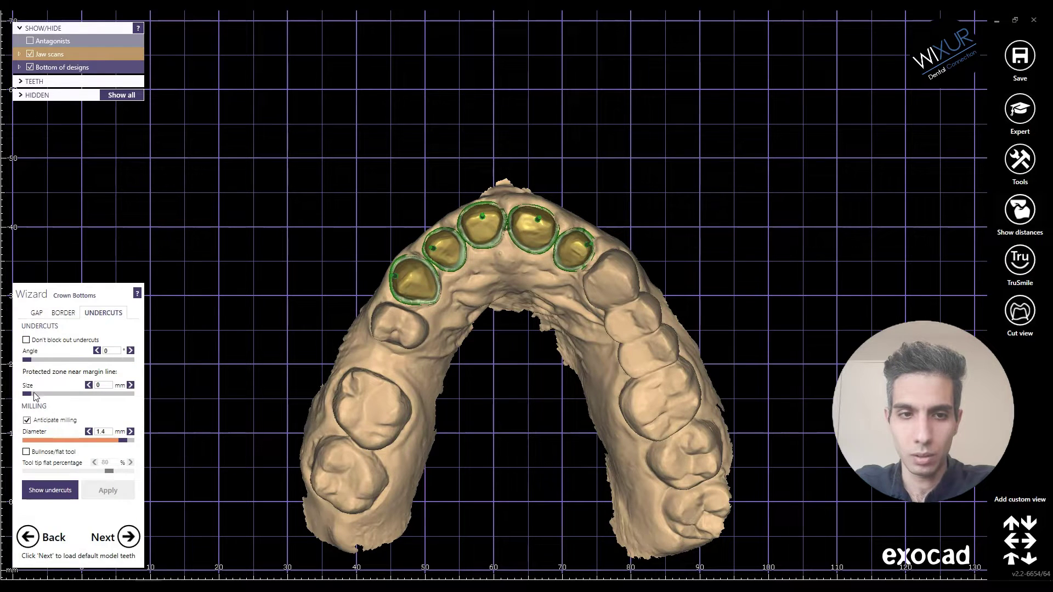
left_click(36, 313)
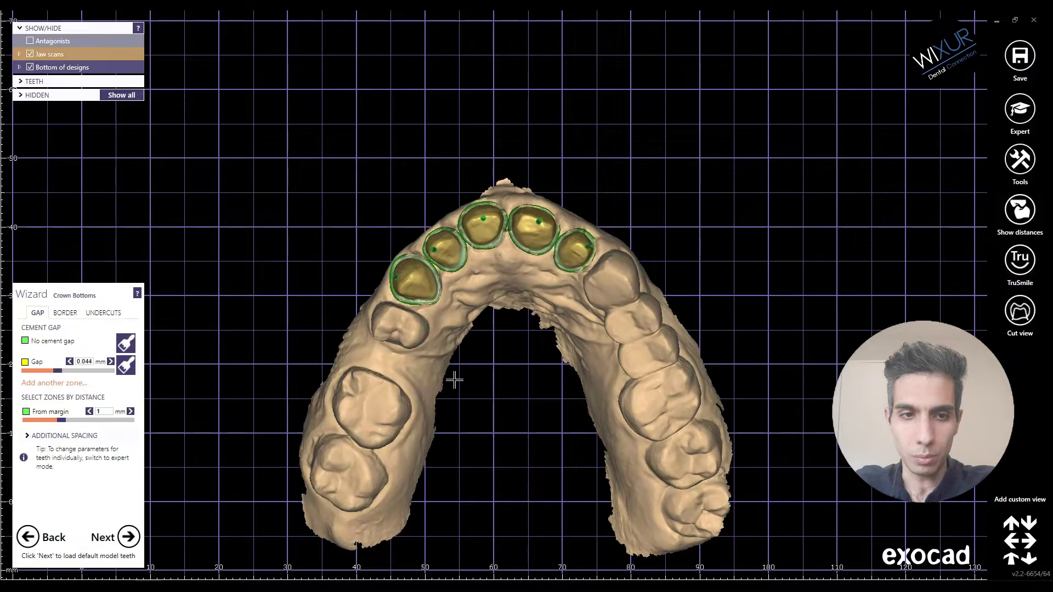
left_click(127, 537)
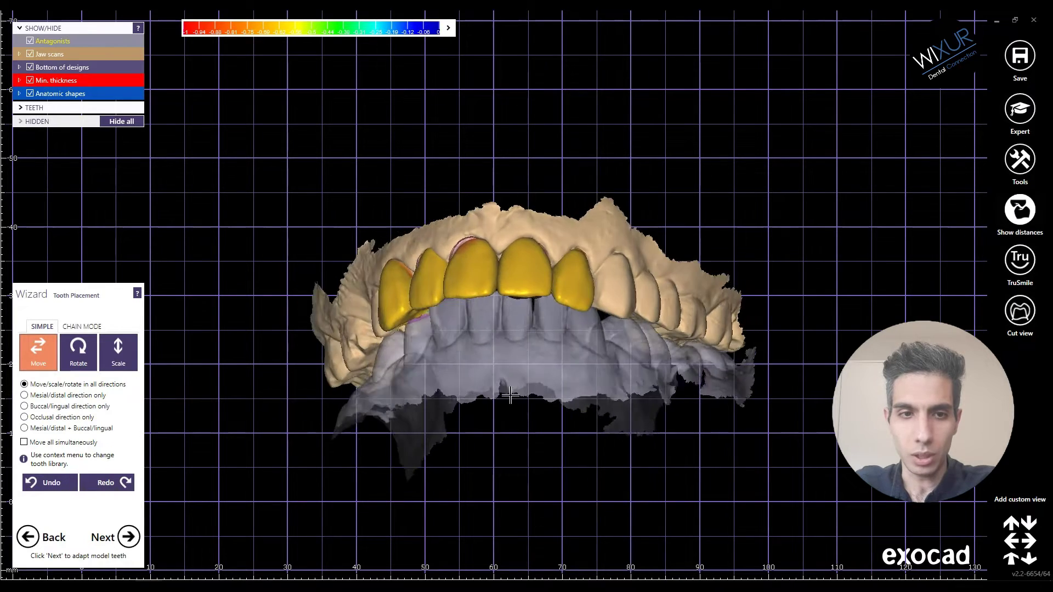
Reposition the model tooth \2 over its preparation between the central incisor and the canine.
scroll(521, 389, "up", 5)
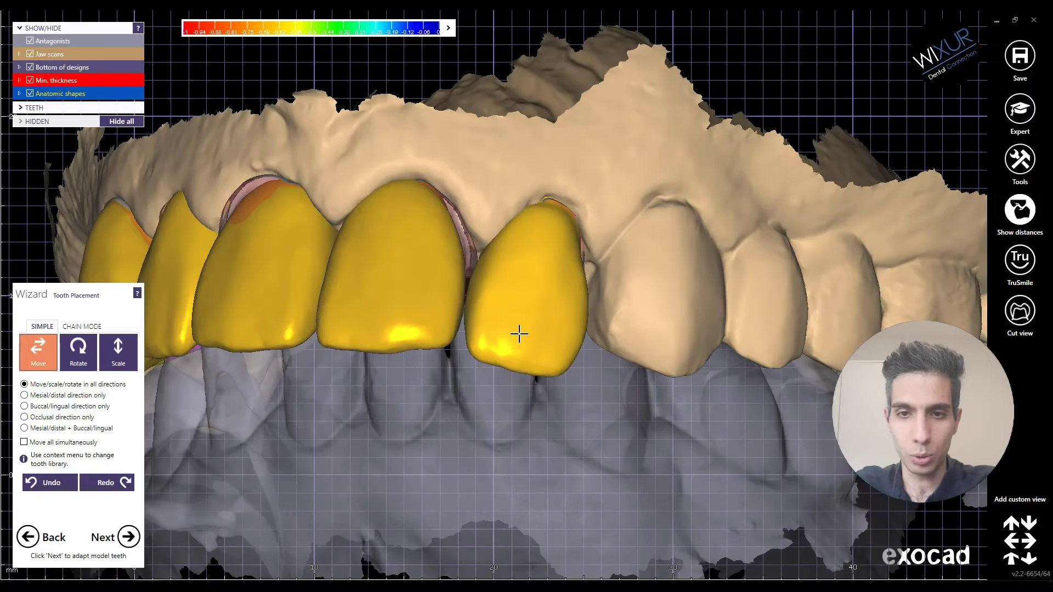
mouse_move(554, 316)
left_mouse_down()
mouse_move(541, 294)
mouse_move(551, 298)
left_mouse_up()
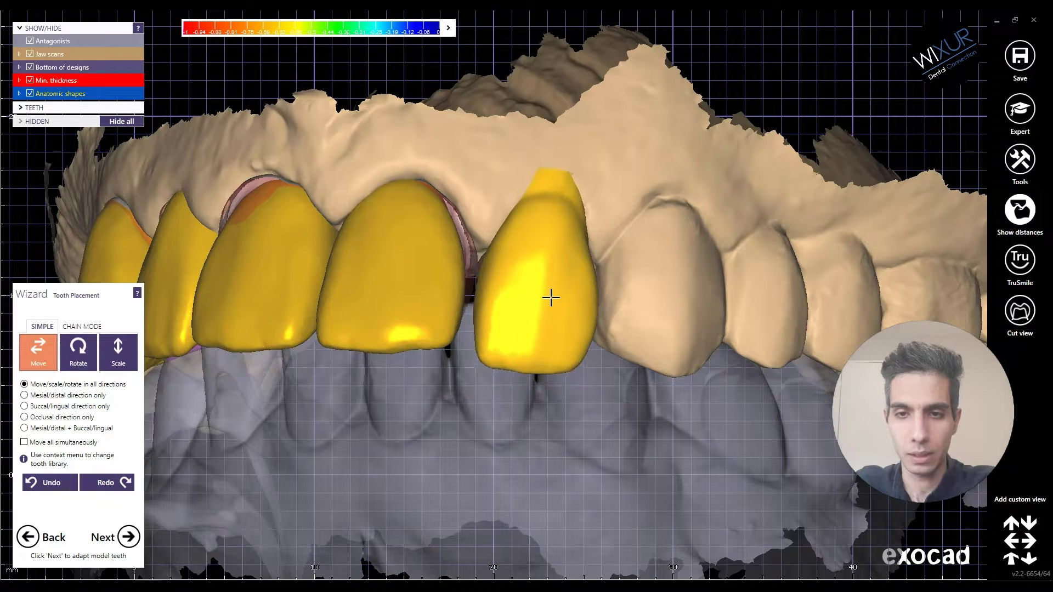
scroll(554, 292, "down", 4)
right_click_drag(554, 296, 553, 442)
scroll(542, 200, "up", 4)
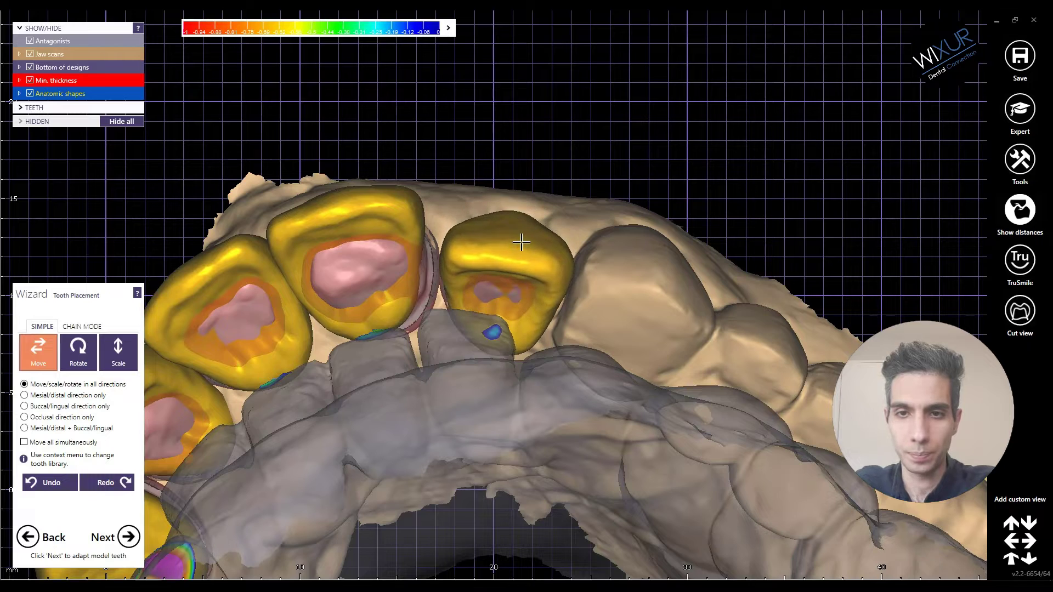
scroll(522, 242, "down", 4)
right_click_drag(522, 243, 512, 297)
scroll(515, 310, "down", 3)
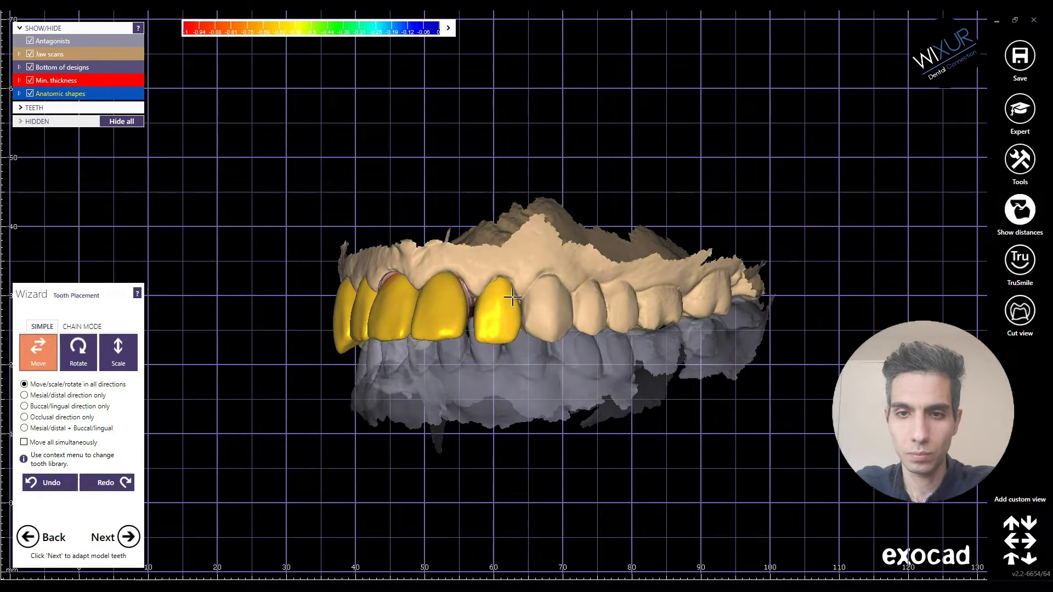
scroll(512, 296, "up", 3)
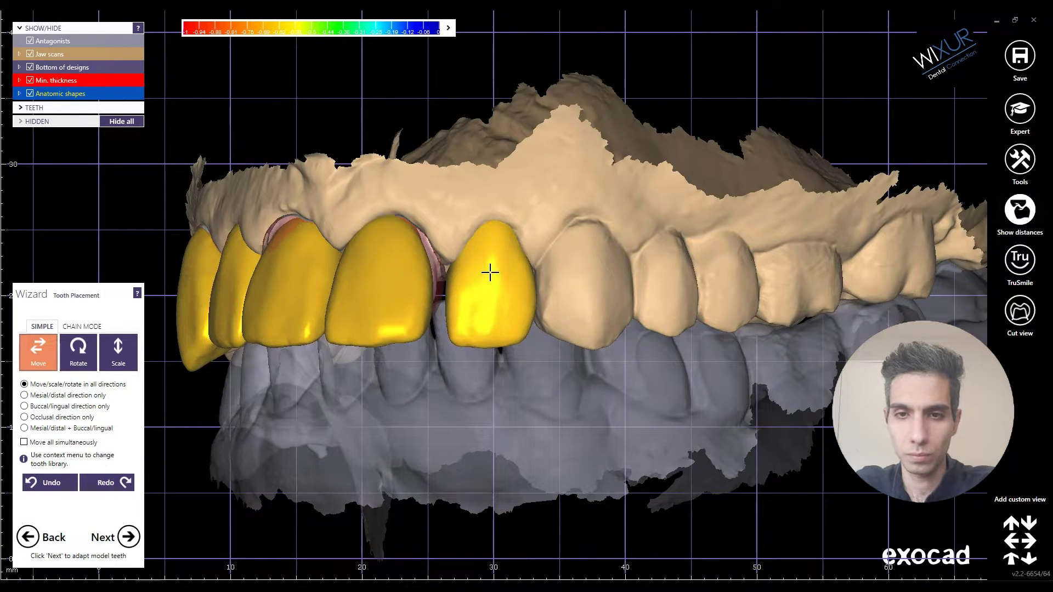
Reposition the model tooth \1 over its preparation, closing the space beside tooth \2.
scroll(492, 269, "down", 3)
right_click_drag(517, 347, 498, 433)
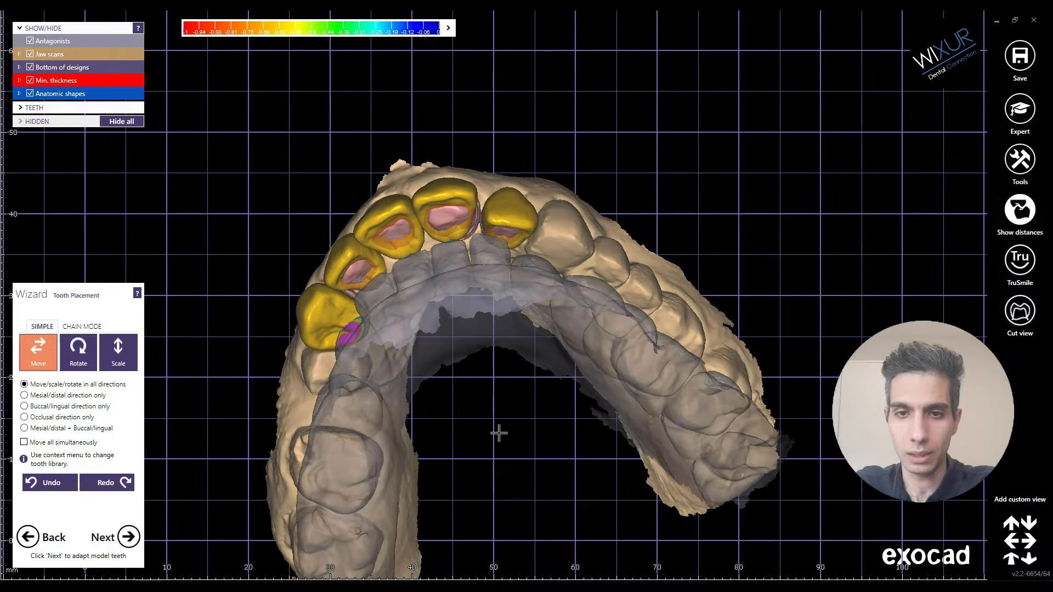
scroll(450, 229, "up", 3)
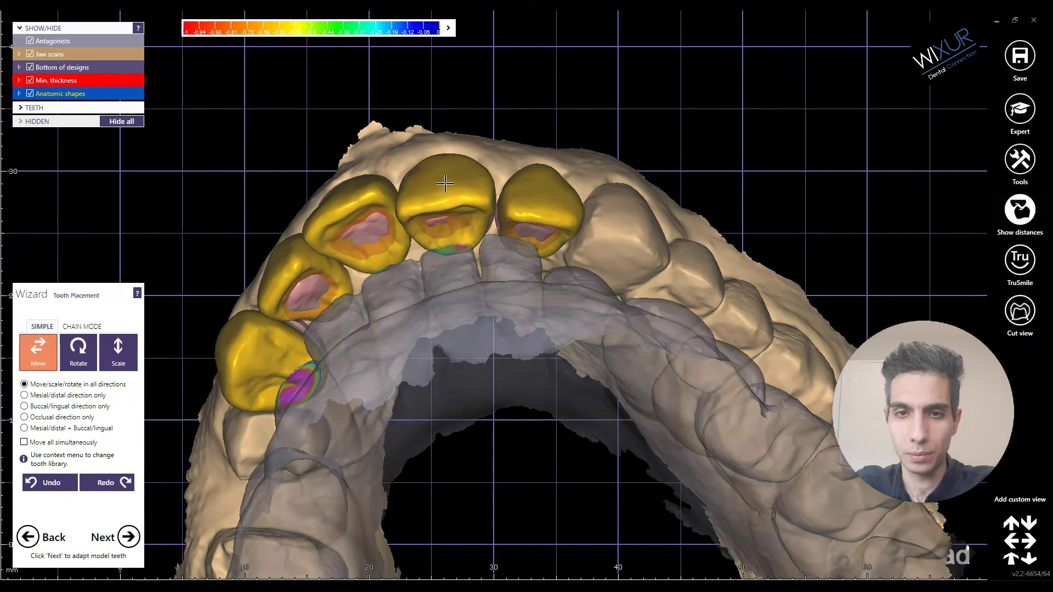
scroll(453, 190, "down", 3)
right_click_drag(455, 192, 464, 112)
scroll(464, 116, "down", 2)
scroll(470, 233, "up", 5)
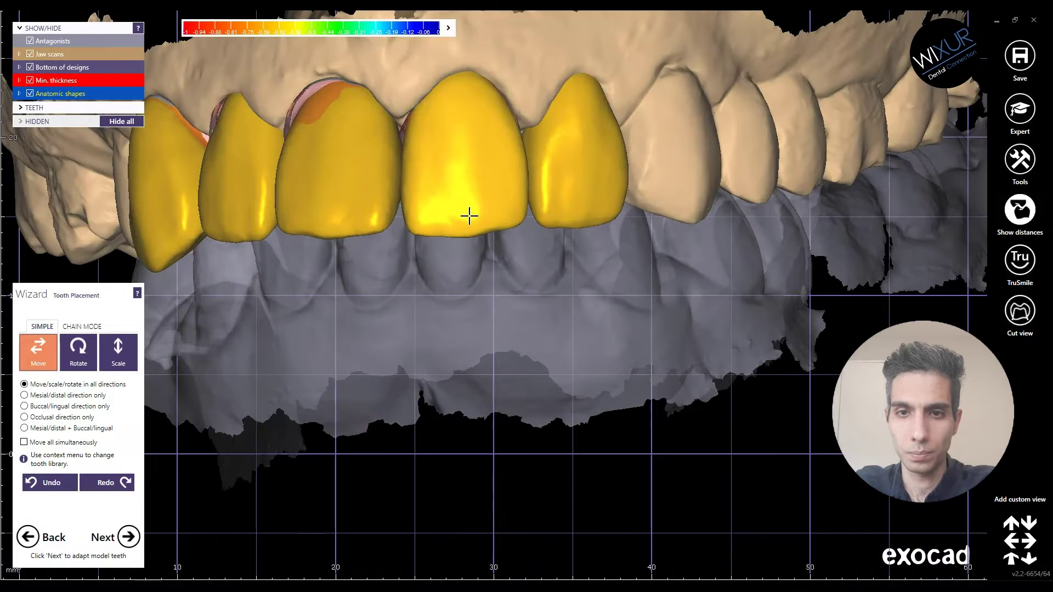
Examine the placed model teeth against the antagonist from the front and the side of tooth \2.
scroll(469, 215, "down", 2)
right_click_drag(469, 216, 433, 258)
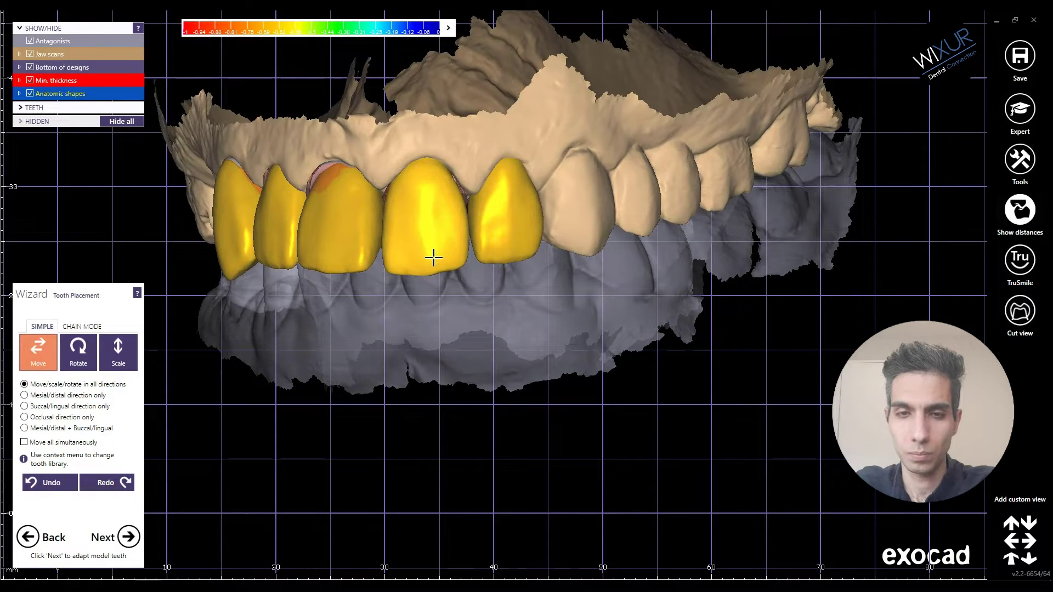
right_click_drag(464, 260, 469, 229)
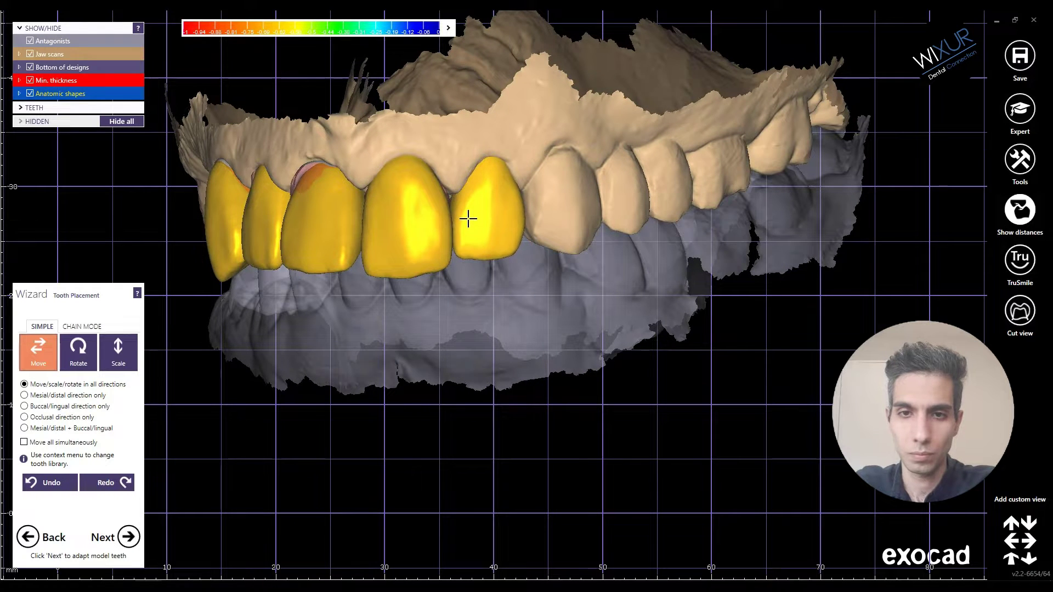
scroll(468, 219, "up", 3)
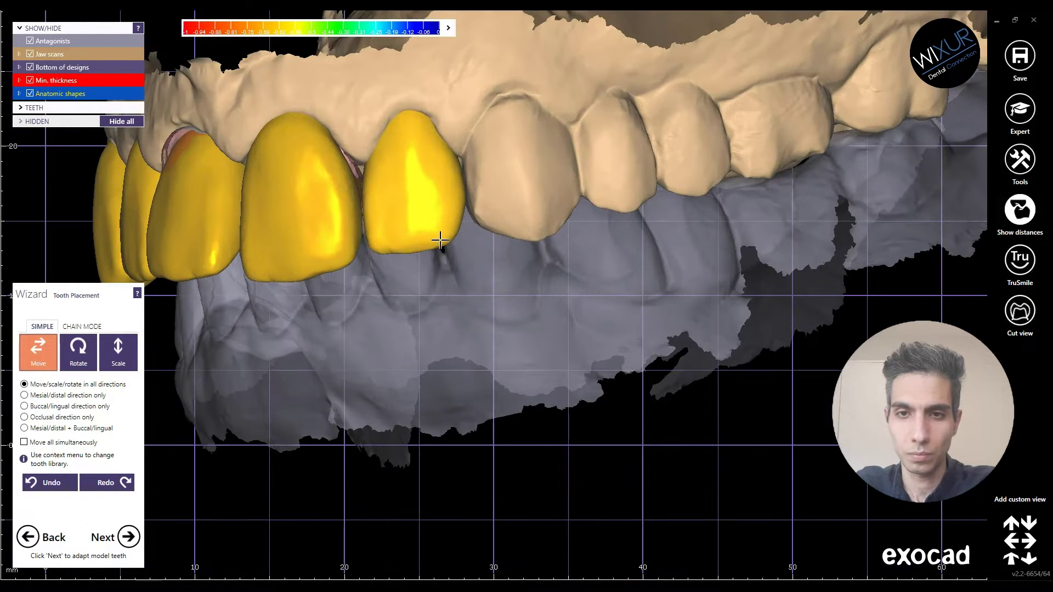
right_click_drag(447, 232, 456, 254)
scroll(434, 214, "down", 6)
scroll(456, 254, "up", 5)
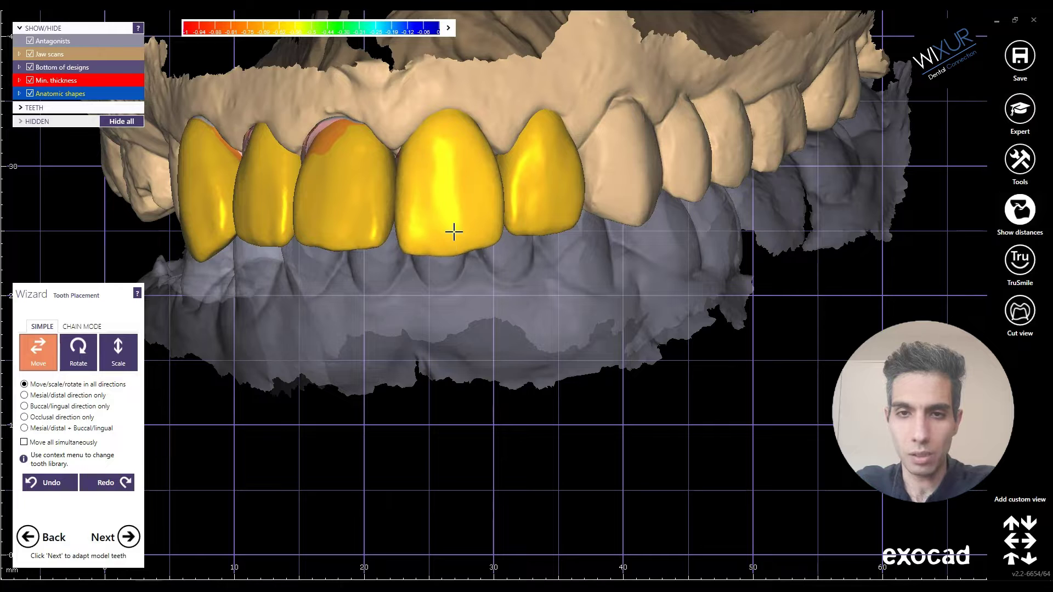
Hide the antagonist and move model tooth 1/ labially over its preparation as seen from the occlusal side.
scroll(454, 234, "down", 5)
right_click_drag(453, 234, 460, 352)
scroll(471, 258, "down", 3, "ctrl")
scroll(477, 252, "down", 4)
scroll(458, 246, "up", 6)
scroll(501, 195, "up", 2)
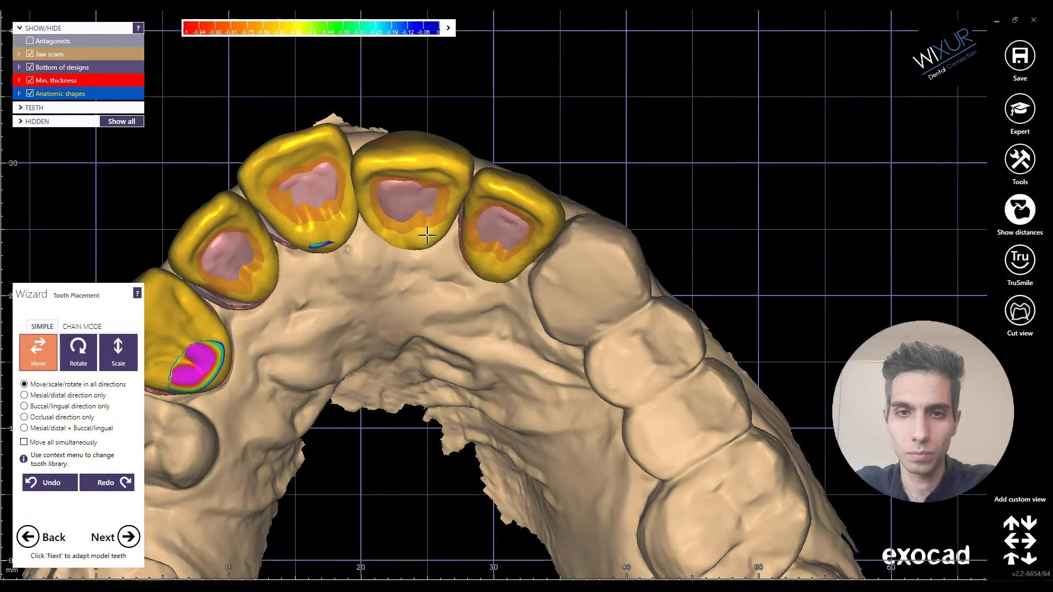
scroll(469, 264, "down", 3)
mouse_move(472, 270)
right_mouse_down()
mouse_move(458, 184)
mouse_move(458, 261)
right_mouse_up()
scroll(397, 188, "up", 3)
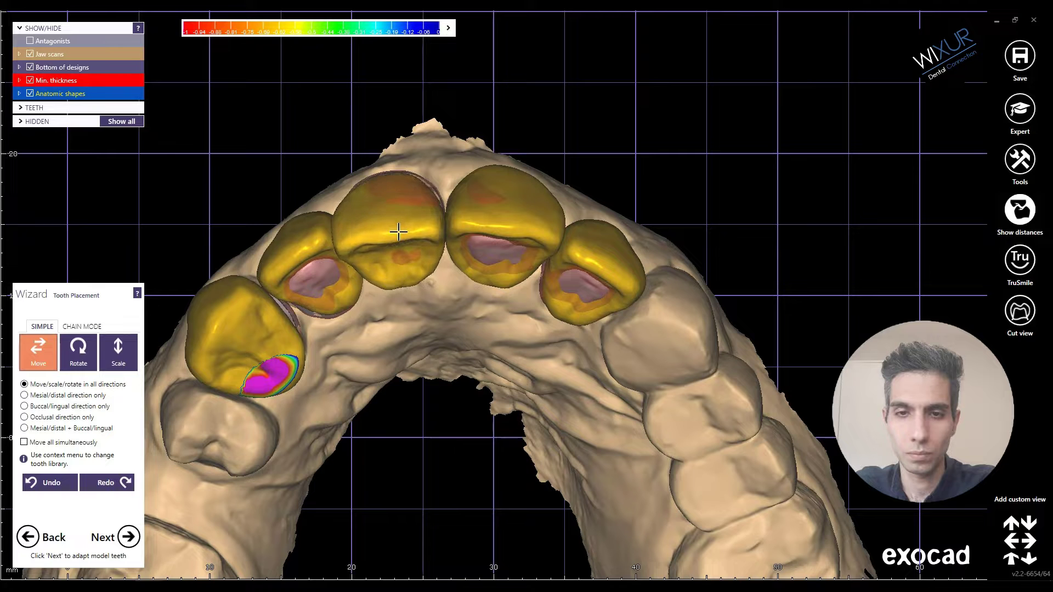
Raise model tooth 1/ from the front so its incisal edge lines up with tooth \1.
scroll(429, 237, "down", 4)
right_click_drag(442, 308, 437, 159)
scroll(431, 314, "up", 3)
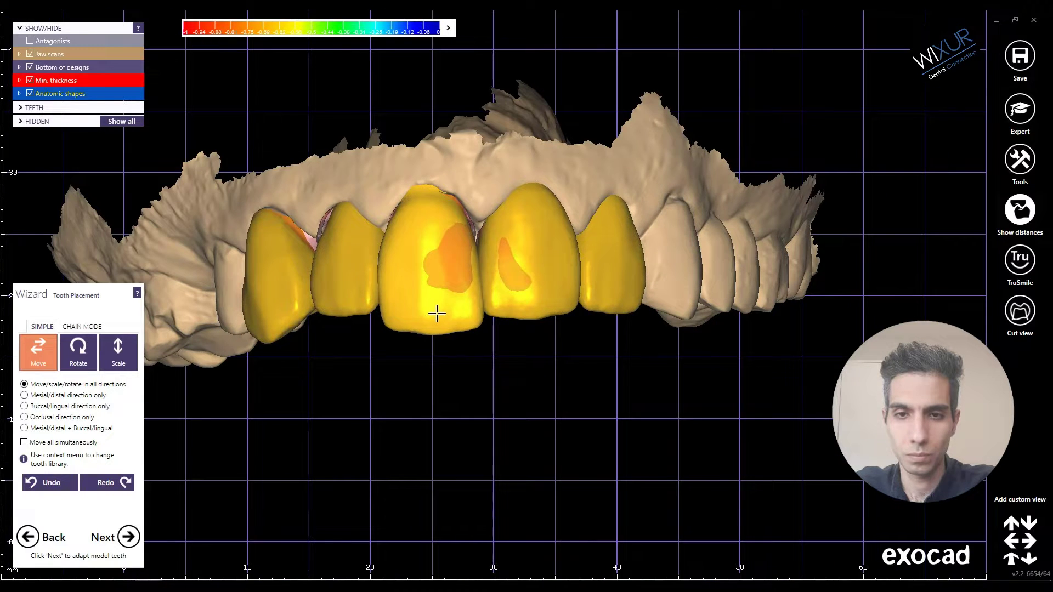
right_click_drag(442, 330, 466, 327)
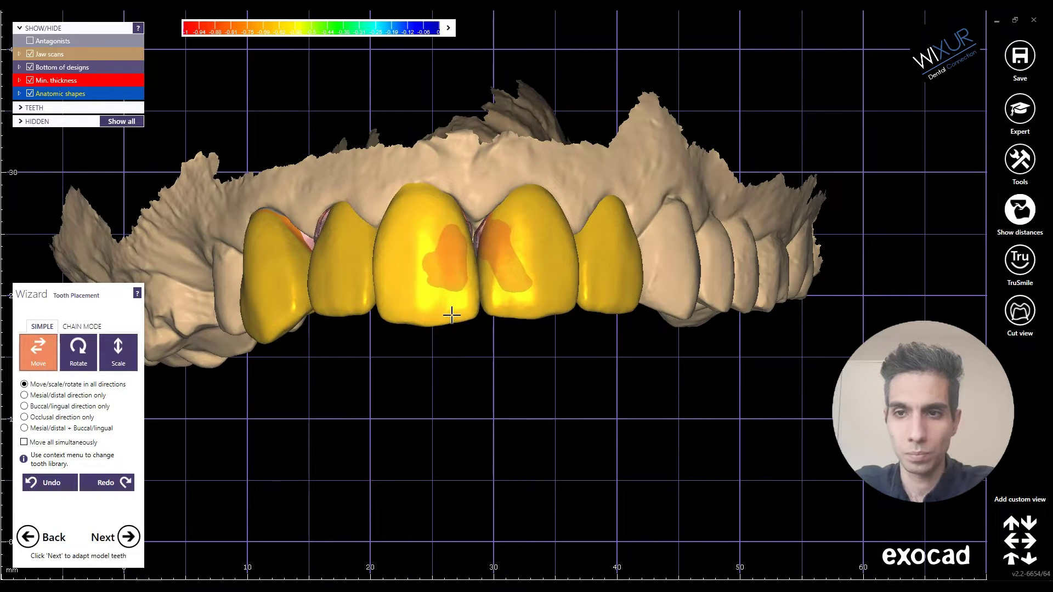
Refine the position and rotation of model tooth 1/ in occlusal view, closing its contact with tooth \1.
scroll(452, 315, "down", 2)
right_click_drag(452, 315, 444, 246)
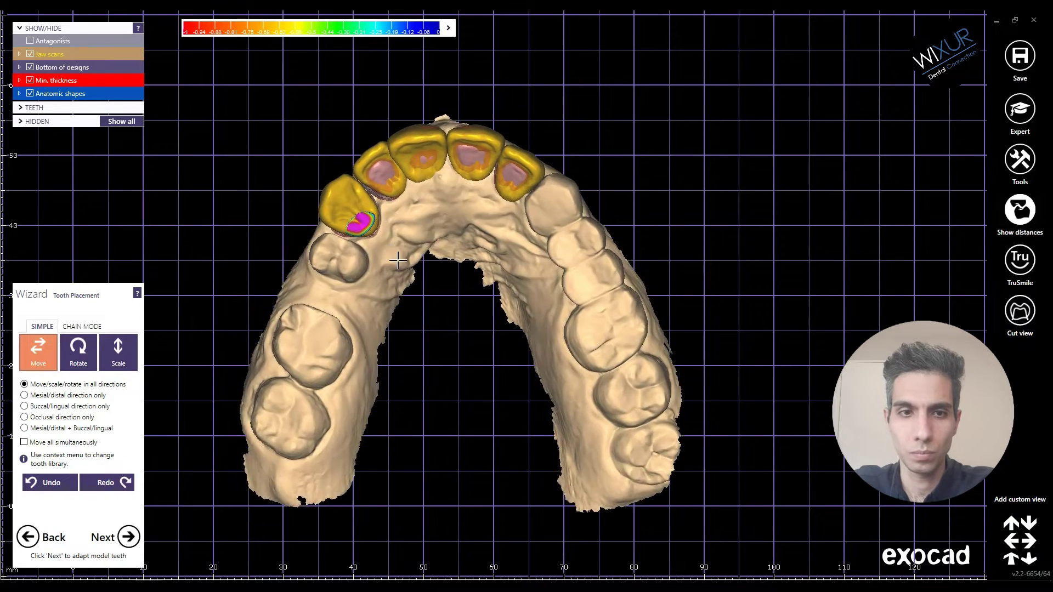
scroll(441, 209, "up", 2)
scroll(441, 209, "up", 3)
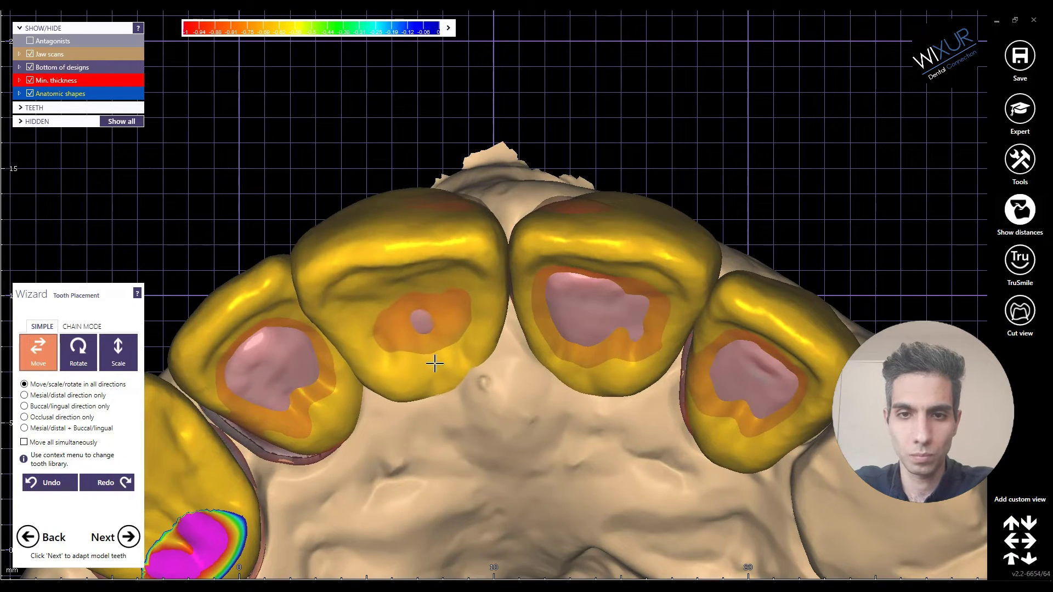
left_click_drag(435, 364, 435, 360)
right_click_drag(437, 360, 450, 361)
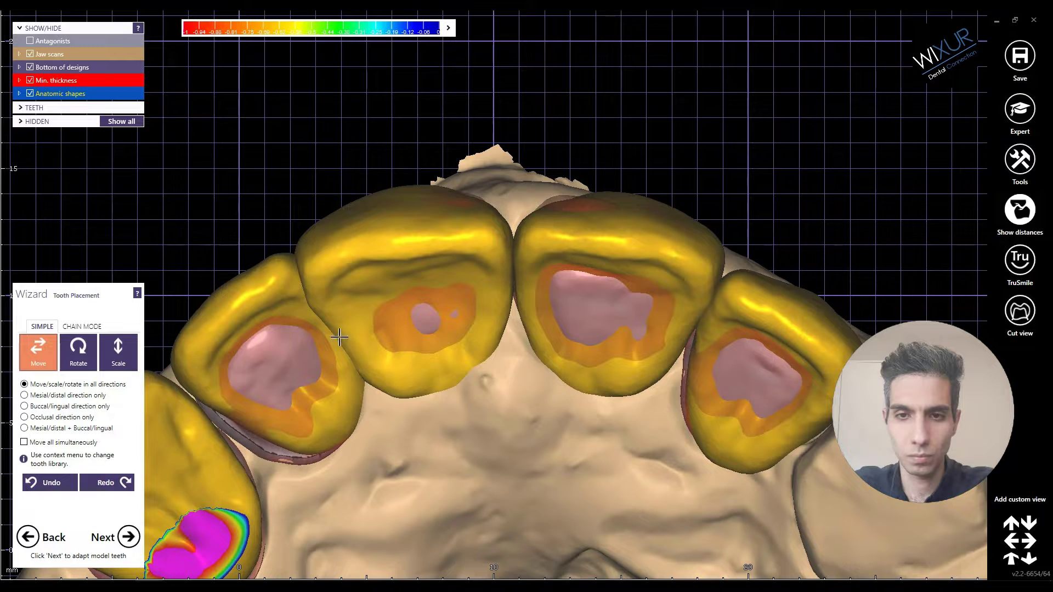
right_click_drag(364, 288, 365, 294)
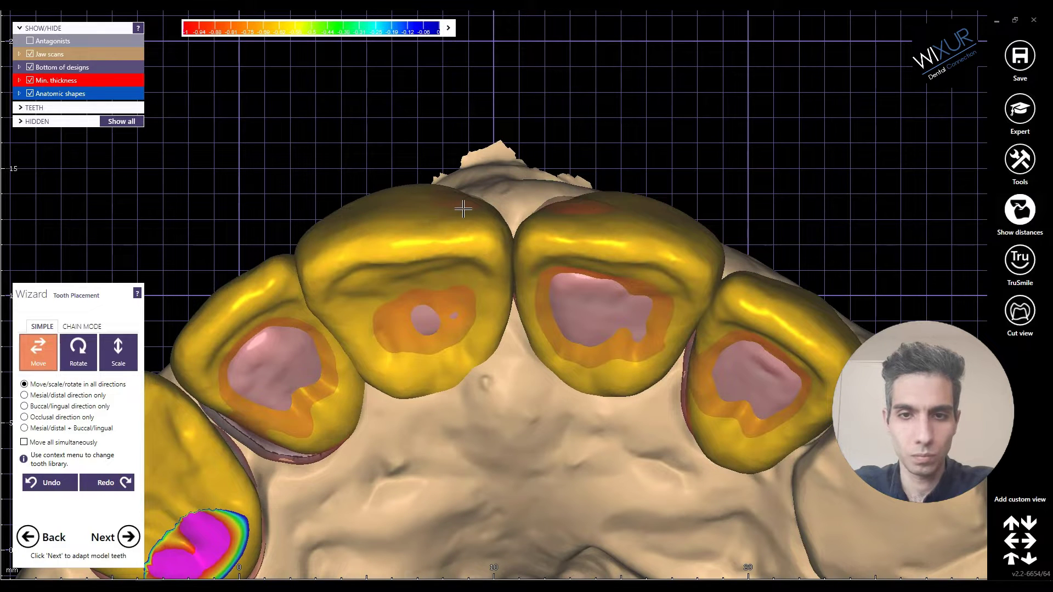
left_click_drag(299, 247, 310, 252)
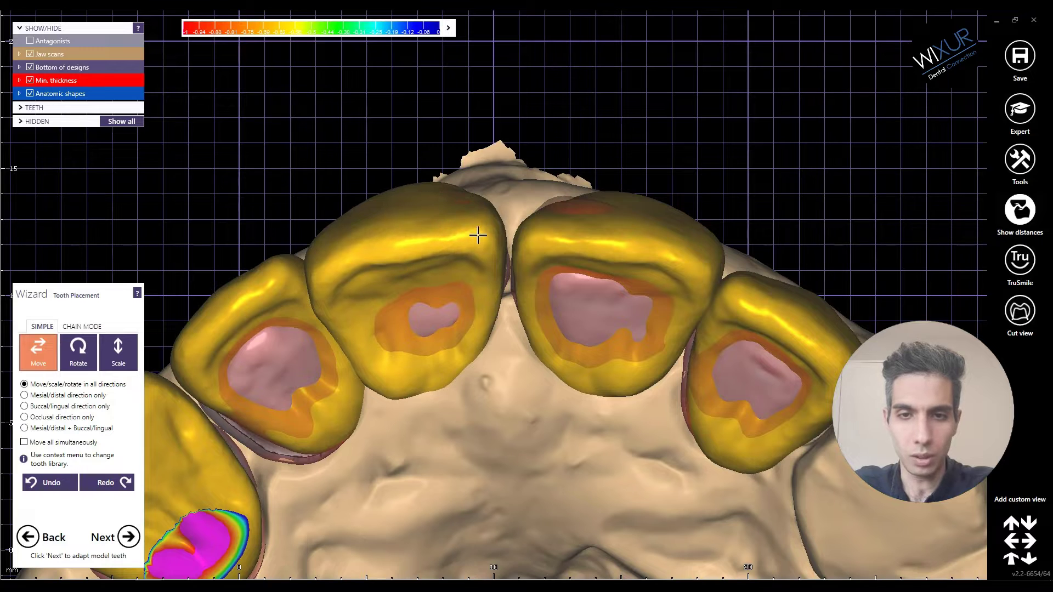
left_click_drag(487, 270, 508, 303)
middle_click(510, 278)
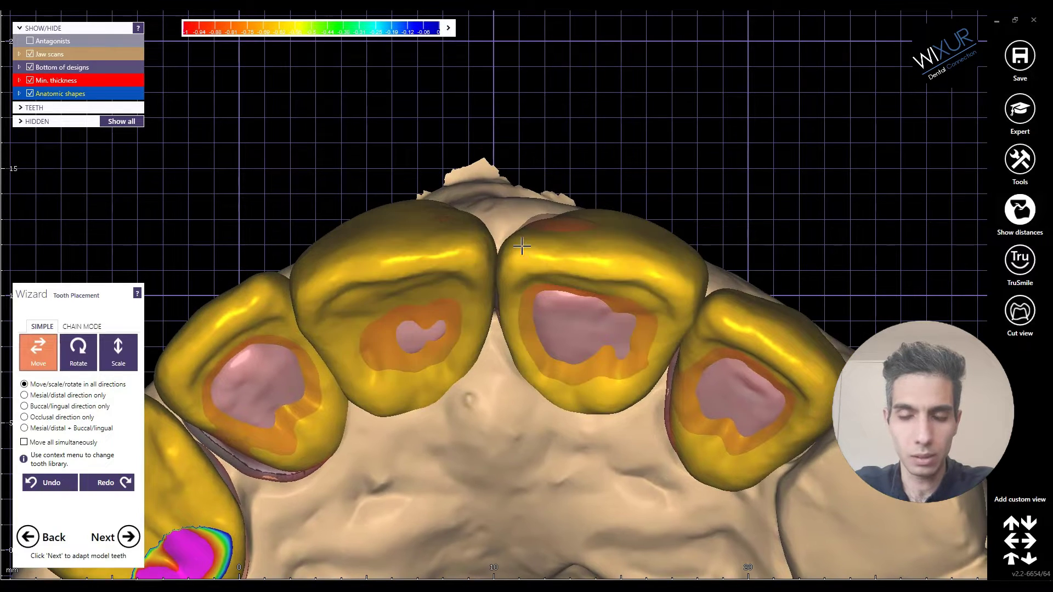
Move model tooth \1 slightly labially and narrow it to mirror tooth 1/ at the midline.
left_click_drag(534, 226, 531, 221)
right_click_drag(587, 280, 585, 373)
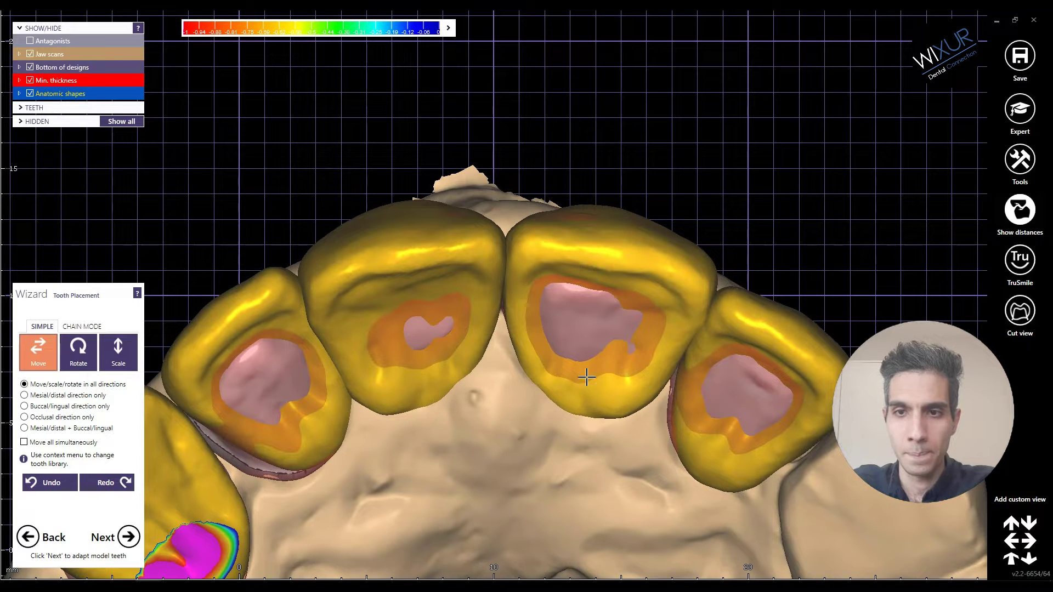
left_click_drag(711, 265, 703, 266, "shift")
left_click_drag(605, 249, 601, 245)
right_click_drag(602, 260, 597, 271)
left_click_drag(607, 249, 609, 253)
Fine-tune the distal side of model tooth 1/ where it meets lateral incisor 2/.
right_click_drag(416, 347, 355, 335)
left_click_drag(304, 296, 301, 296)
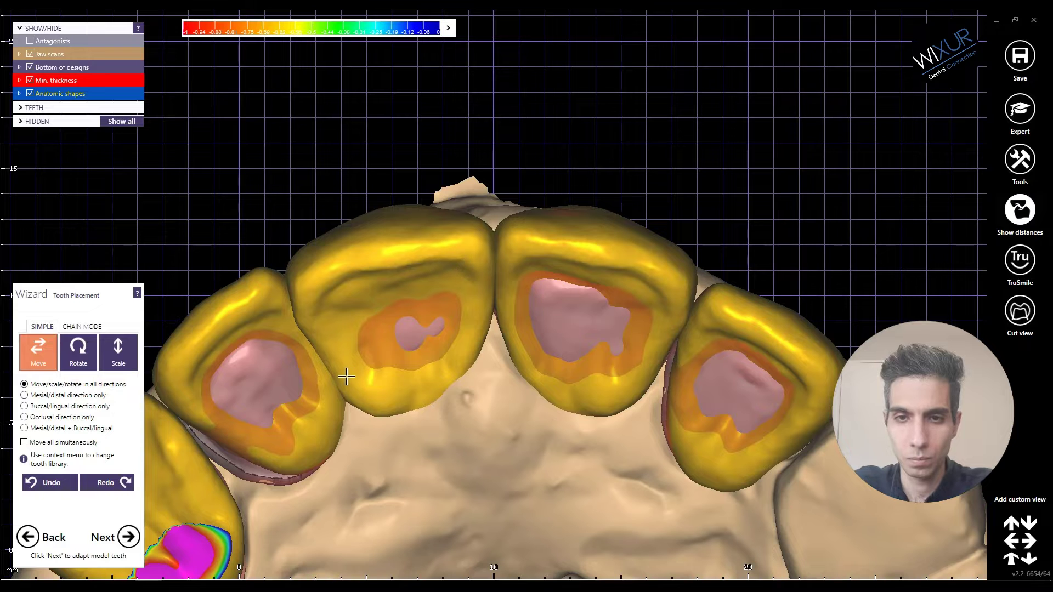
left_click_drag(345, 377, 351, 370)
left_click_drag(448, 240, 449, 238)
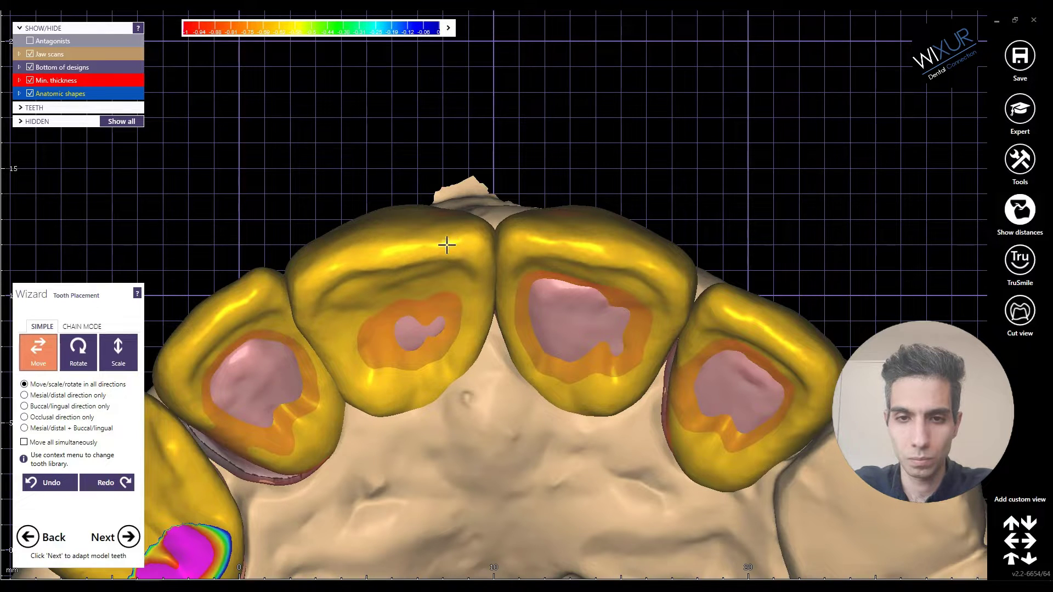
Adjust the height and tilt of model tooth 1/ from the front to match central incisor \1.
scroll(414, 367, "down", 6)
right_click_drag(410, 235, 418, 298)
scroll(415, 389, "up", 4)
left_click_drag(419, 369, 417, 358)
right_click_drag(446, 411, 540, 383)
scroll(516, 298, "up", 1)
left_click_drag(517, 284, 512, 278)
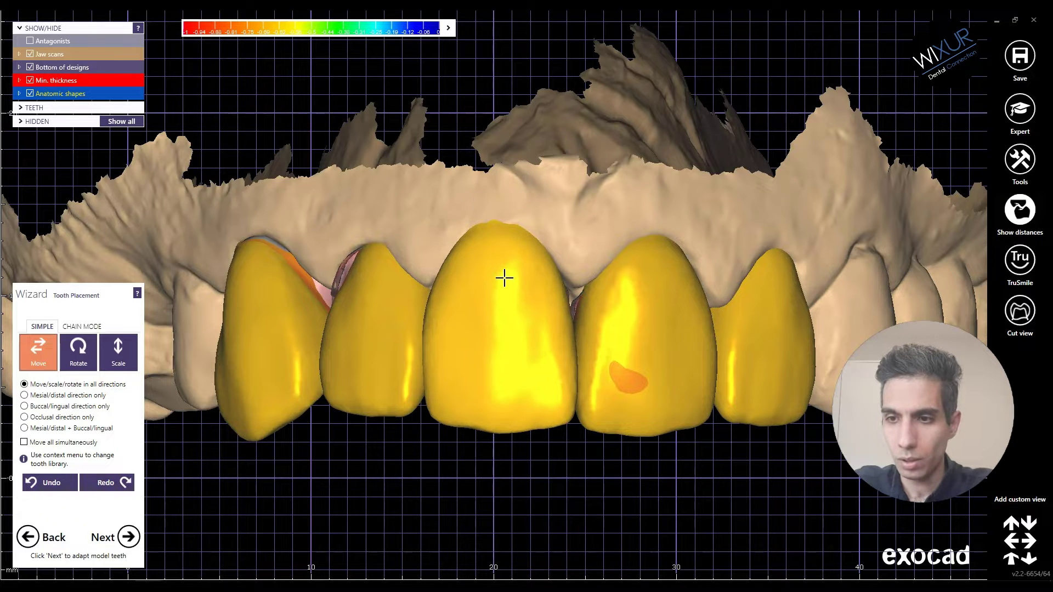
Compare the two central incisors from the front and occlusally, and slightly narrow model tooth 1/.
scroll(503, 293, "down", 4)
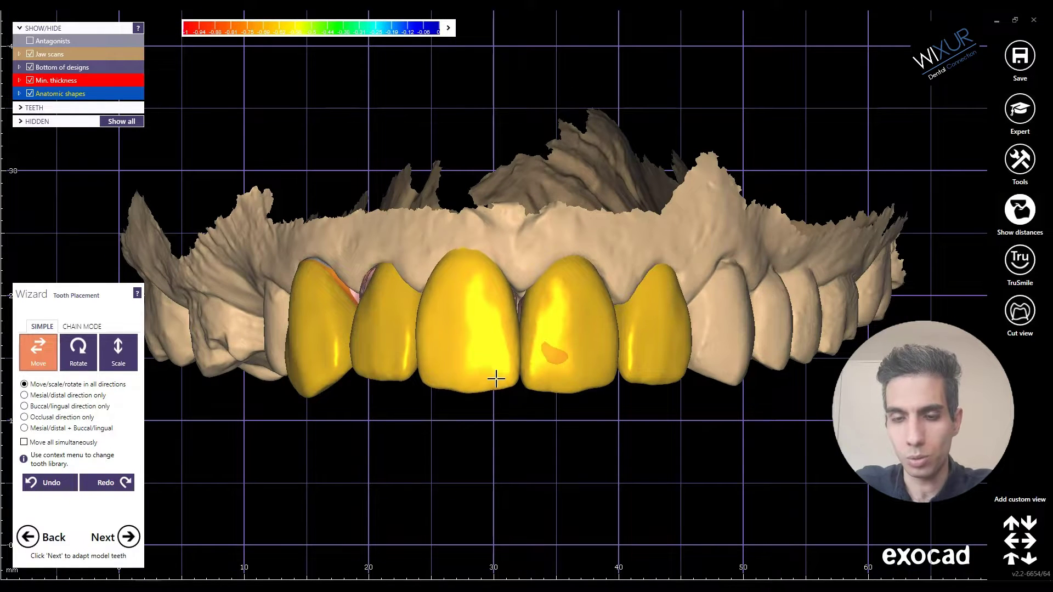
scroll(557, 376, "up", 3)
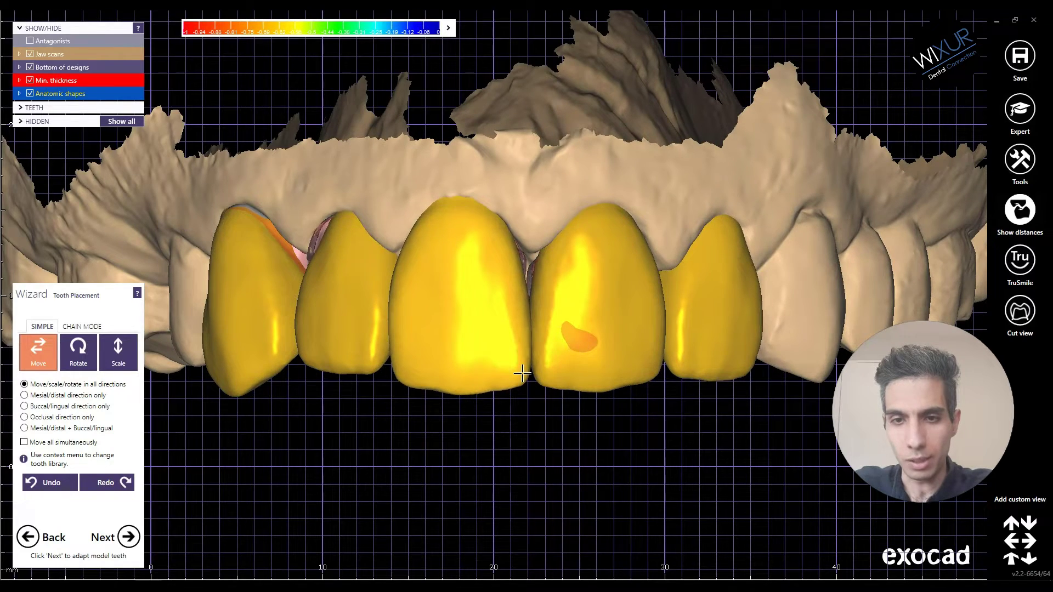
scroll(520, 374, "down", 3)
right_click_drag(520, 376, 517, 482)
scroll(440, 210, "up", 3)
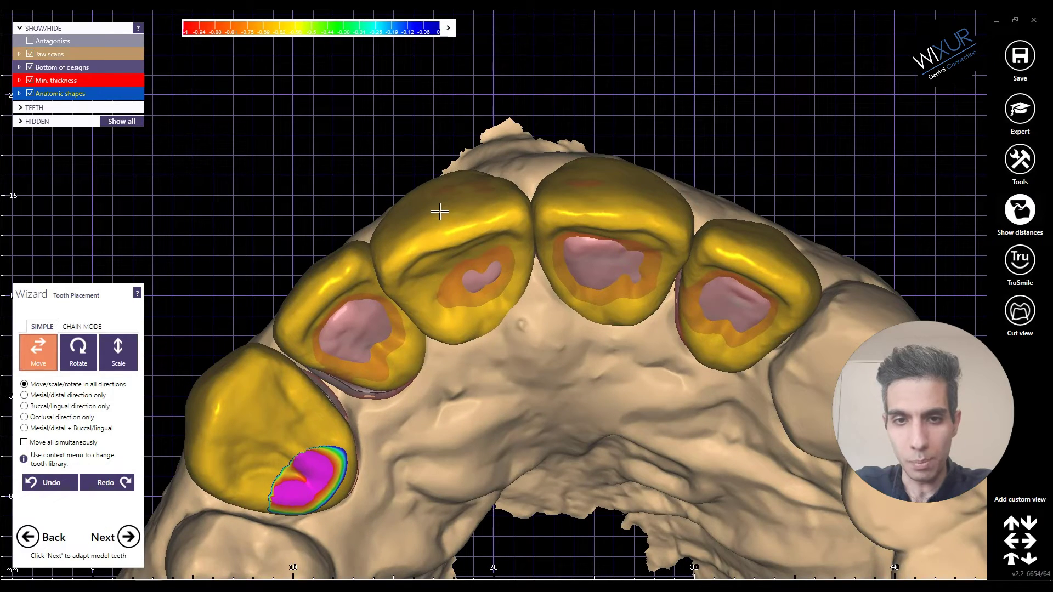
scroll(441, 210, "down", 3)
right_click_drag(440, 211, 444, 270)
scroll(437, 291, "down", 1)
right_click_drag(470, 383, 469, 378)
scroll(475, 299, "up", 2)
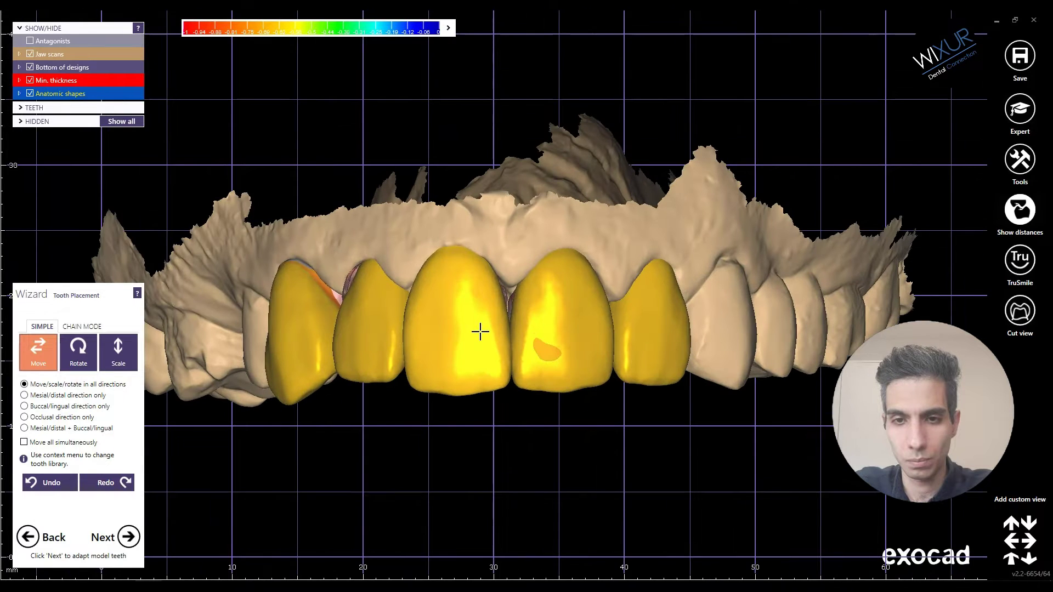
left_click_drag(501, 381, 503, 380, "shift")
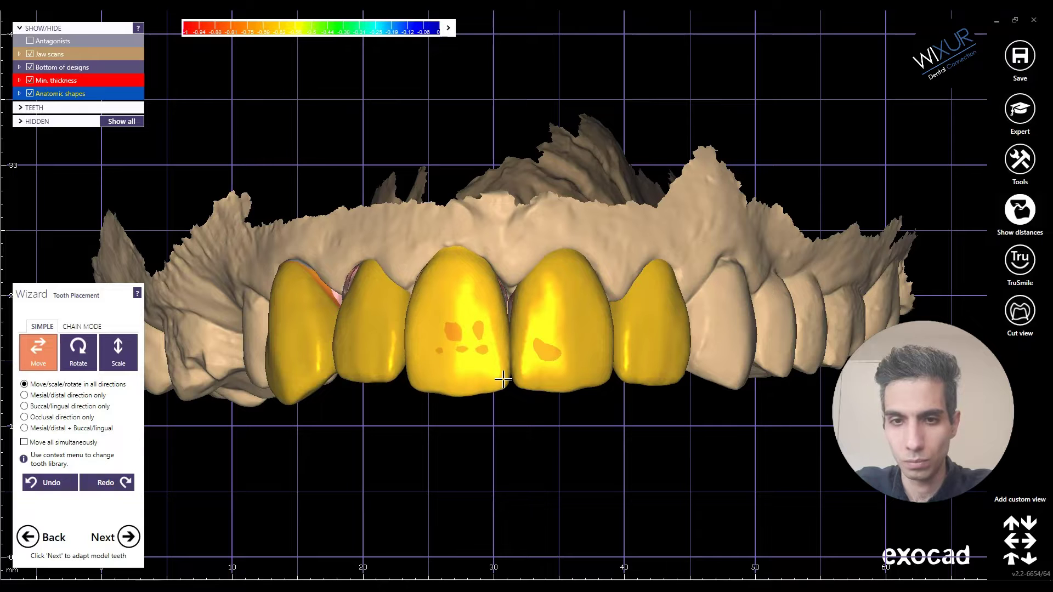
Move and rotate the model canine 3/ over its preparation in occlusal view, between the premolar and tooth 2/.
scroll(500, 387, "down", 3)
mouse_move(502, 403)
right_mouse_down()
mouse_move(516, 412)
mouse_move(515, 390)
right_mouse_up()
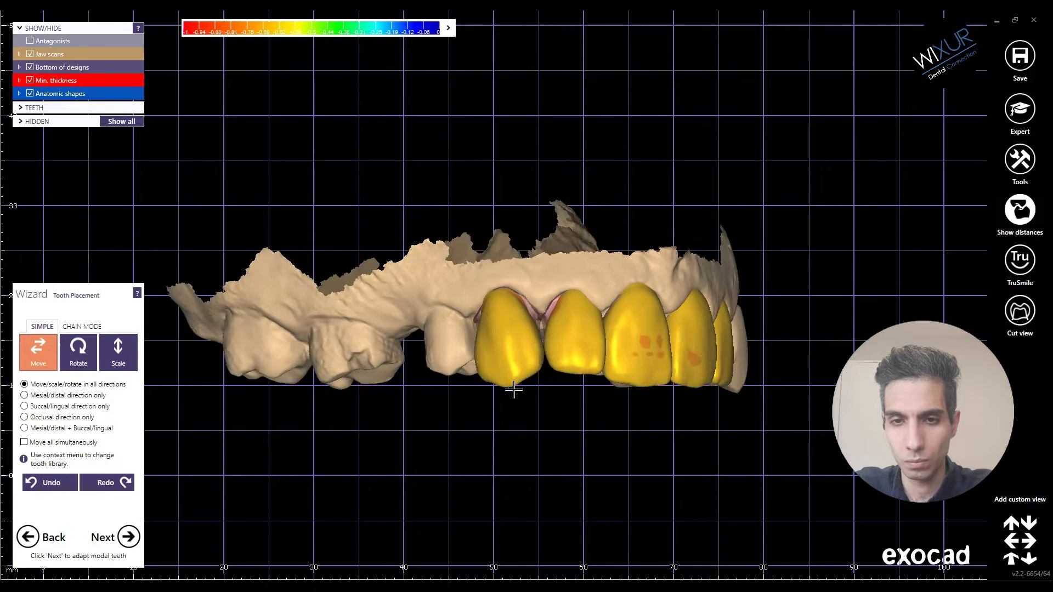
scroll(525, 354, "up", 4)
right_click_drag(517, 324, 535, 478)
scroll(426, 226, "up", 2)
scroll(426, 226, "up", 1)
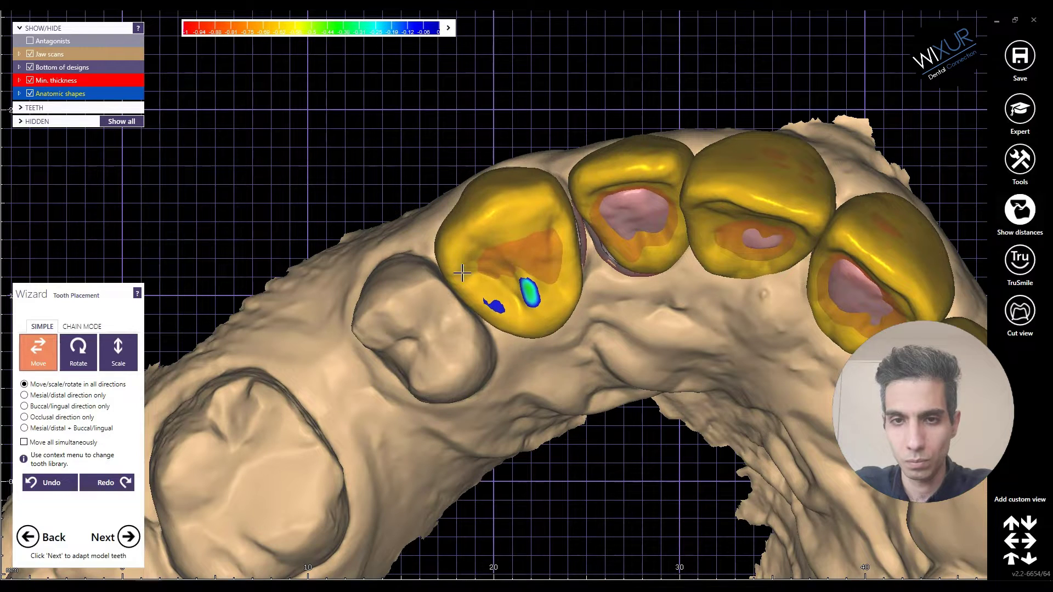
left_click_drag(496, 320, 552, 319)
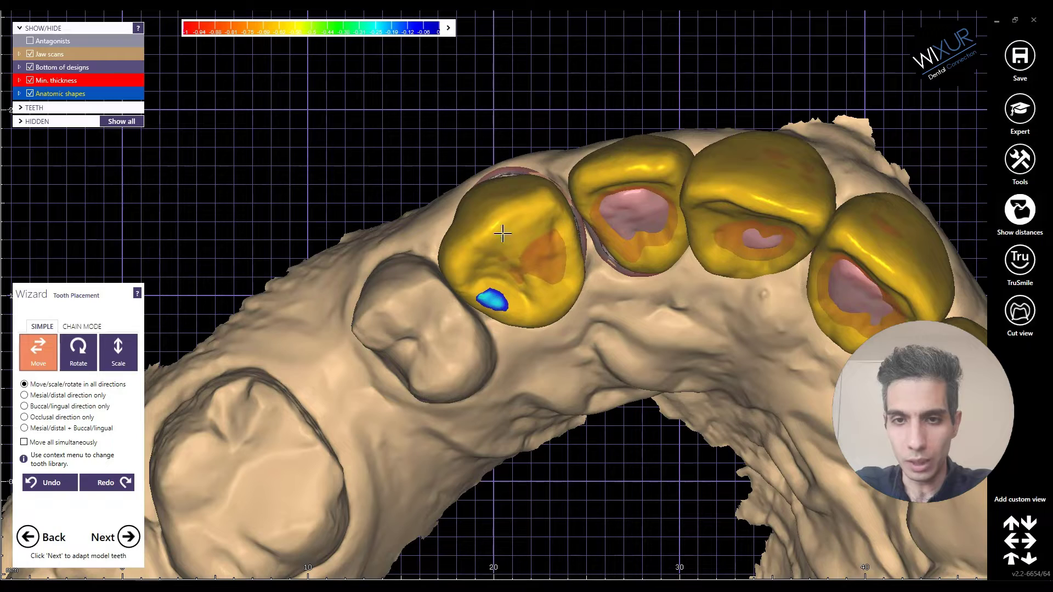
Raise and slightly widen the model canine 3/ from the buccal side to cover its preparation margin.
scroll(501, 204, "down", 3)
right_click_drag(497, 124, 531, 296)
scroll(487, 203, "down", 3)
scroll(531, 295, "up", 3)
scroll(560, 289, "up", 3)
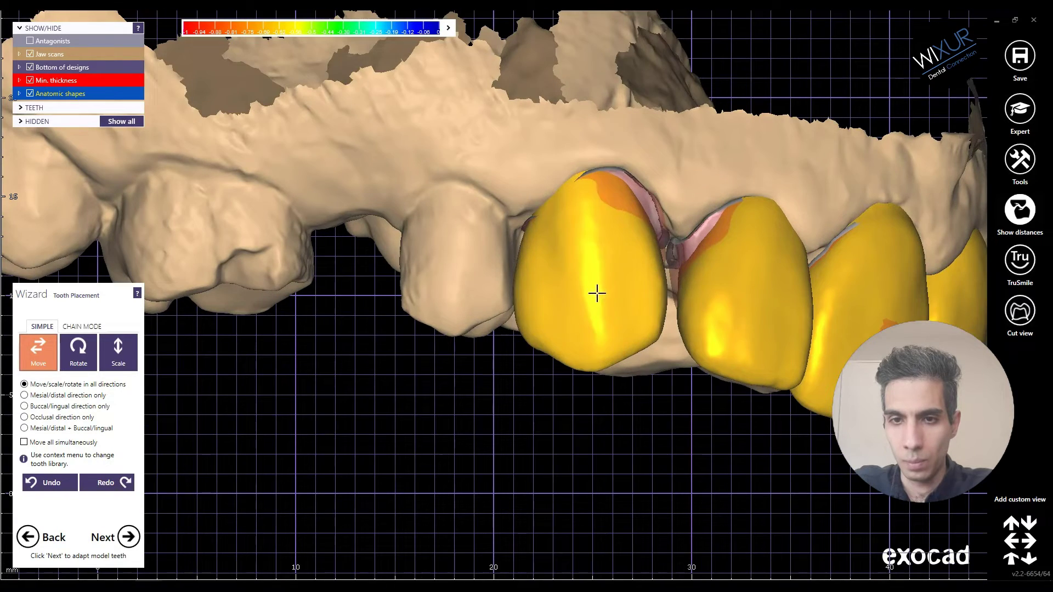
left_click_drag(583, 333, 579, 324, "ctrl")
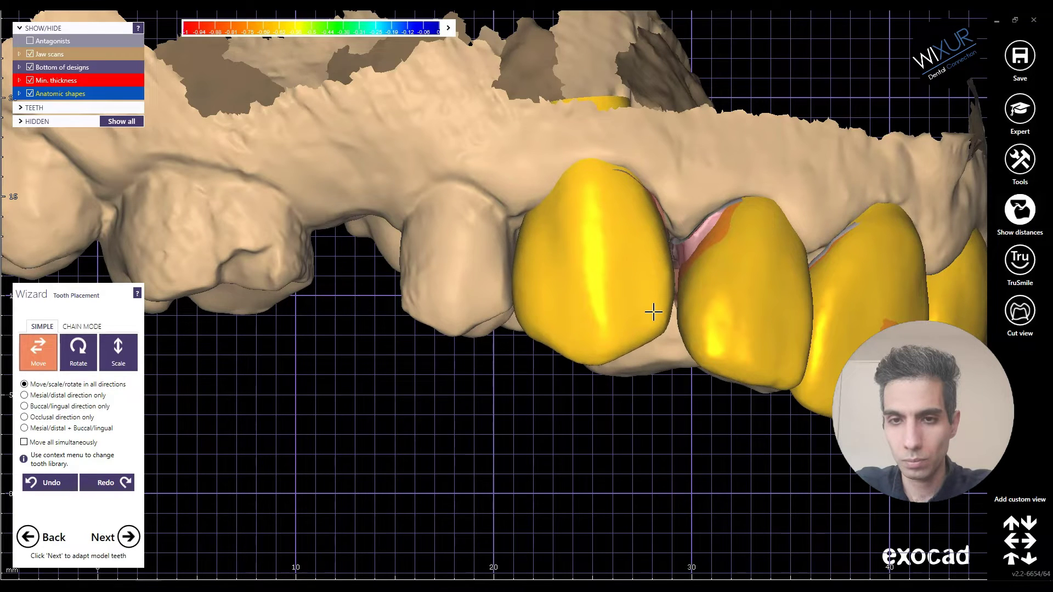
Make small front-view corrections to model tooth 1/ to balance it with the neighbouring anterior teeth.
scroll(650, 324, "down", 5)
right_click_drag(641, 372, 637, 378)
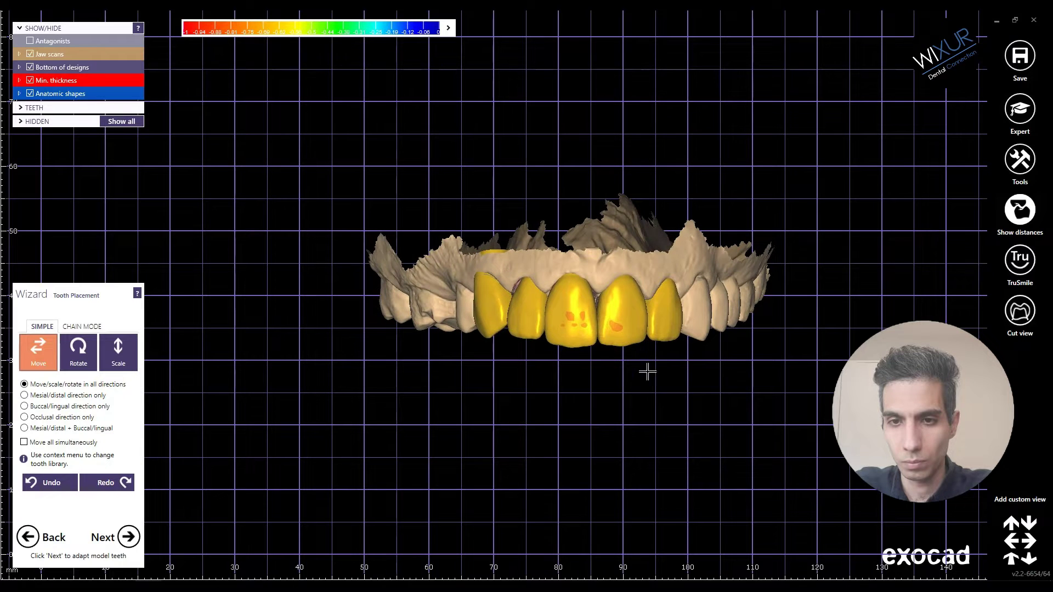
scroll(589, 333, "up", 2)
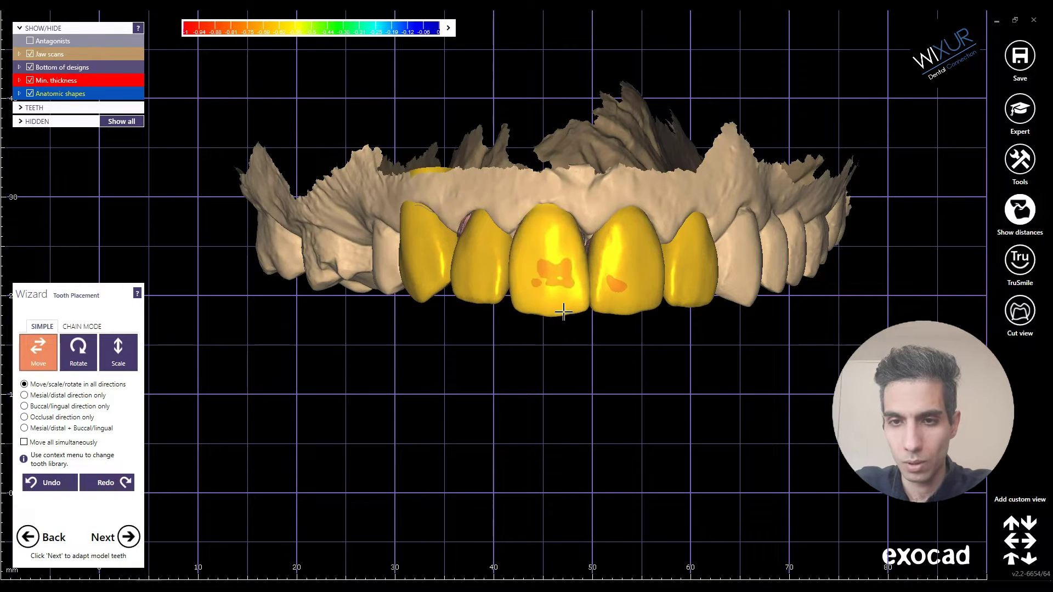
scroll(564, 317, "down", 3)
right_click_drag(566, 371, 564, 374)
scroll(601, 317, "up", 3)
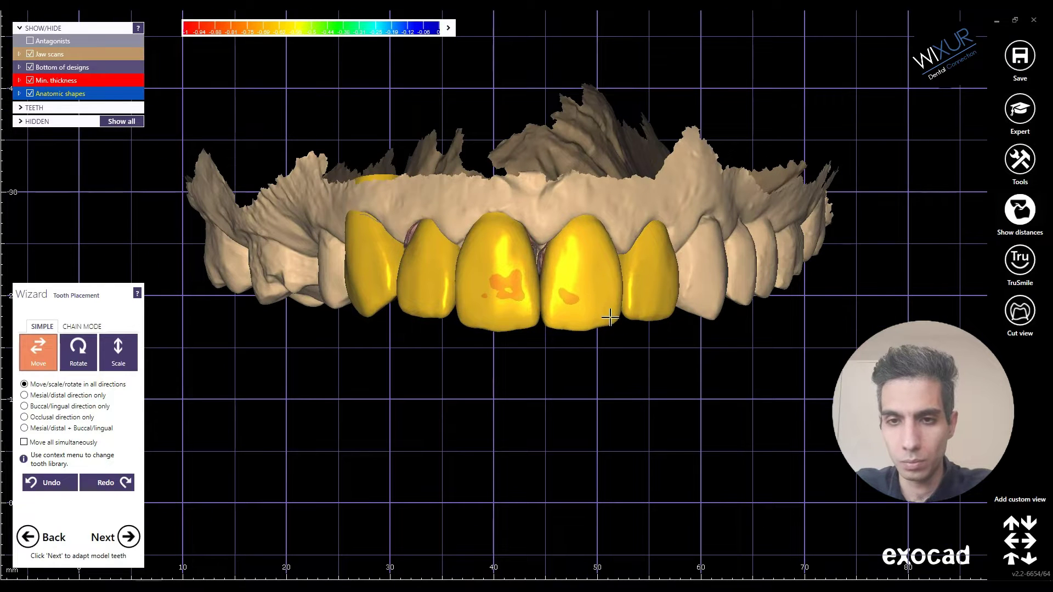
Shift the model lateral incisor 2/ toward canine 3/ from the front, covering its distal margin.
scroll(592, 324, "down", 3)
right_click_drag(581, 357, 602, 357)
scroll(539, 319, "up", 4)
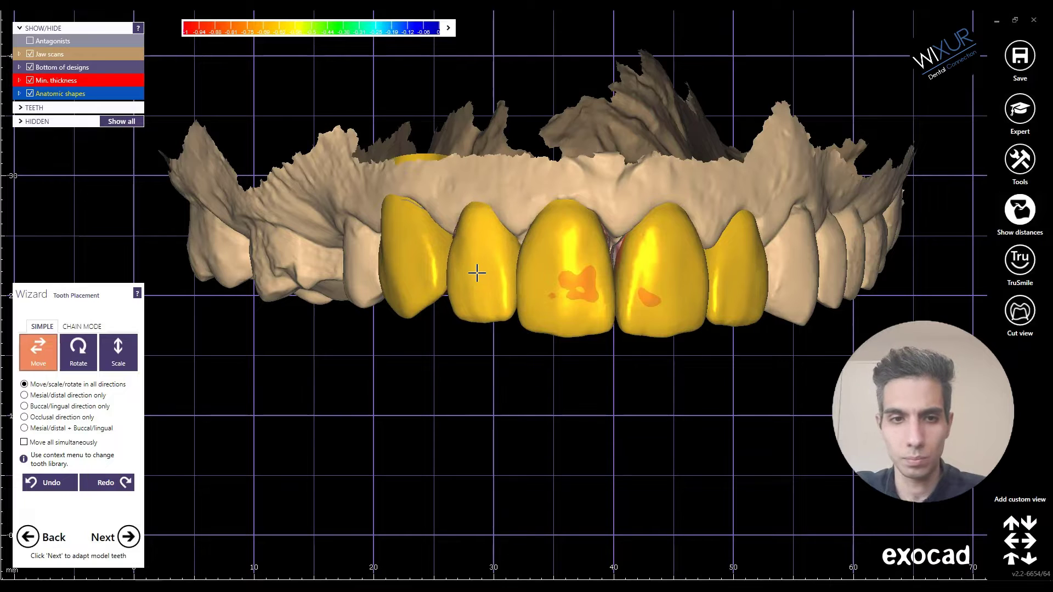
right_click_drag(510, 313, 509, 305)
Fine-tune the model lateral incisor 2/ over its preparation in occlusal view, between canine 3/ and tooth 1/.
scroll(510, 306, "down", 3)
right_click_drag(516, 417, 524, 377)
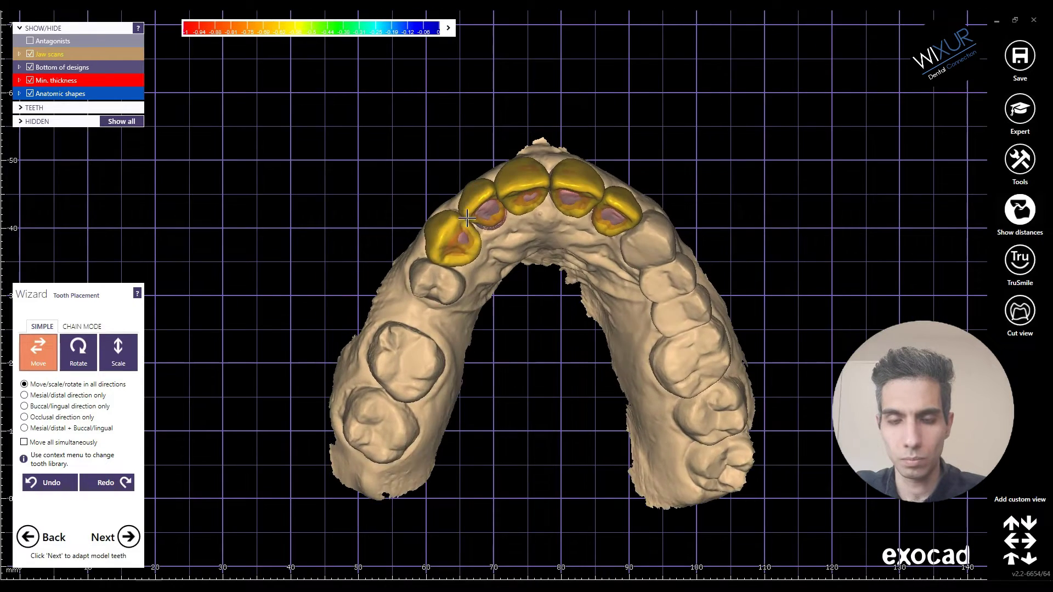
scroll(464, 192, "up", 4)
scroll(475, 202, "up", 3)
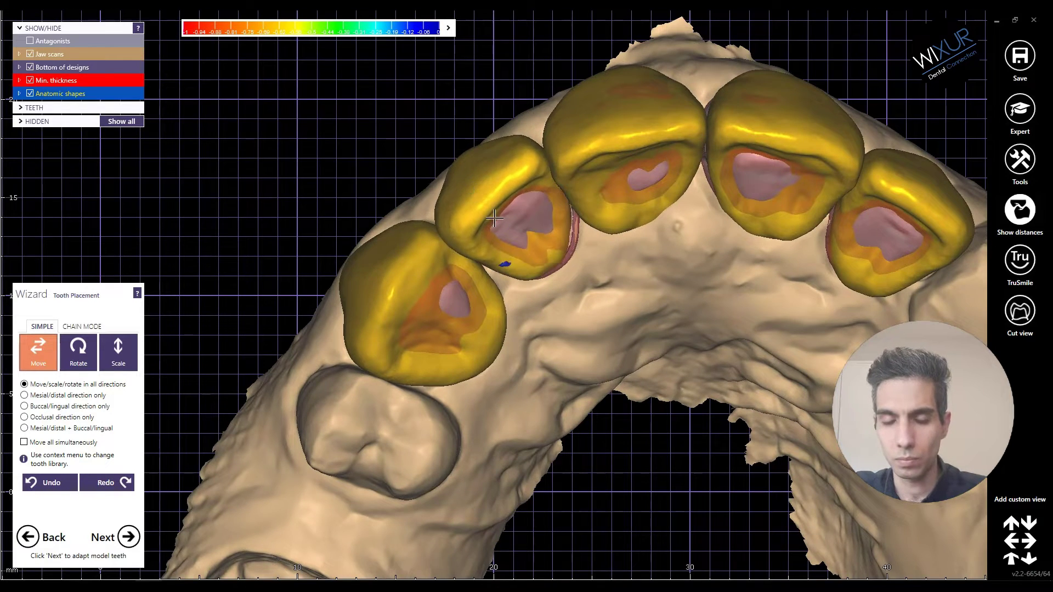
left_click_drag(539, 269, 544, 276)
middle_click_drag(536, 324, 569, 342)
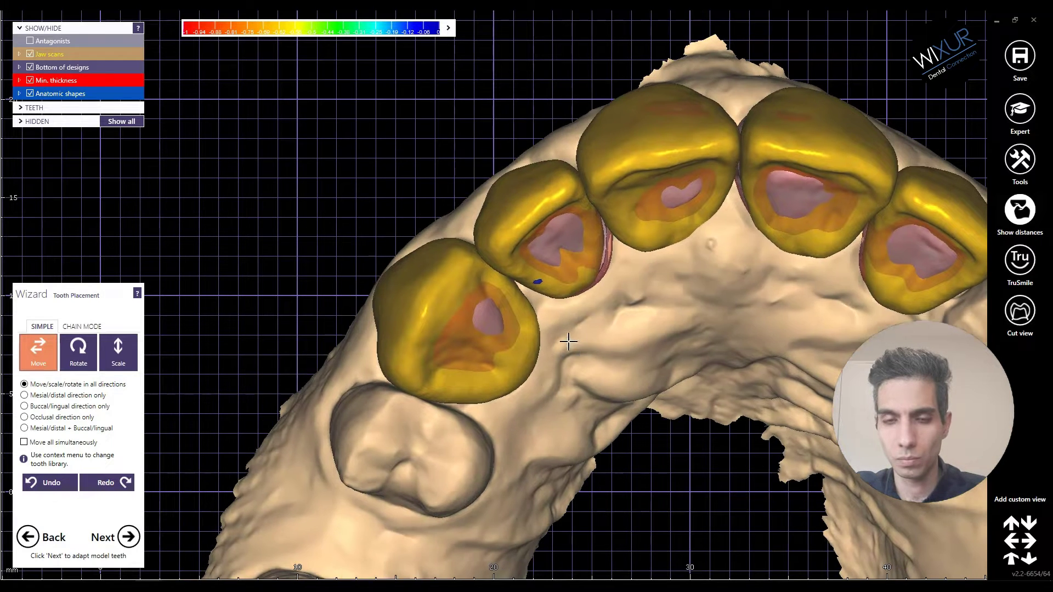
Make a small size correction to the model canine 3/ over its preparation in occlusal view.
left_click_drag(524, 372, 520, 374, "shift")
scroll(521, 373, "down", 3)
right_click_drag(521, 373, 552, 333)
scroll(533, 351, "down", 1)
scroll(576, 349, "up", 3)
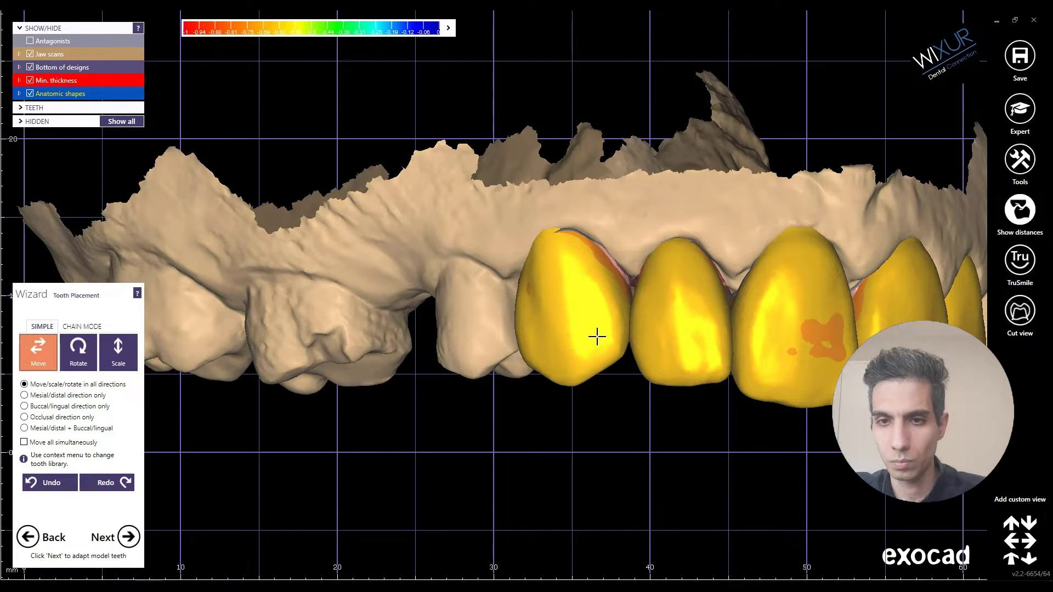
Nudge the model central incisor 1/ slightly toward the midline from the front.
scroll(601, 351, "down", 4)
right_click_drag(604, 366, 581, 364)
scroll(649, 348, "up", 3)
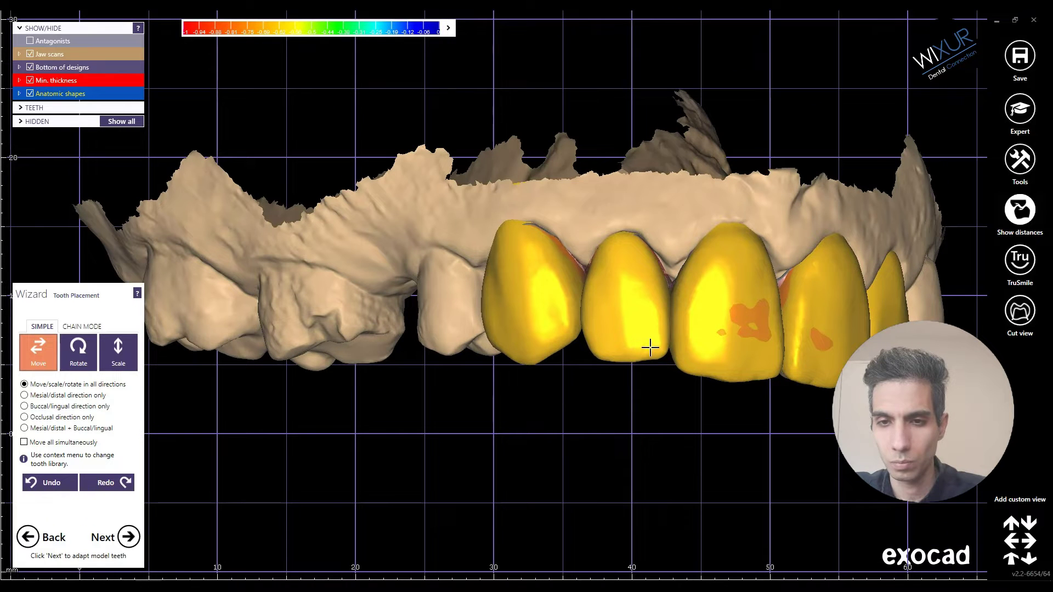
scroll(649, 350, "down", 4)
mouse_move(647, 373)
right_mouse_down()
mouse_move(635, 376)
mouse_move(649, 371)
right_mouse_up()
scroll(641, 329, "up", 4)
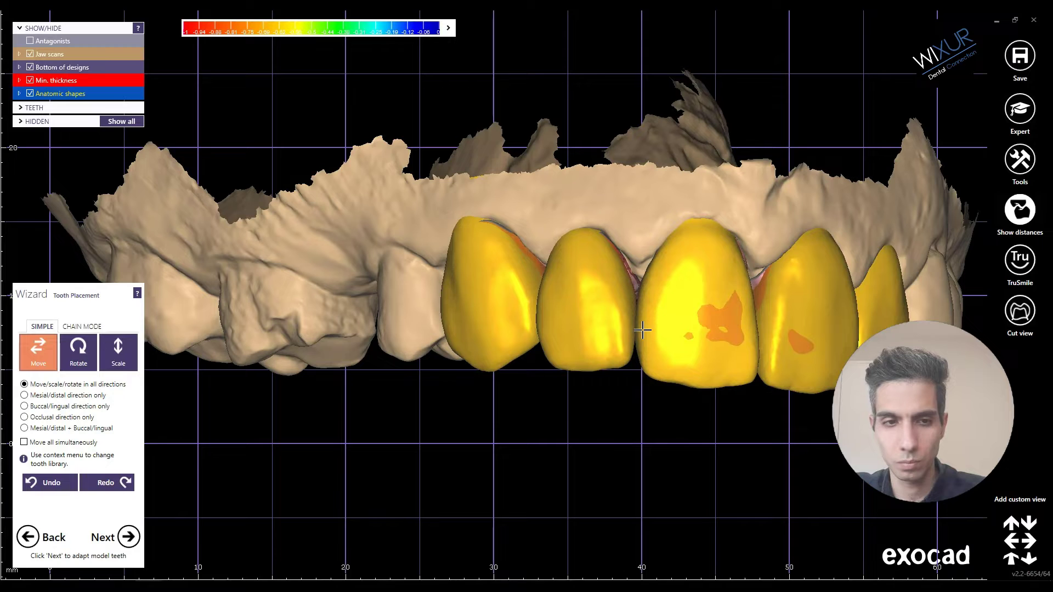
right_click_drag(624, 369, 635, 367)
left_click_drag(676, 348, 685, 344)
Examine the symmetry and alignment of the model teeth 3/ to \2 across the whole arch from the front.
right_click_drag(678, 375, 671, 395)
scroll(686, 371, "down", 4)
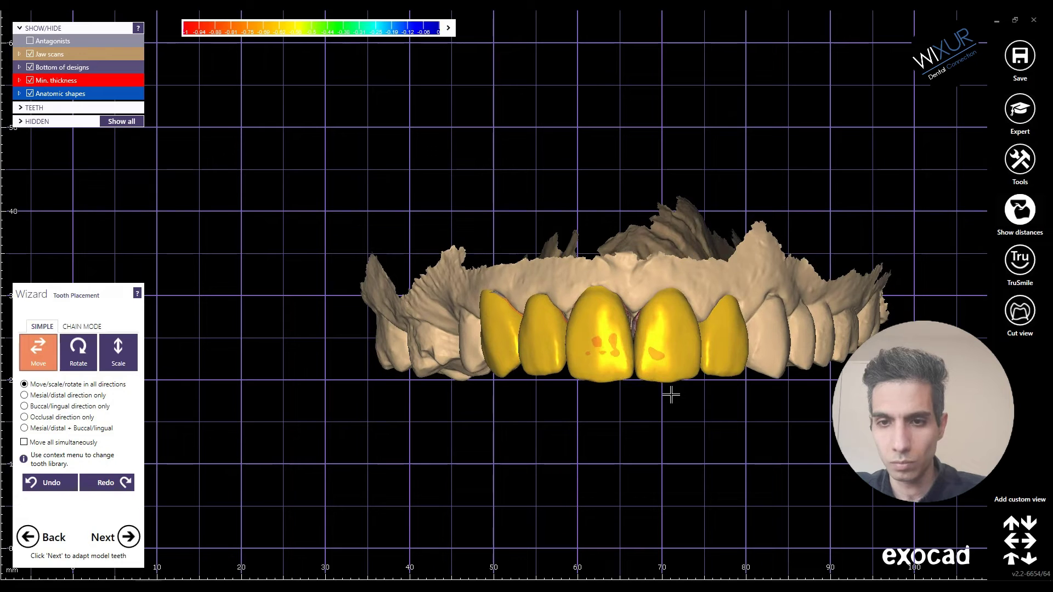
middle_click_drag(642, 393, 639, 390)
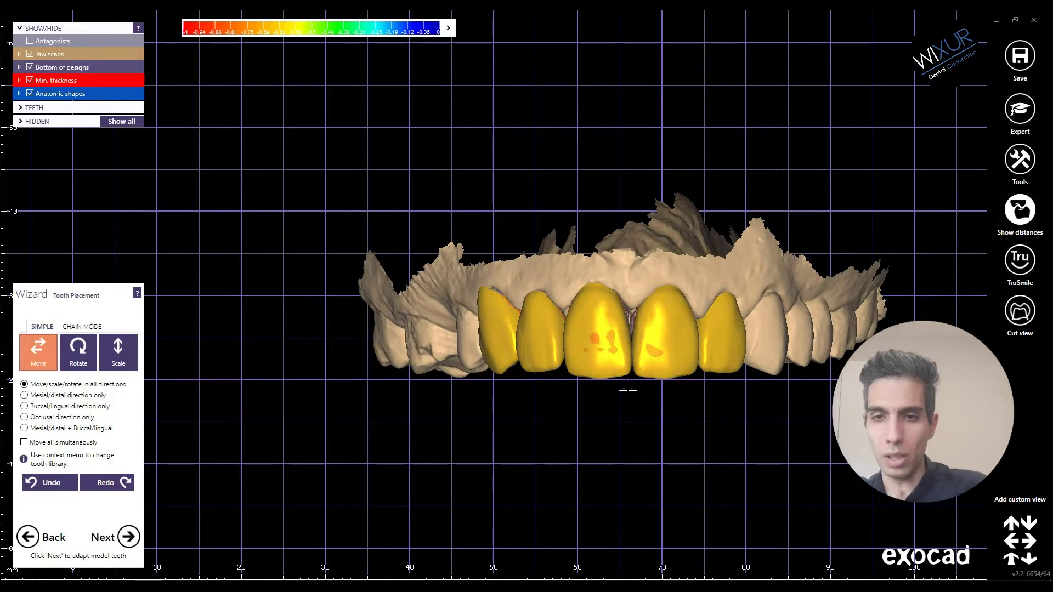
scroll(500, 376, "down", 2)
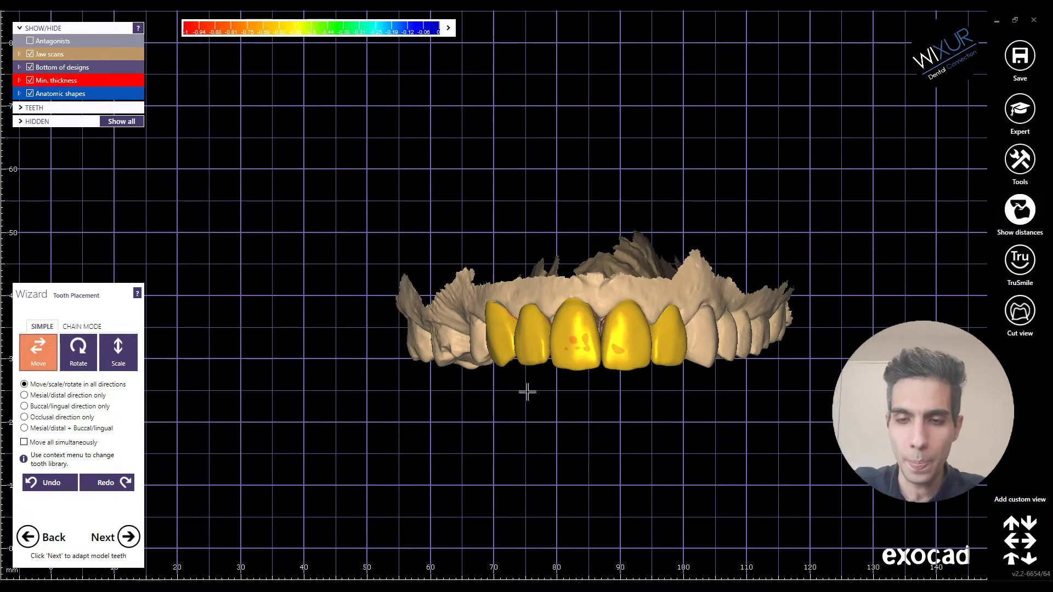
scroll(527, 382, "up", 2)
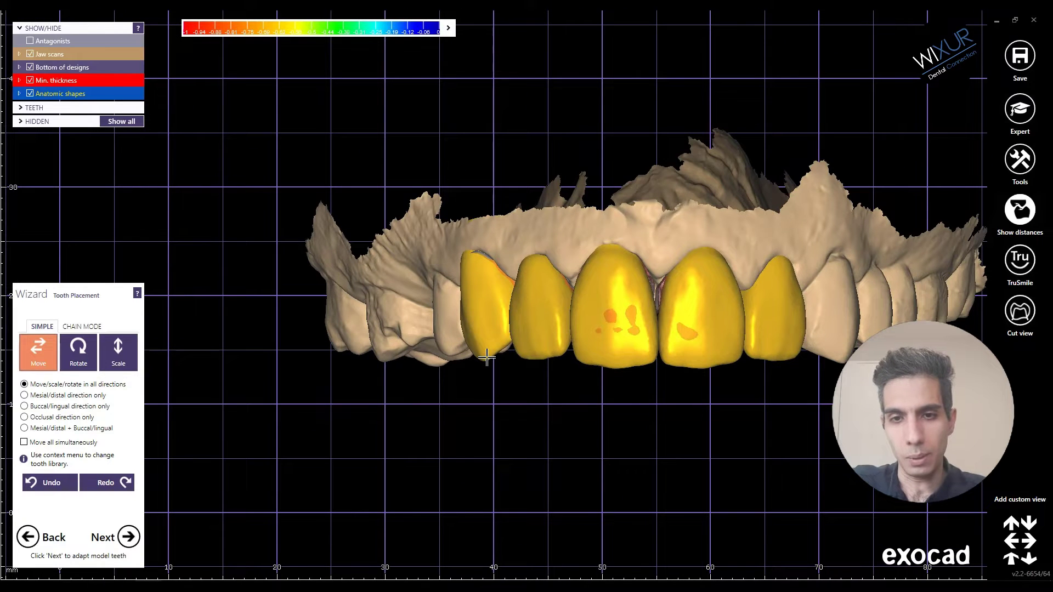
scroll(524, 392, "down", 2)
middle_click_drag(548, 413, 489, 371)
right_click_drag(489, 371, 488, 370)
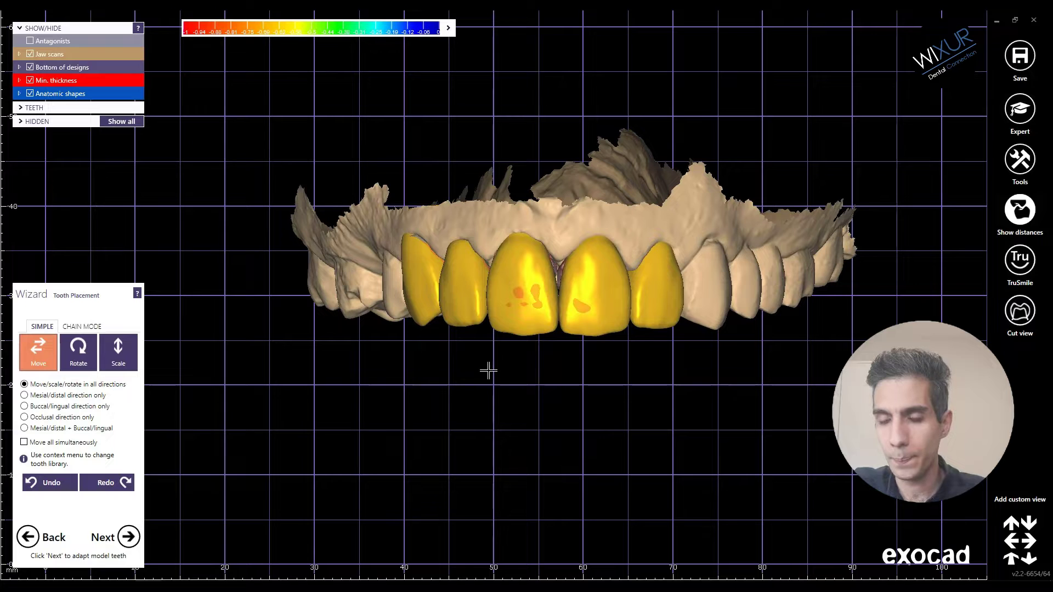
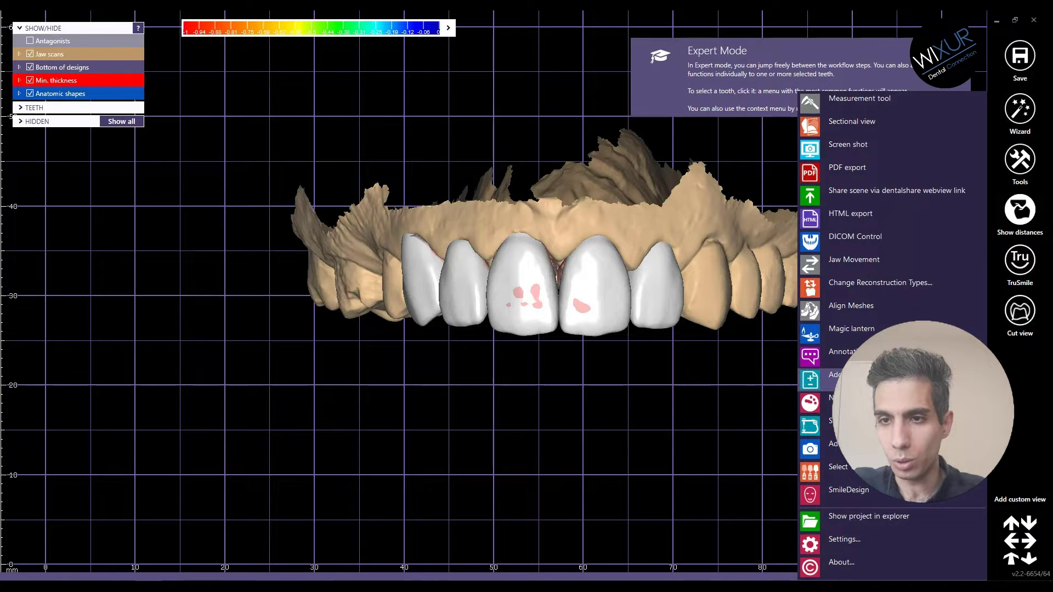
Load the patient's face scan as an additional mesh of type Face scan, relative to the scene coordinate system.
left_click(839, 375)
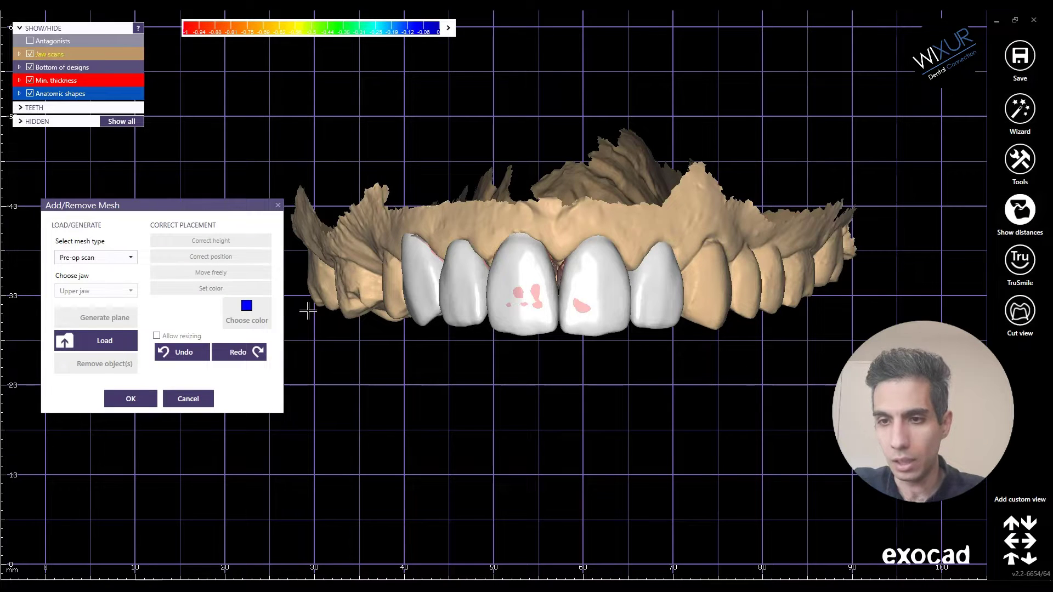
left_click(123, 265)
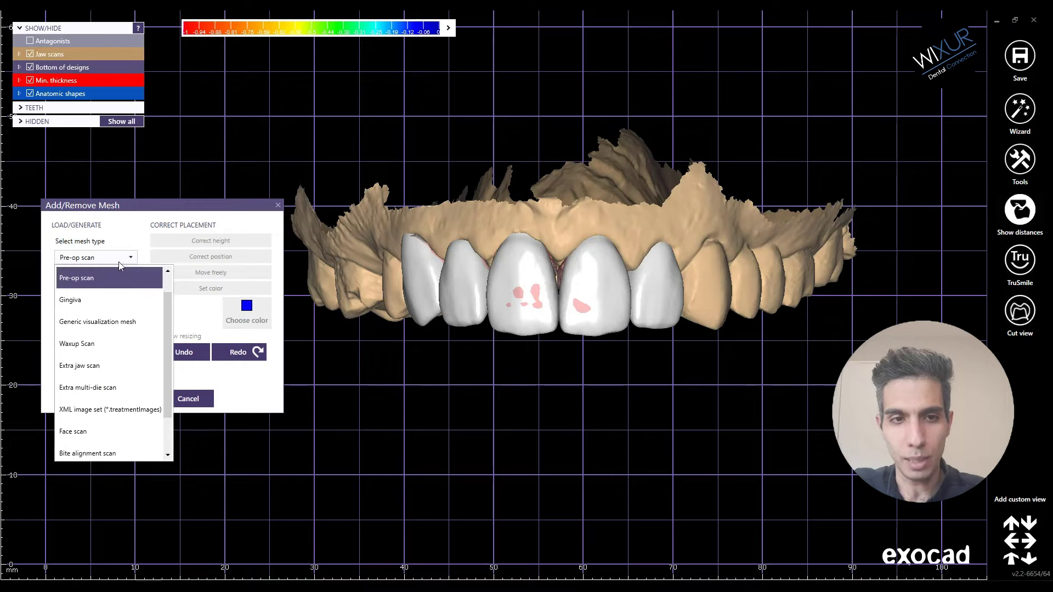
left_click(97, 431)
left_click(96, 340)
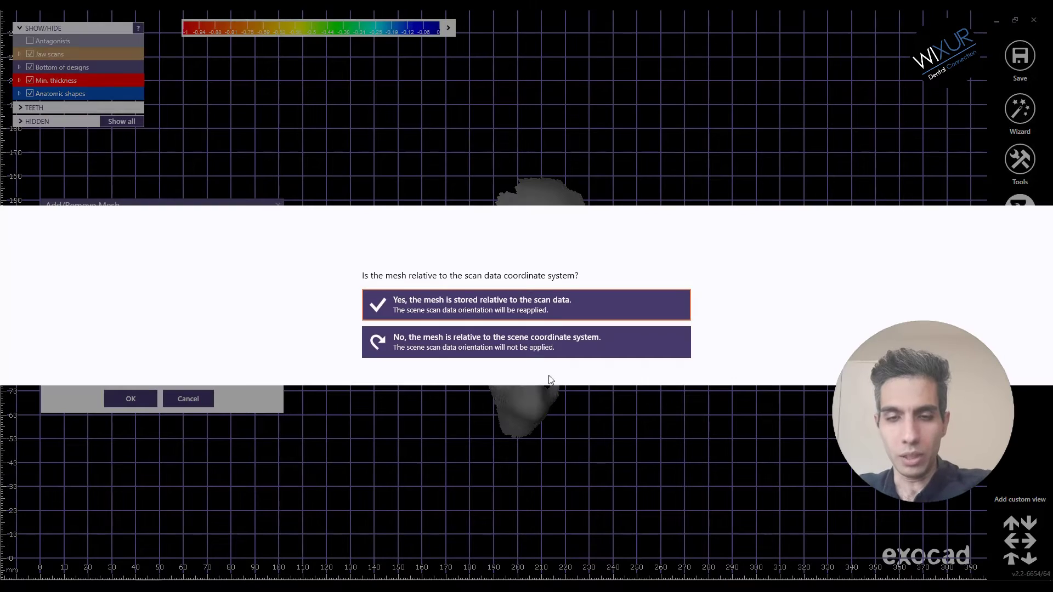
left_click(528, 338)
Move and rotate the face scan freely so it faces forward beside the upper jaw scan.
left_click_drag(540, 341, 636, 333)
left_click_drag(612, 409, 631, 397, "ctrl")
right_click_drag(543, 329, 542, 365)
mouse_move(597, 325)
left_mouse_down("ctrl")
mouse_move(689, 334)
mouse_move(648, 282)
mouse_move(608, 364)
mouse_move(554, 378)
mouse_move(504, 290)
mouse_move(589, 338)
left_mouse_up("ctrl")
left_click_drag(684, 290, 698, 331)
scroll(704, 340, "up", 3)
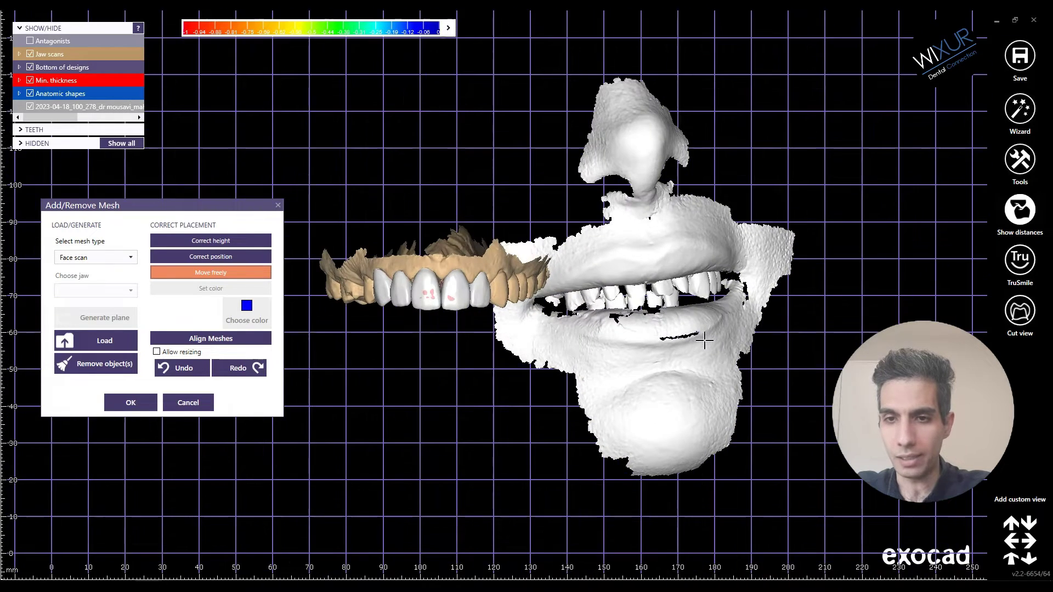
scroll(700, 342, "up", 2)
left_click_drag(640, 369, 673, 401)
scroll(684, 384, "down", 1)
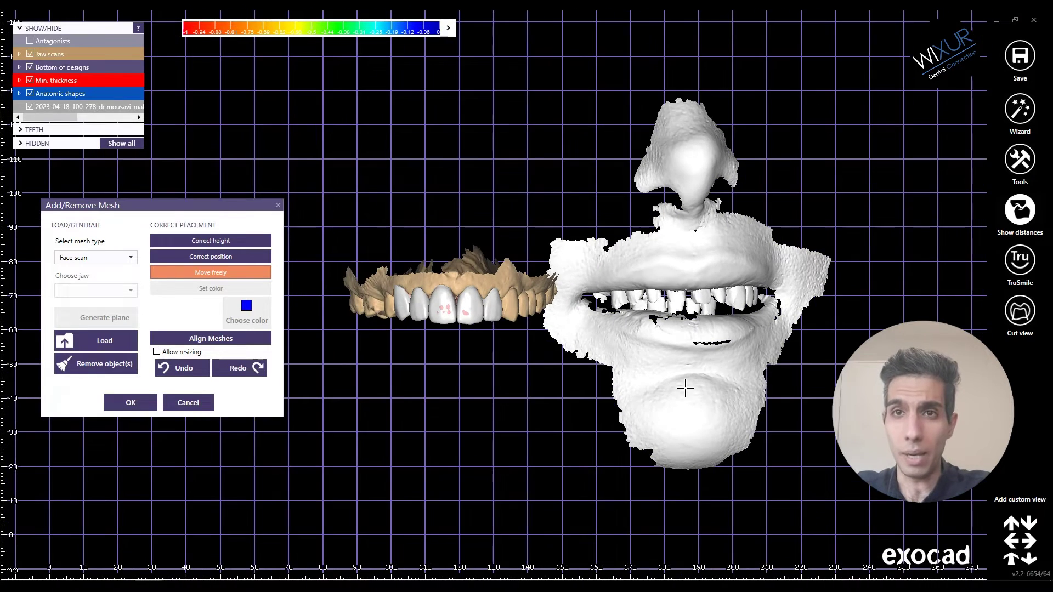
scroll(579, 389, "down", 1)
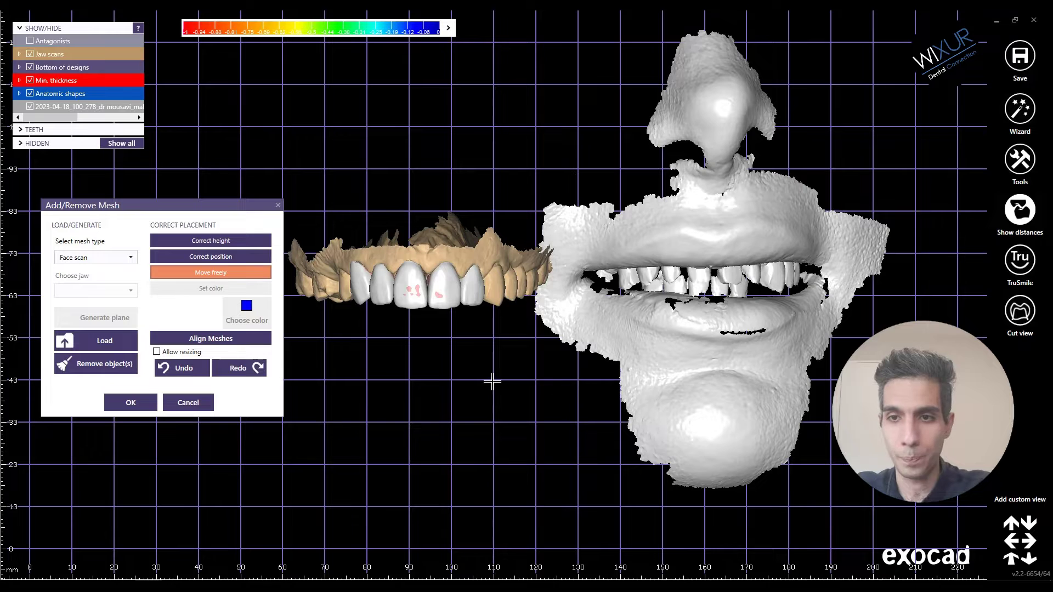
Hide the anatomic shapes and start Align Meshes for the face scan.
left_click(31, 94)
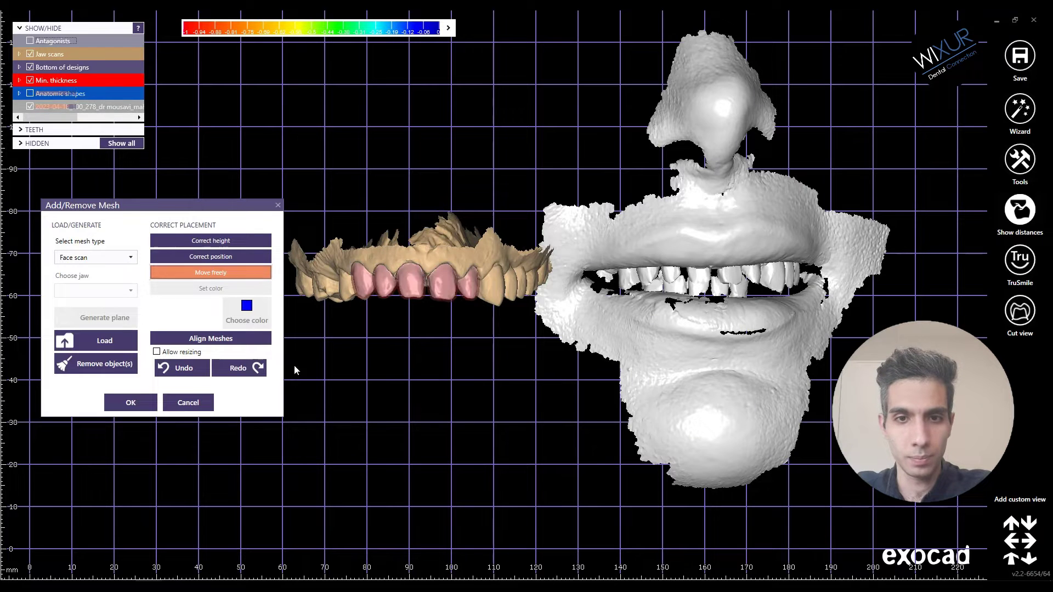
scroll(540, 368, "up", 3)
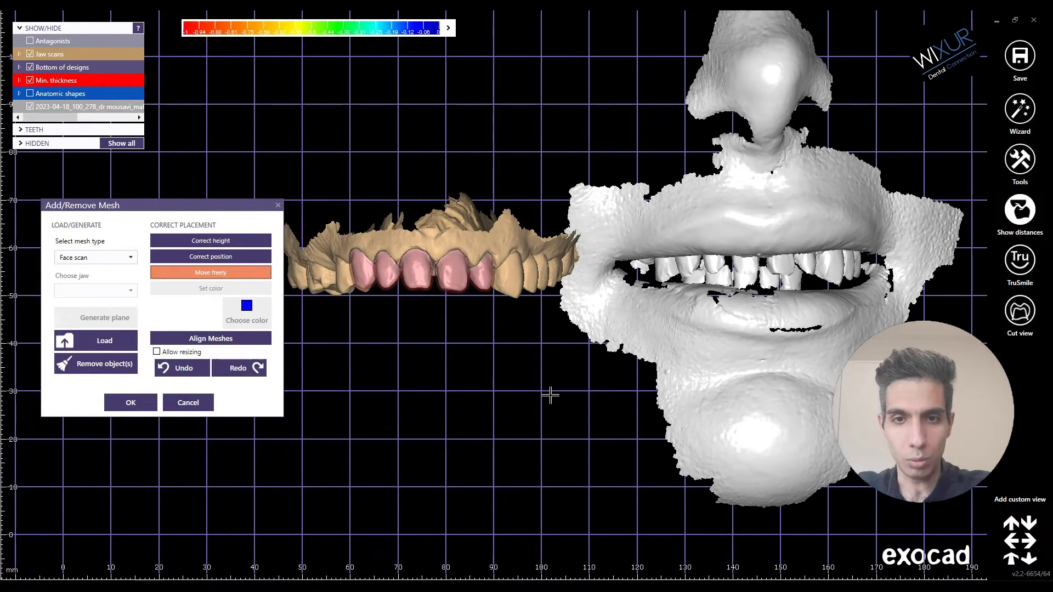
middle_click_drag(551, 395, 571, 392)
left_click(210, 340)
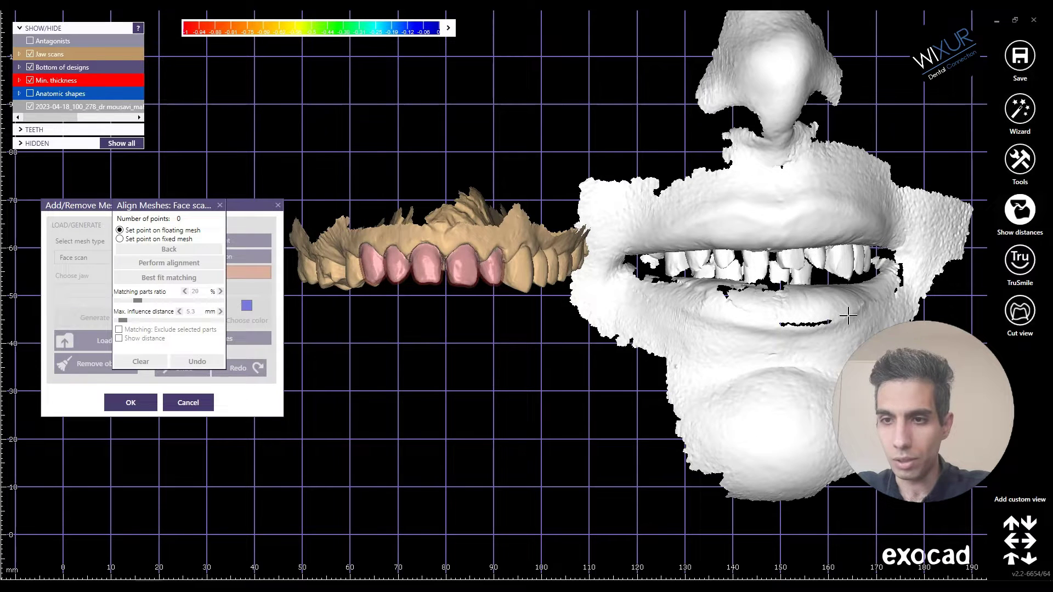
Set two matching point pairs on canine \3 of the face and jaw scans, at the cusp tip and the distal side.
scroll(729, 315, "up", 2)
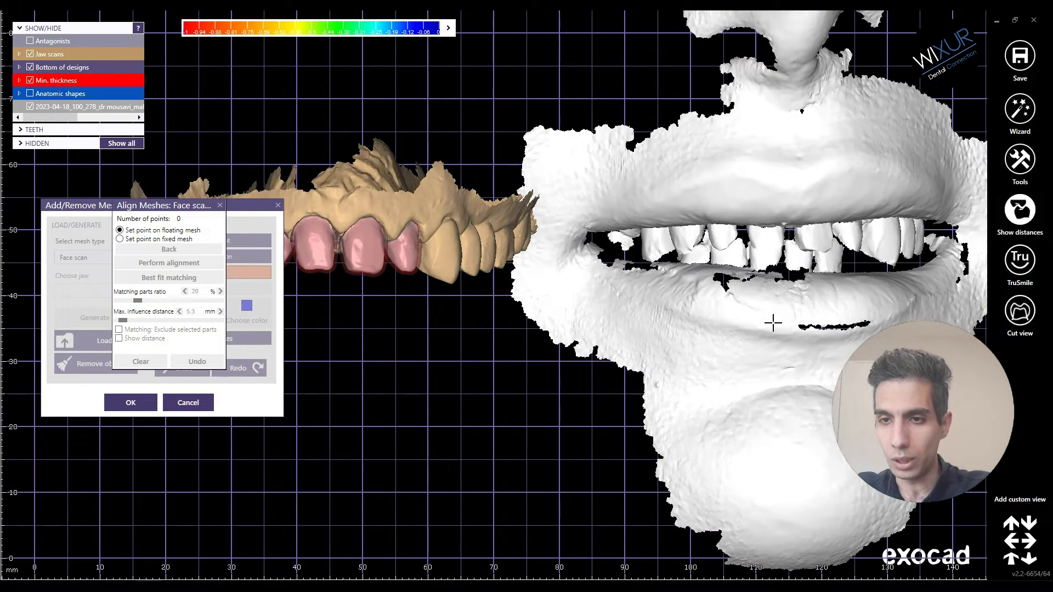
left_click(896, 261)
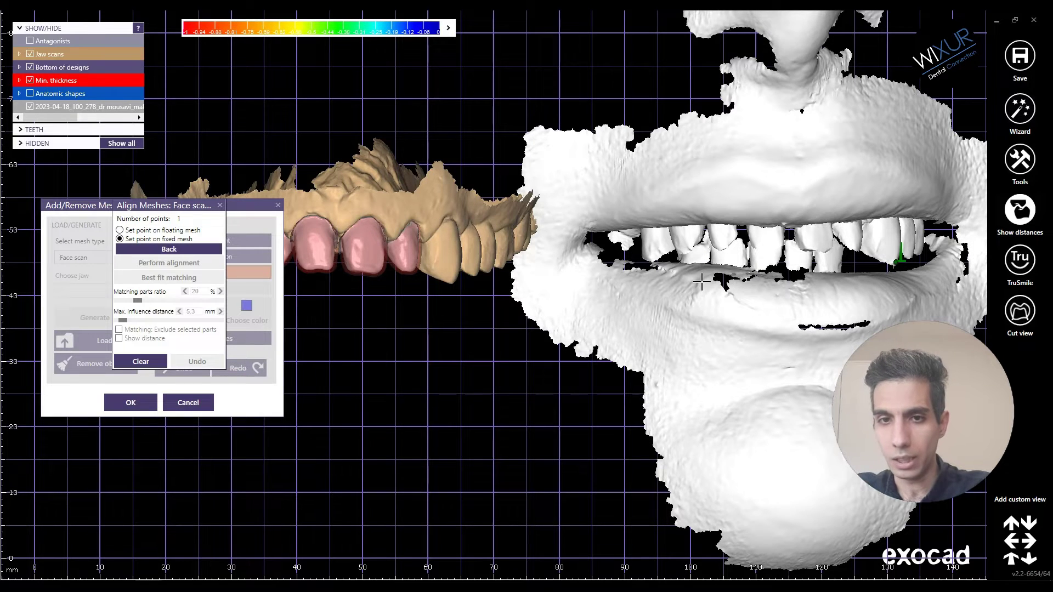
left_click(455, 275)
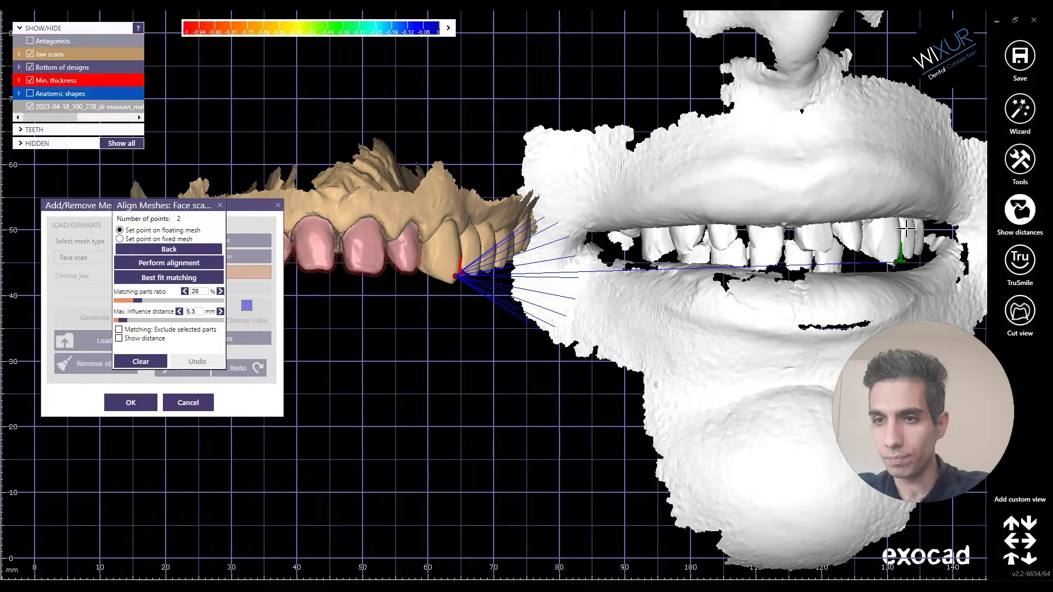
left_click(906, 228)
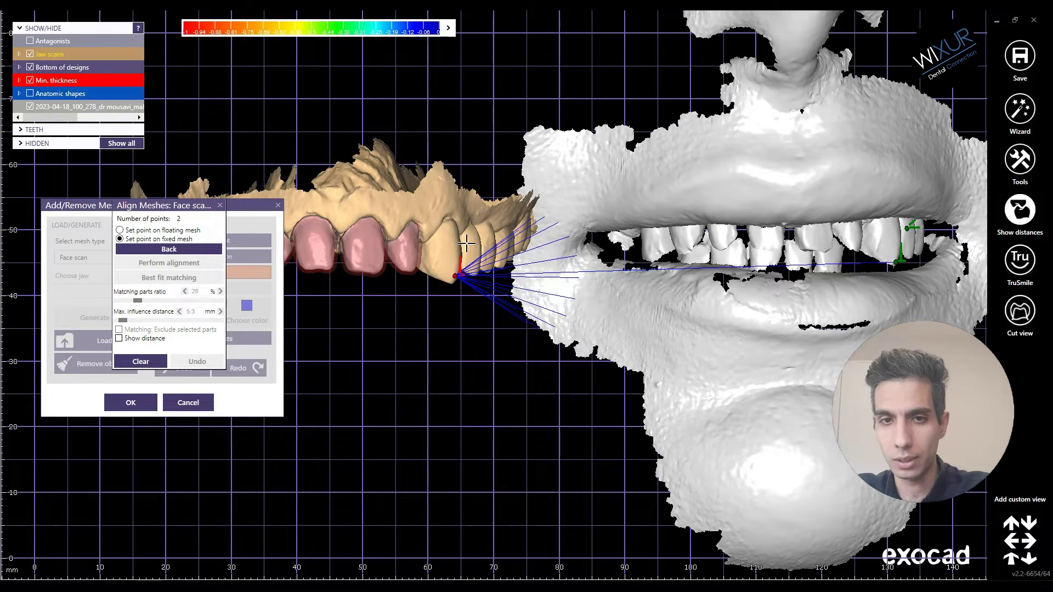
left_click(466, 243)
Set a third matching point pair on canine 3/ of the face scan and the prepared canine of the jaw scan.
scroll(729, 263, "down", 3)
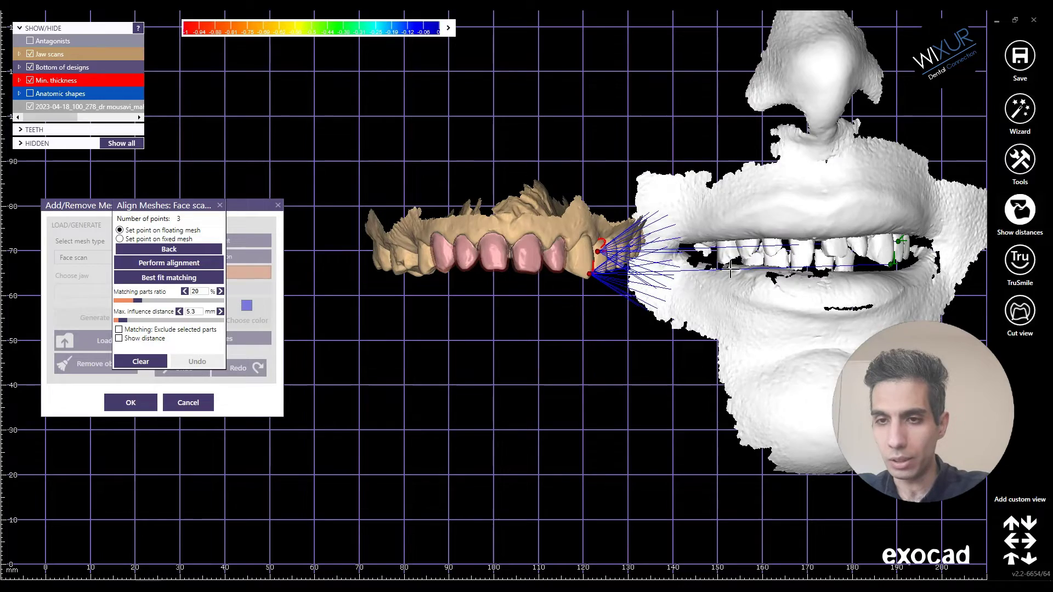
scroll(729, 269, "up", 2)
scroll(806, 251, "down", 2)
scroll(792, 260, "up", 4)
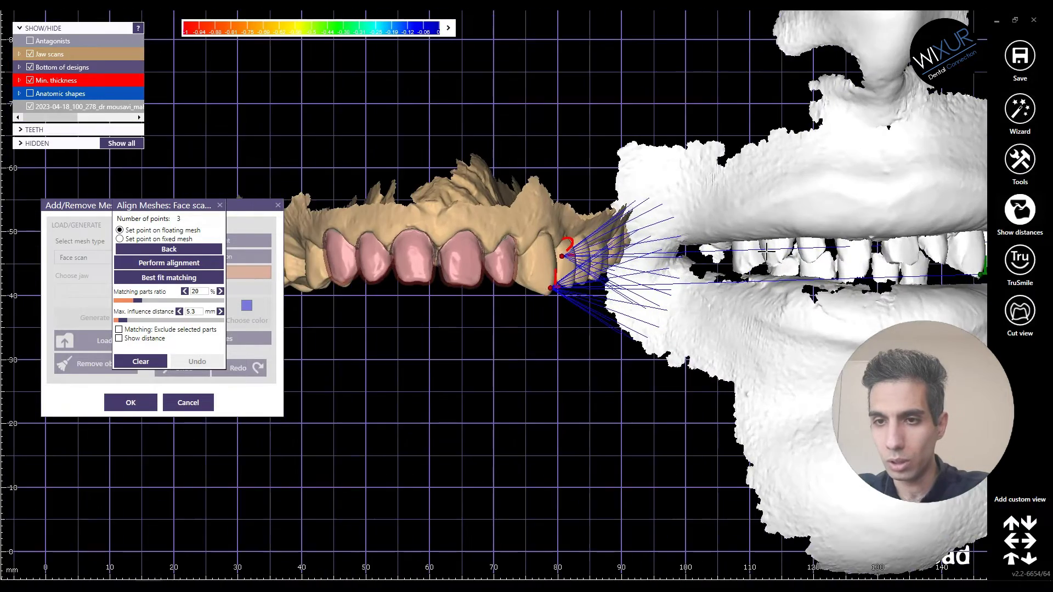
scroll(787, 257, "down", 2)
scroll(790, 257, "down", 1)
scroll(786, 258, "up", 1)
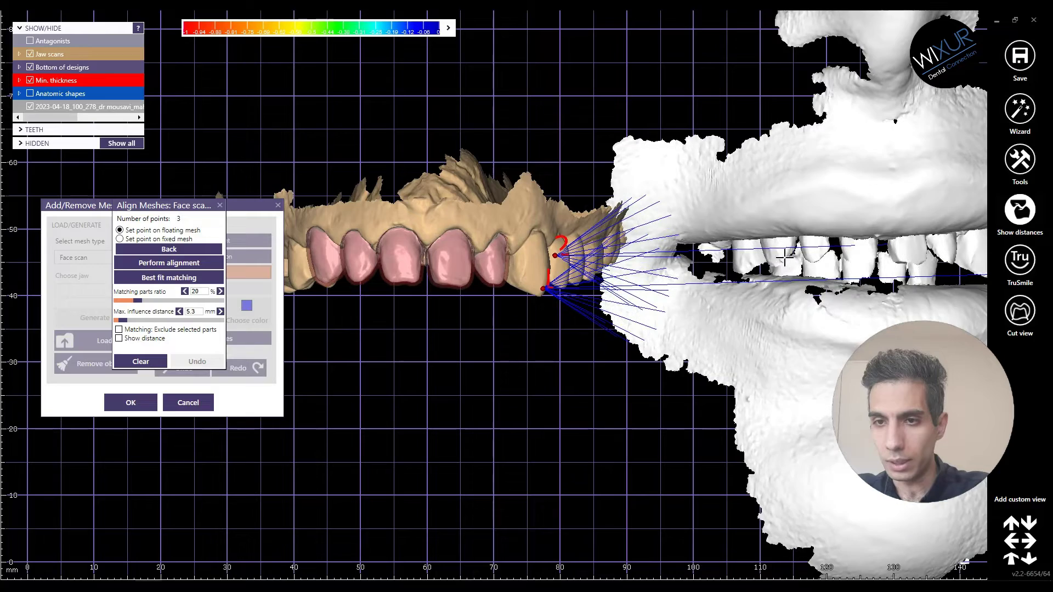
left_click(774, 258)
scroll(872, 259, "down", 3)
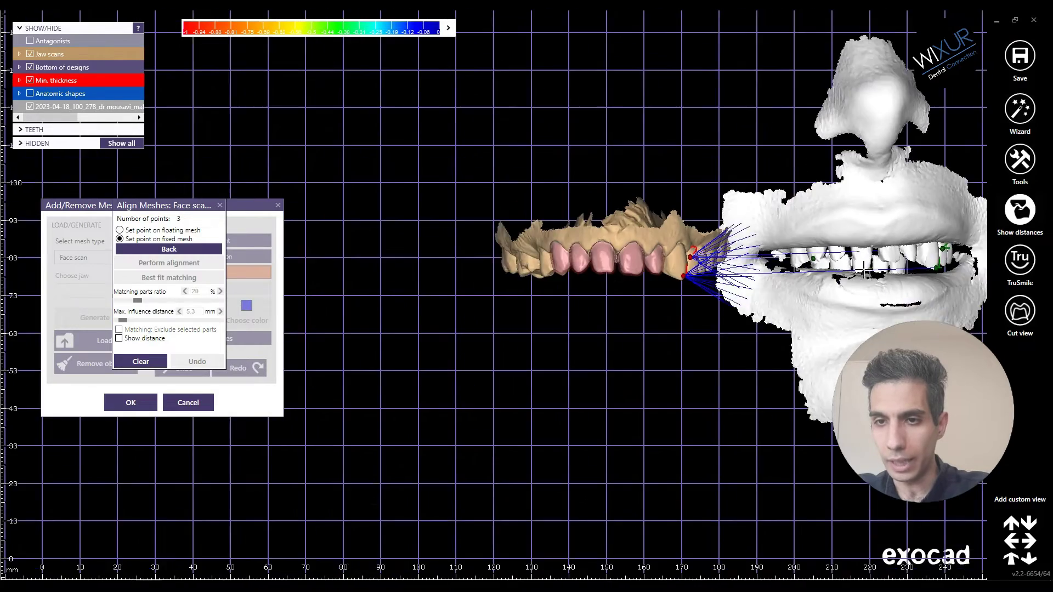
scroll(606, 267, "up", 4)
left_click(632, 272)
Set a fourth matching point pair on the first premolar behind canine 3/ in the face and jaw scans.
scroll(713, 269, "down", 2)
scroll(818, 273, "up", 1)
scroll(817, 273, "up", 3)
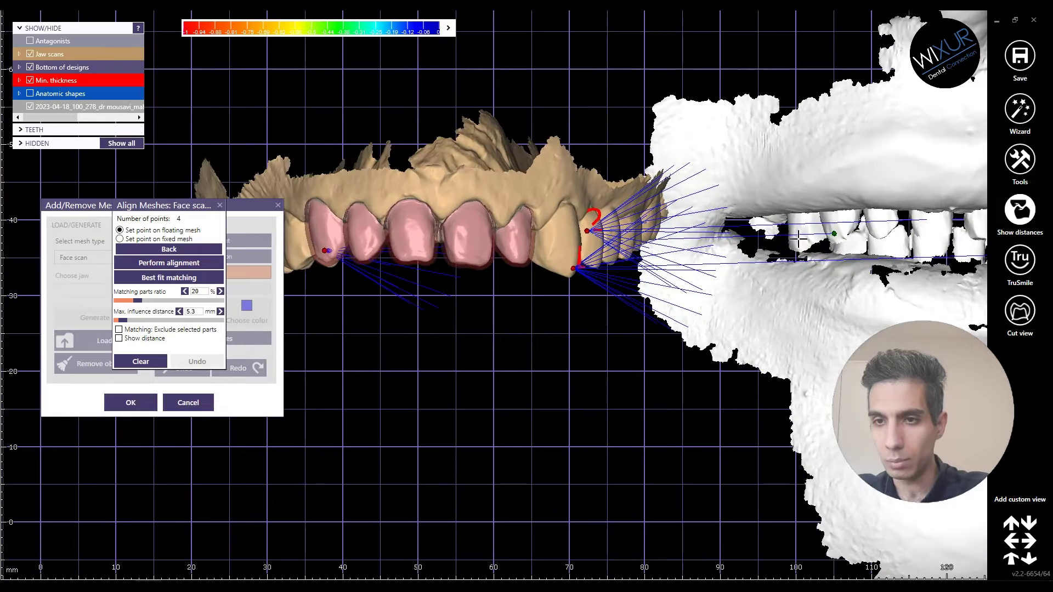
scroll(798, 237, "down", 1)
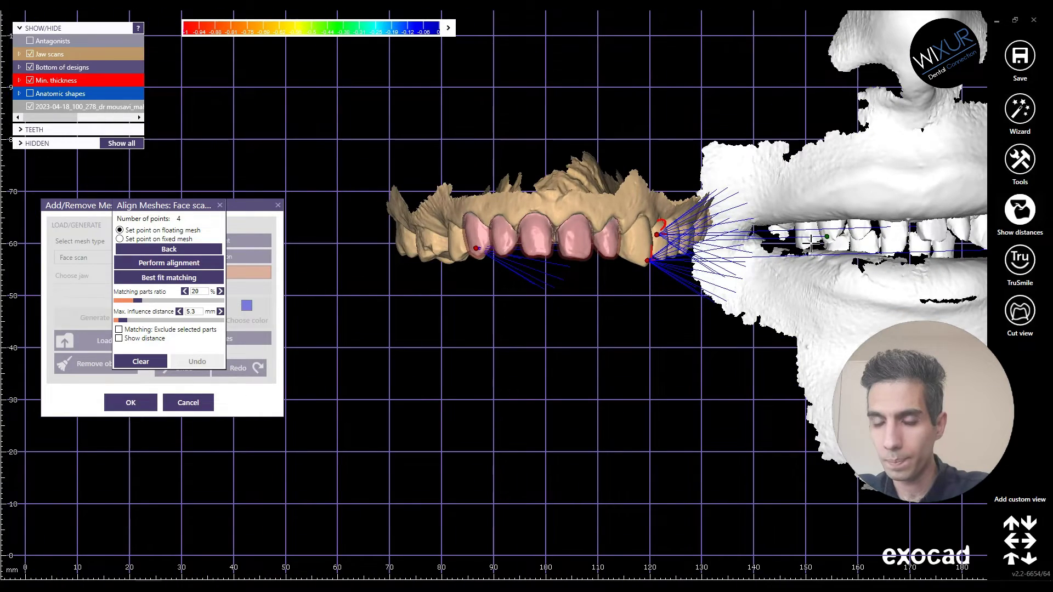
scroll(811, 242, "up", 1)
scroll(810, 241, "down", 1)
scroll(810, 241, "up", 2)
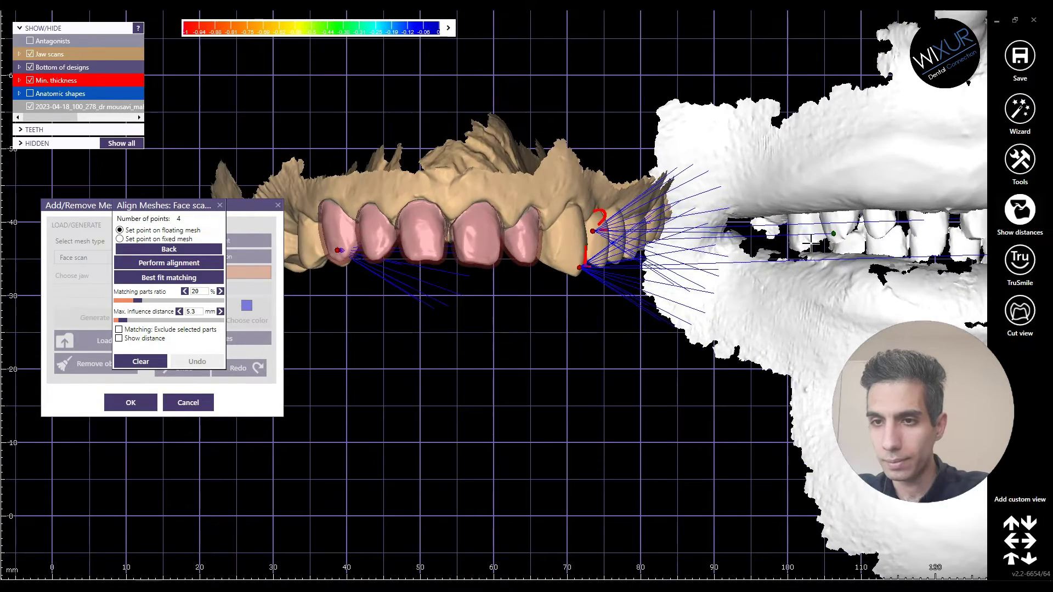
left_click(801, 235)
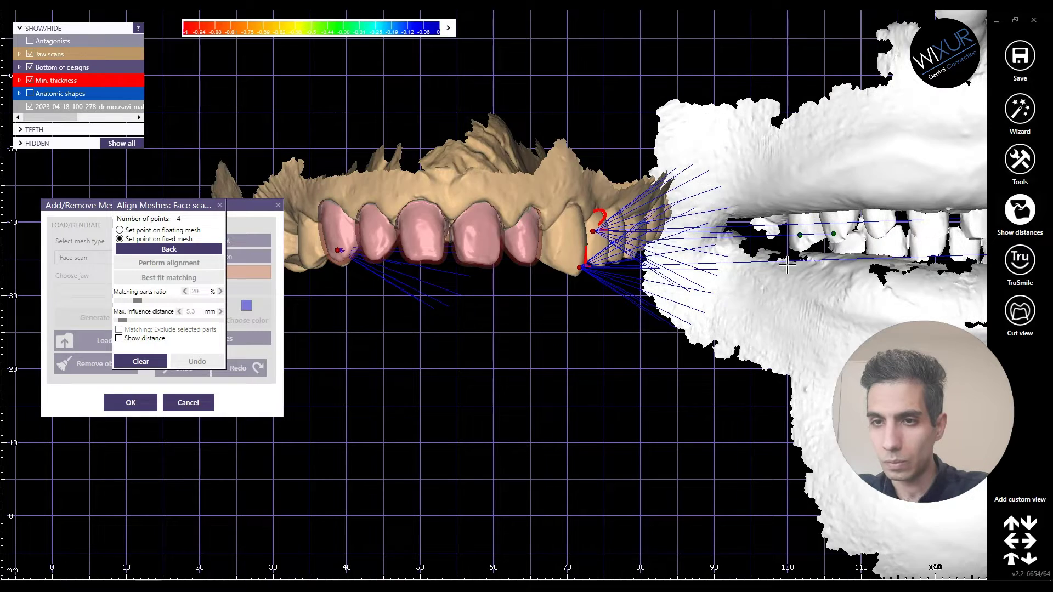
scroll(817, 264, "down", 3)
scroll(531, 281, "up", 4)
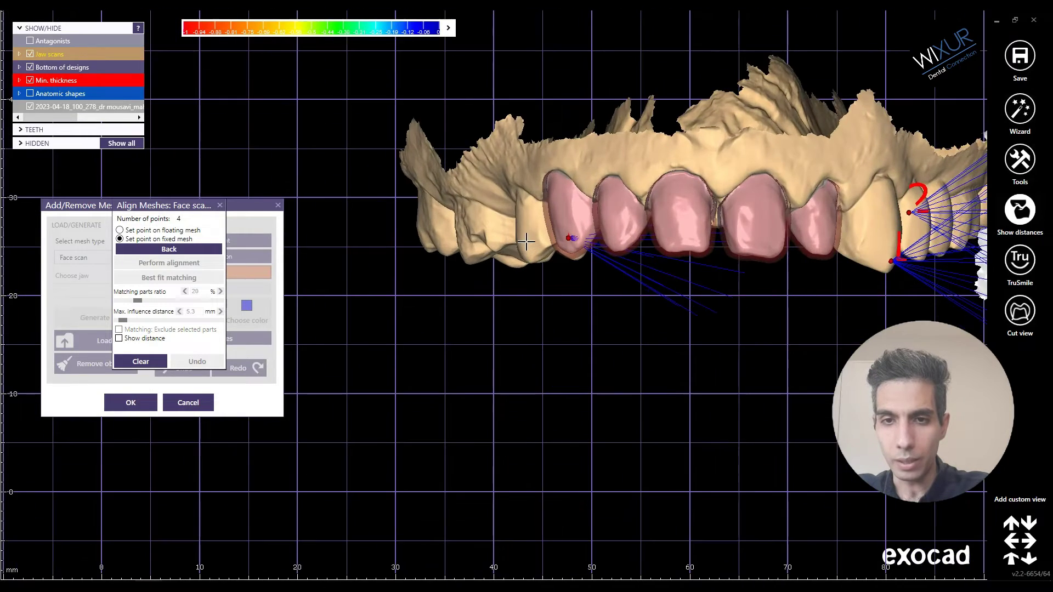
left_click(527, 235)
Perform the point-based alignment of the face scan to the jaw scan and inspect the fit from the front.
scroll(527, 236, "down", 5)
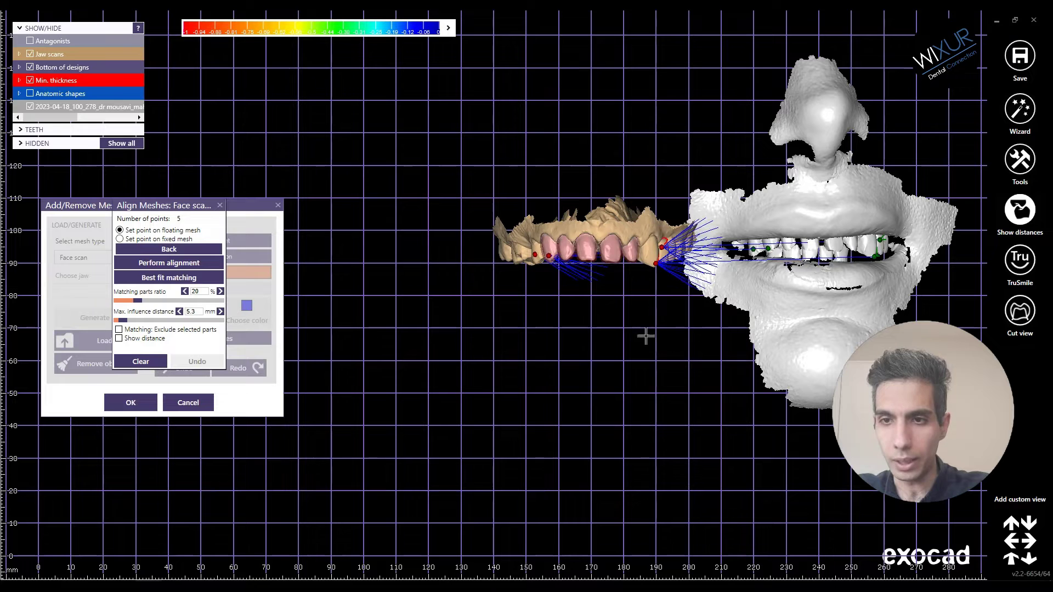
left_click(165, 263)
scroll(520, 228, "down", 3)
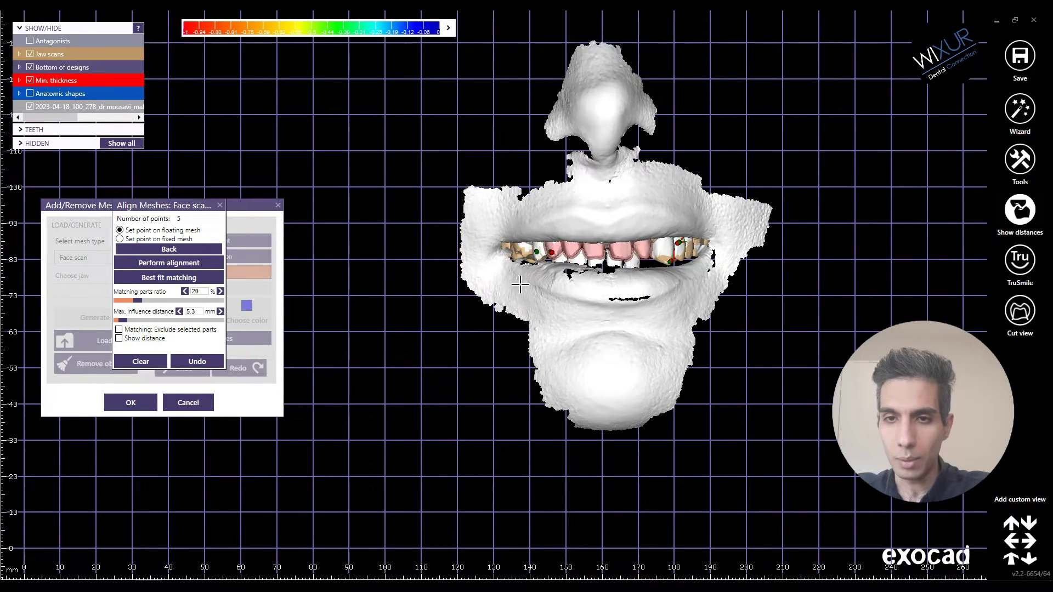
mouse_move(530, 294)
right_mouse_down()
mouse_move(538, 287)
mouse_move(529, 296)
right_mouse_up()
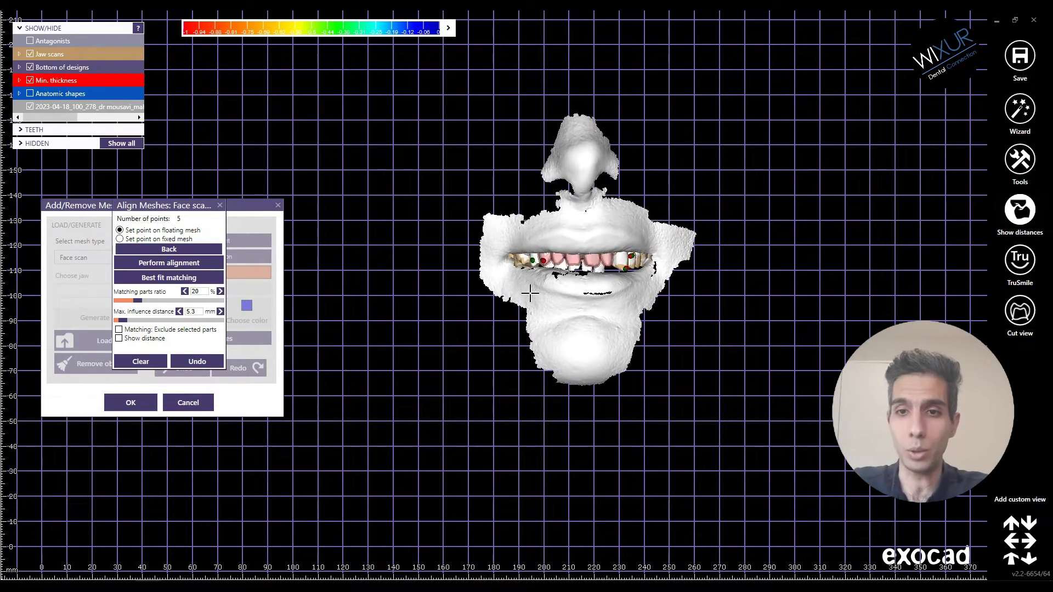
scroll(576, 219, "up", 3)
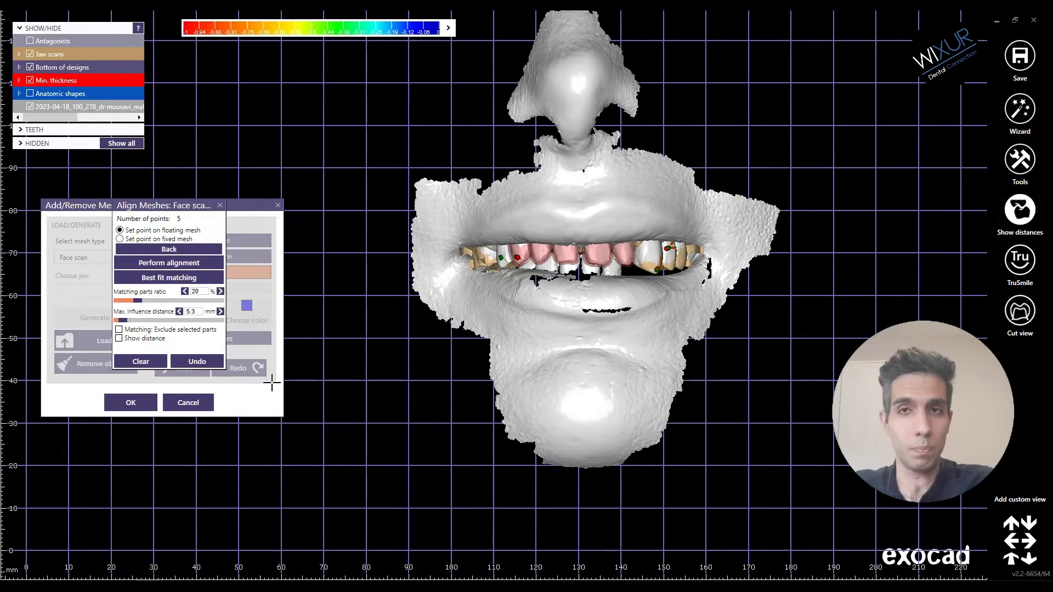
Accept the face scan alignment, check the lips against the prepared teeth, and return to the wizard's Tooth Placement stage.
left_click(130, 402)
scroll(510, 283, "up", 2)
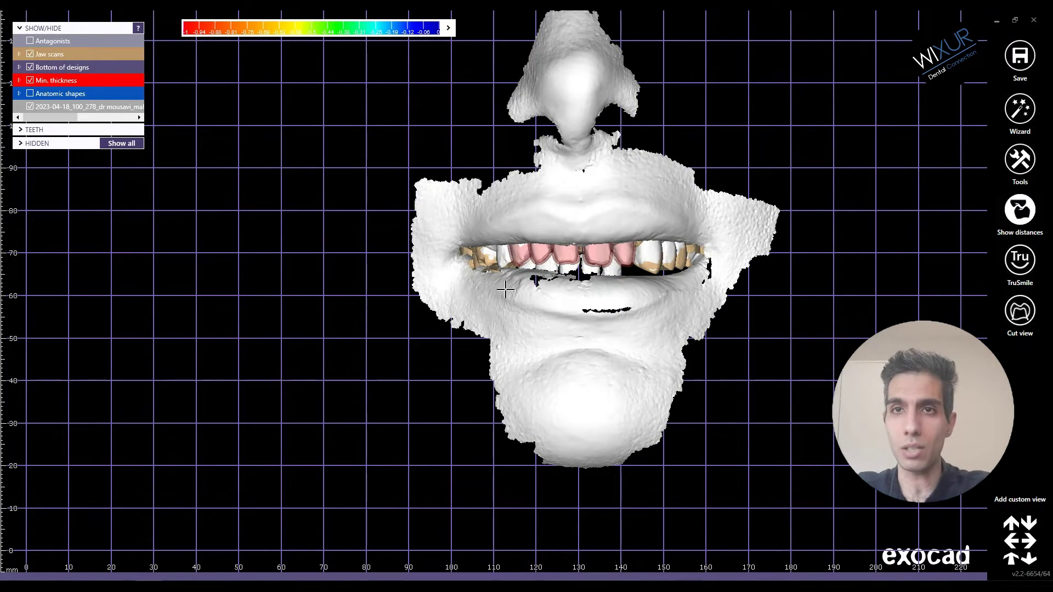
scroll(548, 258, "down", 3)
scroll(573, 245, "up", 4)
scroll(586, 239, "down", 2)
mouse_move(592, 269)
right_mouse_down()
mouse_move(757, 277)
mouse_move(549, 277)
mouse_move(625, 277)
mouse_move(582, 279)
right_mouse_up()
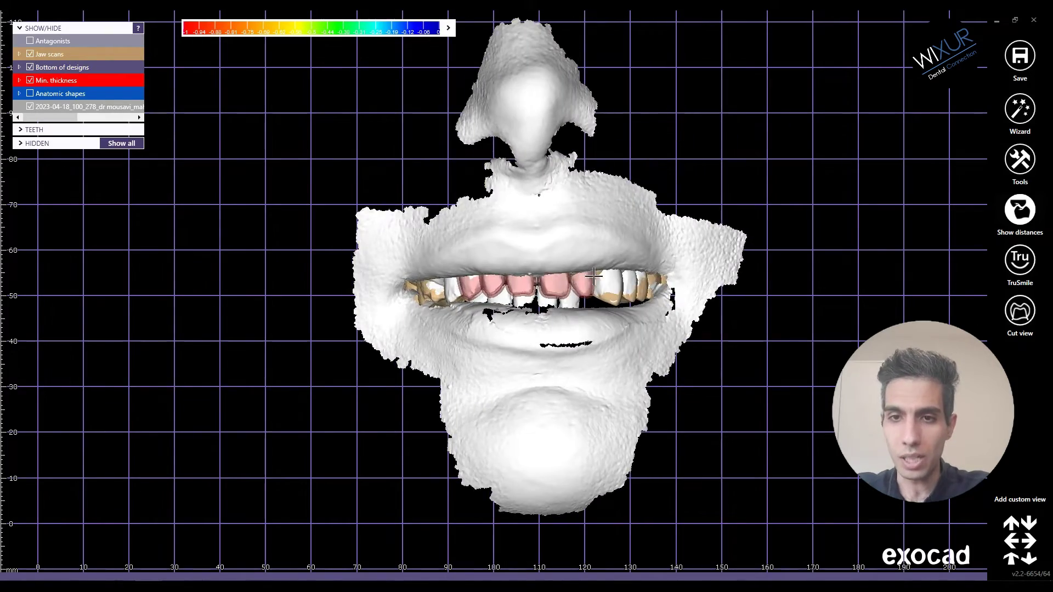
scroll(625, 298, "down", 2)
scroll(592, 297, "up", 3)
right_click_drag(672, 318, 657, 320)
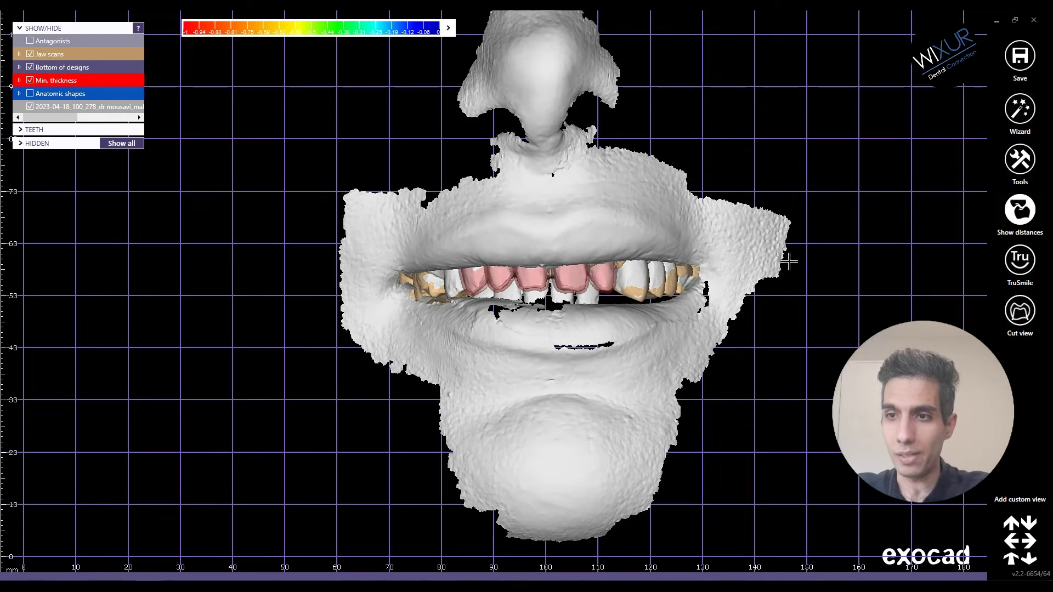
left_click(1020, 109)
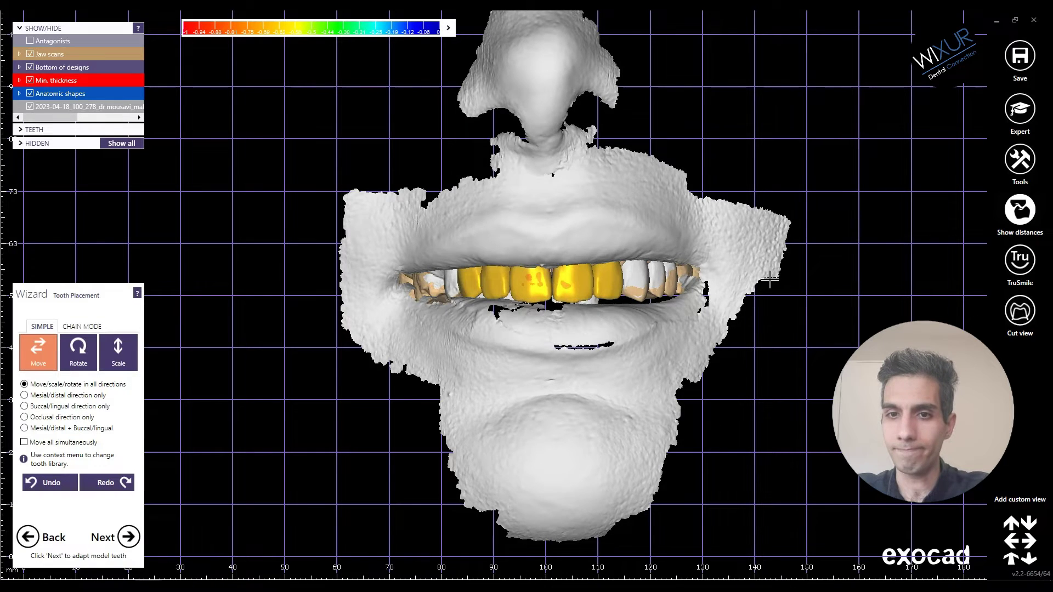
Examine the anterior crowns' length, midline and symmetry against the lips of the face scan from the front.
scroll(564, 321, "up", 1)
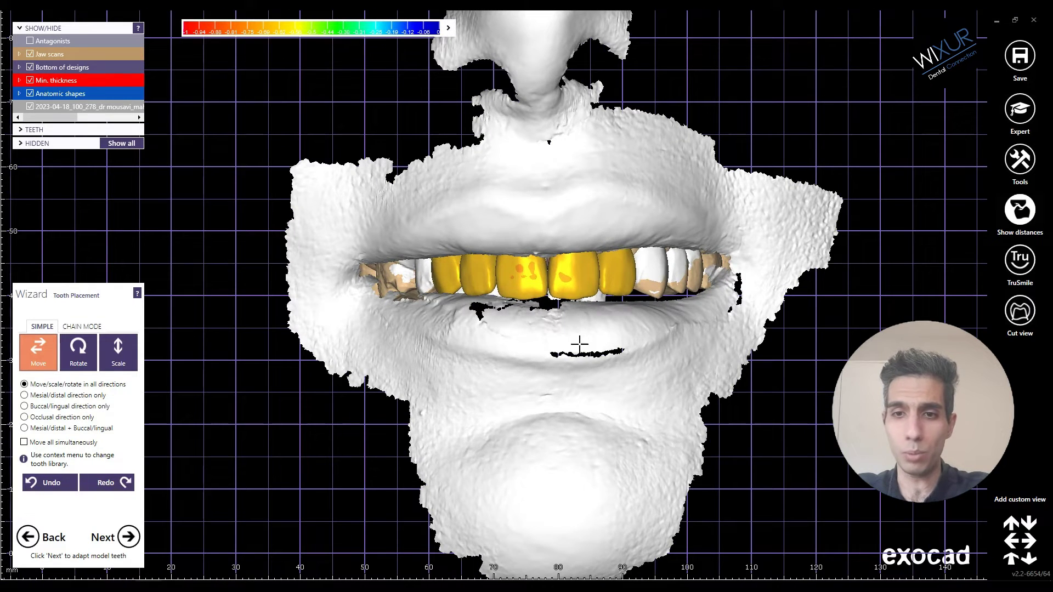
middle_click_drag(576, 349, 586, 334)
scroll(477, 313, "up", 1)
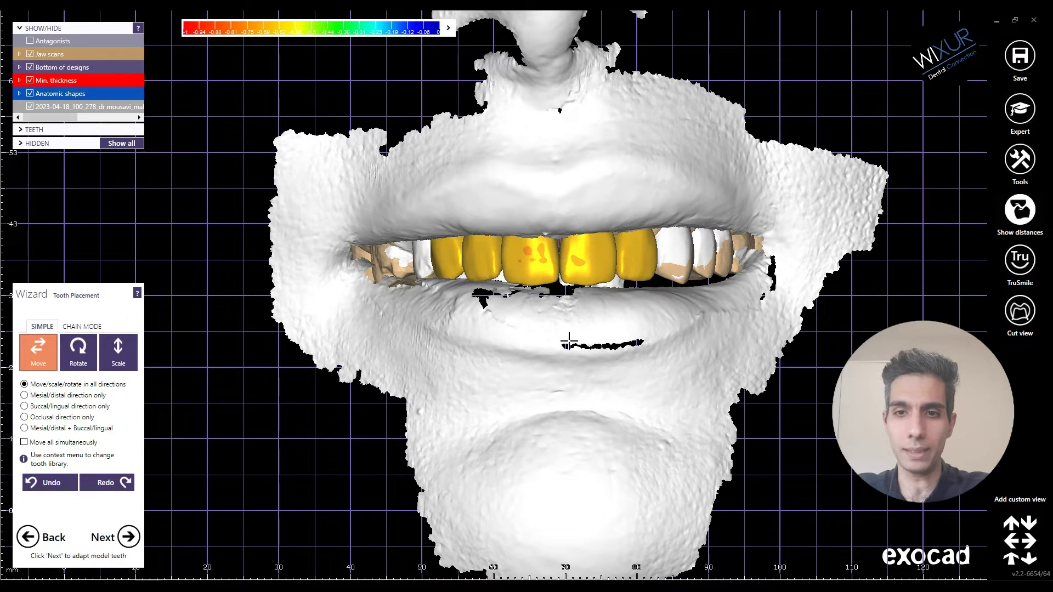
scroll(569, 341, "down", 4)
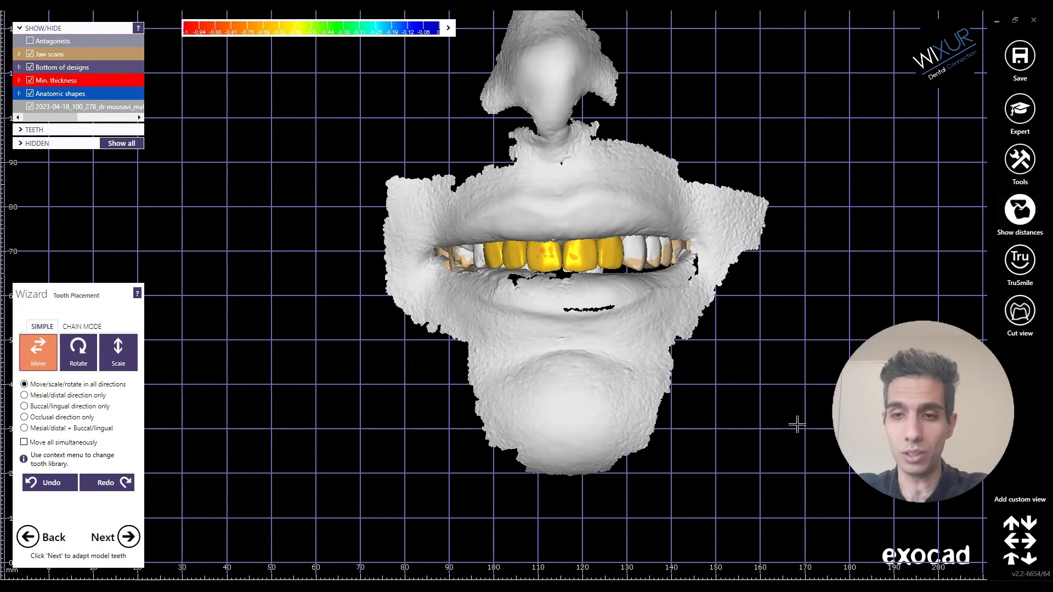
scroll(579, 305, "up", 2)
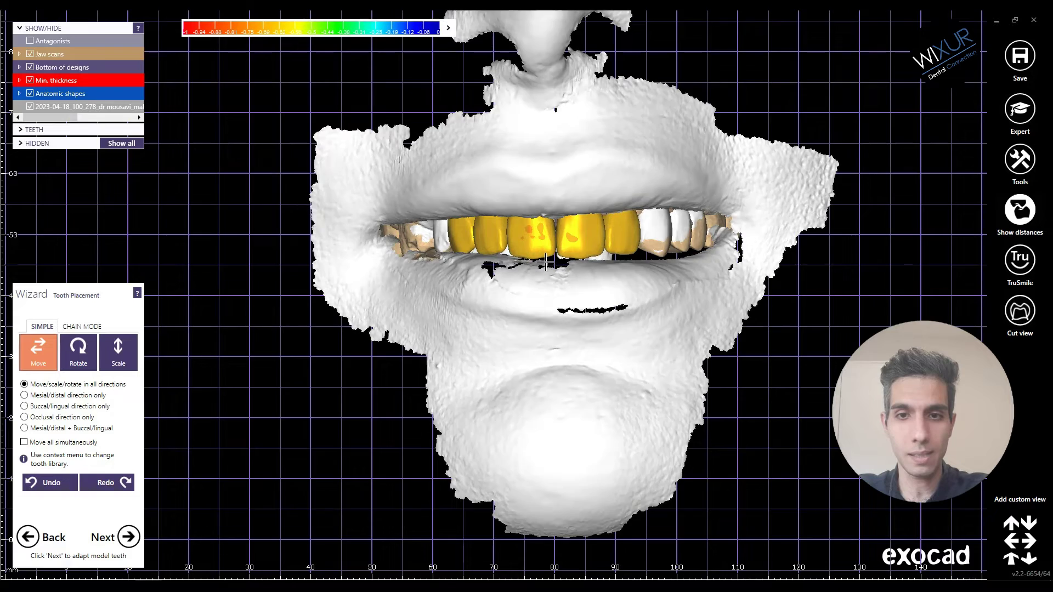
scroll(547, 264, "up", 1)
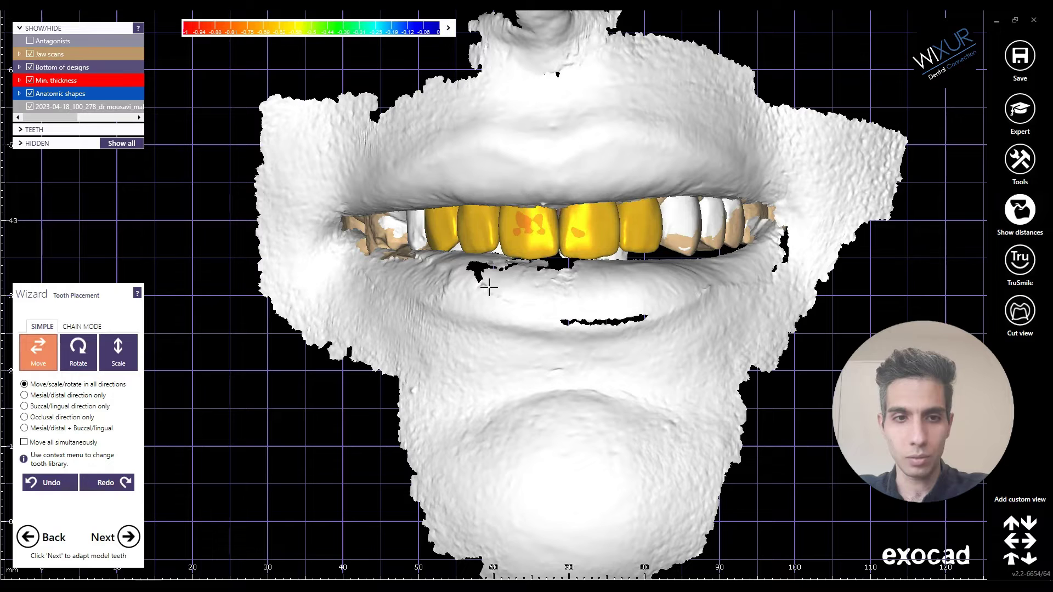
scroll(513, 276, "down", 6)
scroll(530, 277, "up", 5)
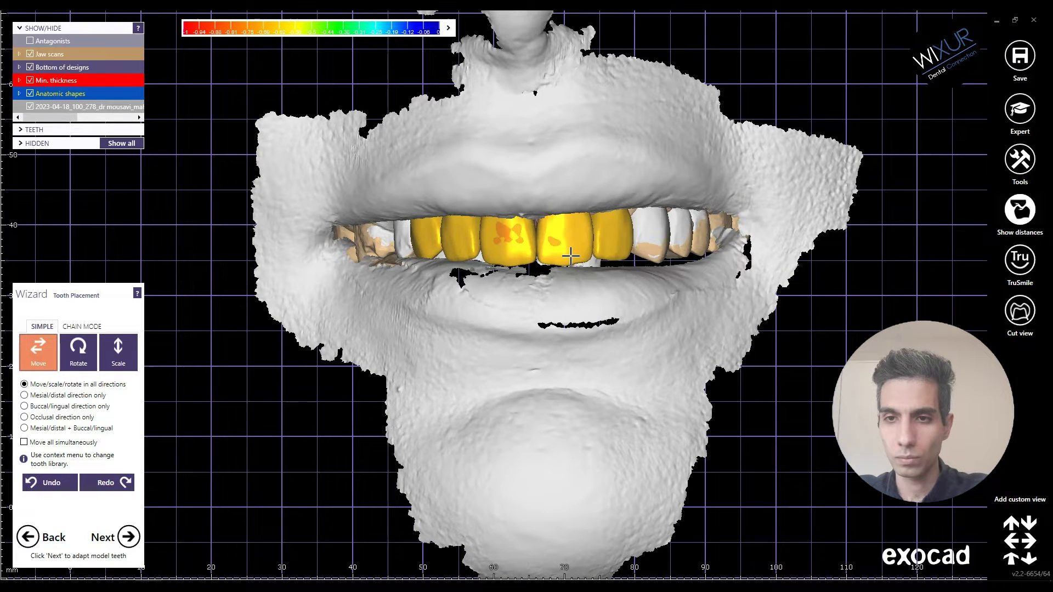
scroll(554, 296, "down", 3)
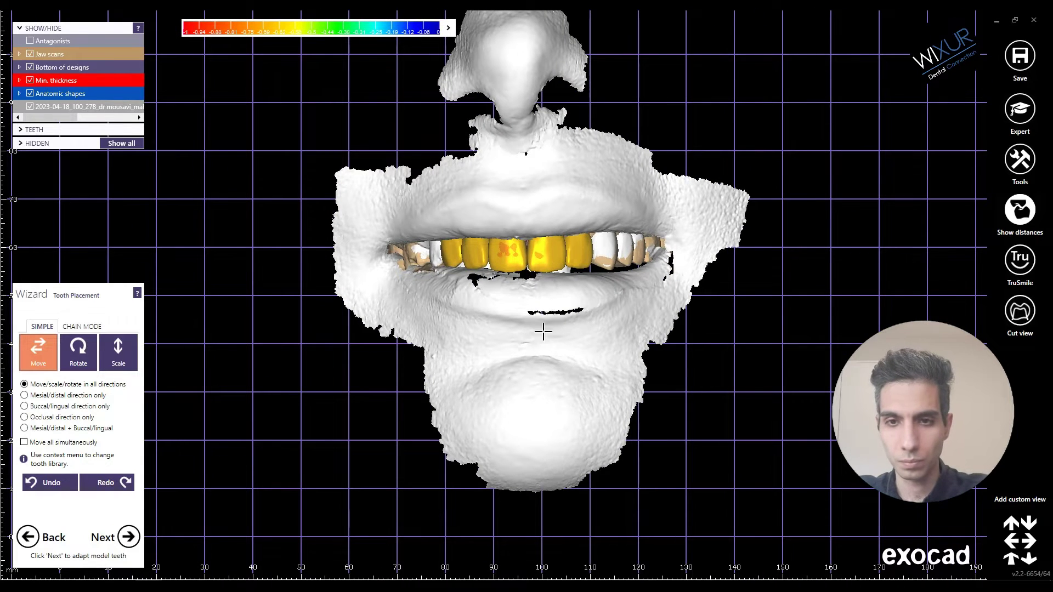
scroll(521, 284, "up", 2)
scroll(521, 283, "down", 2)
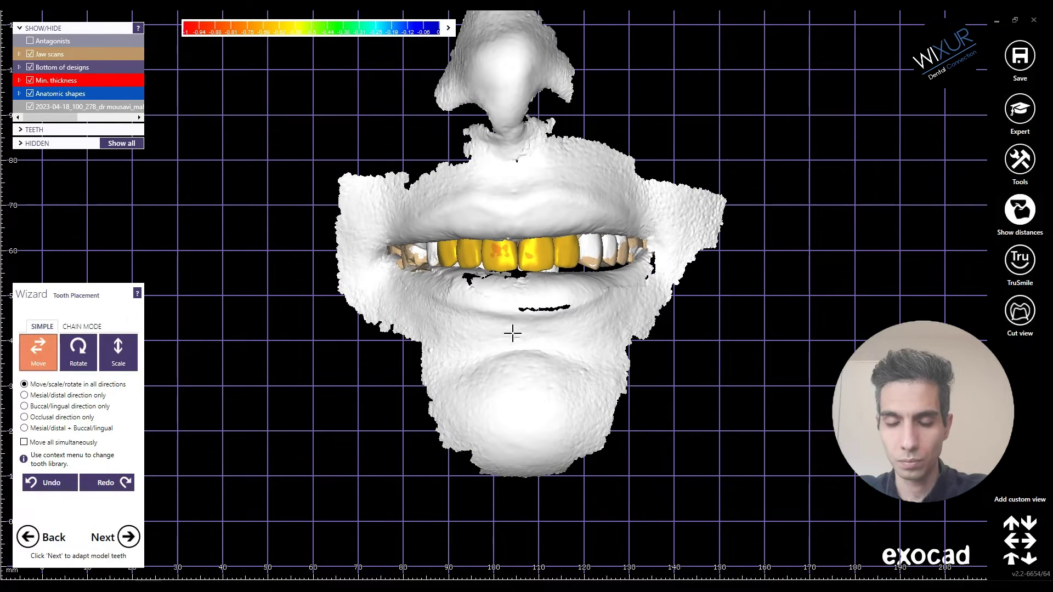
right_click_drag(520, 331, 522, 330)
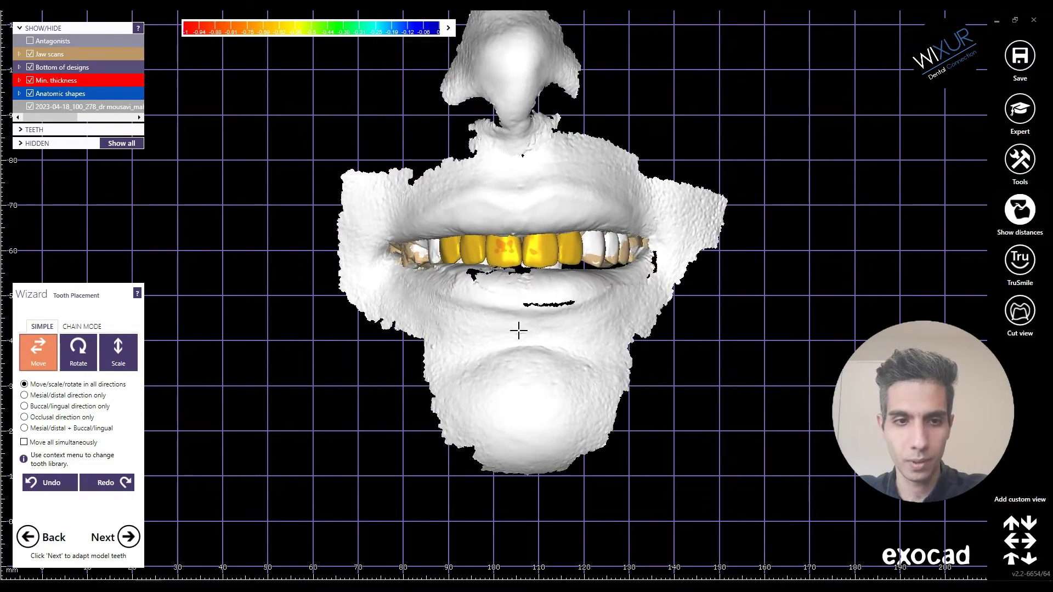
scroll(520, 301, "up", 2)
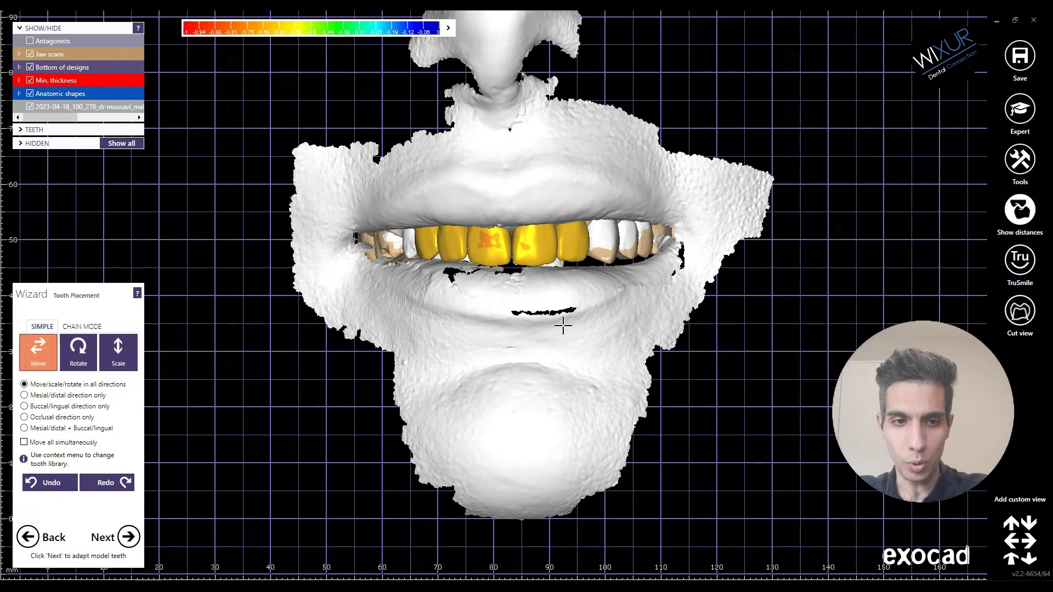
right_click_drag(563, 325, 575, 341)
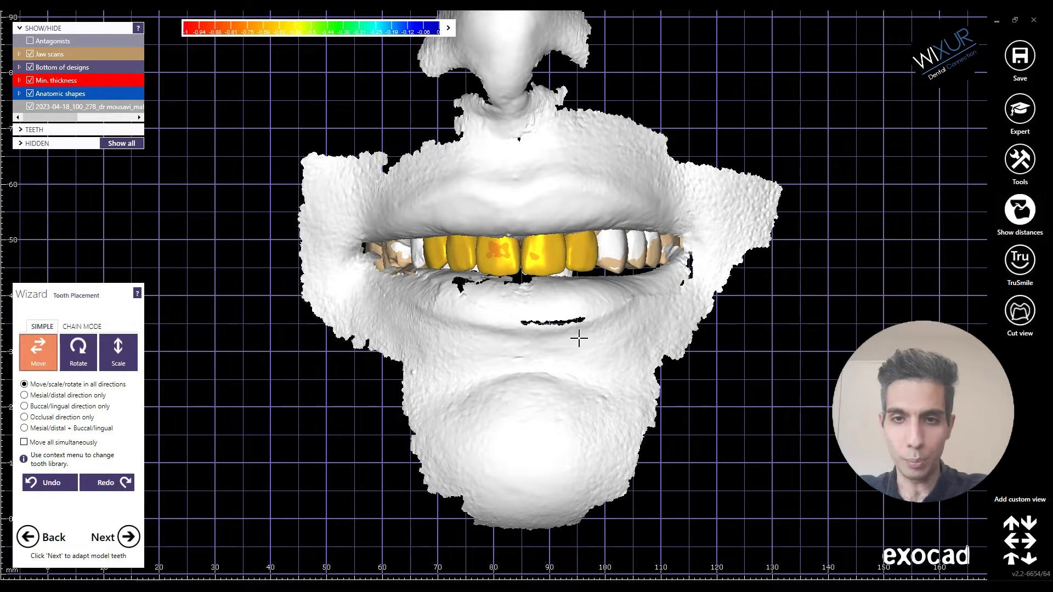
scroll(576, 340, "down", 3)
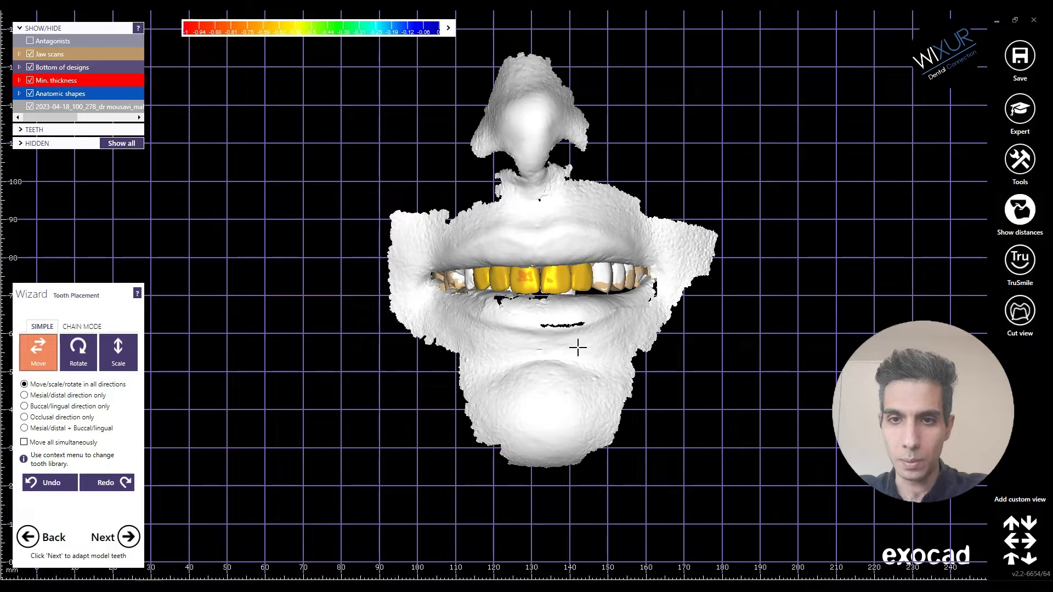
Hide the face scan and advance the wizard from Tooth Placement to Free-Forming.
left_click(30, 107)
right_click_drag(425, 362, 425, 363)
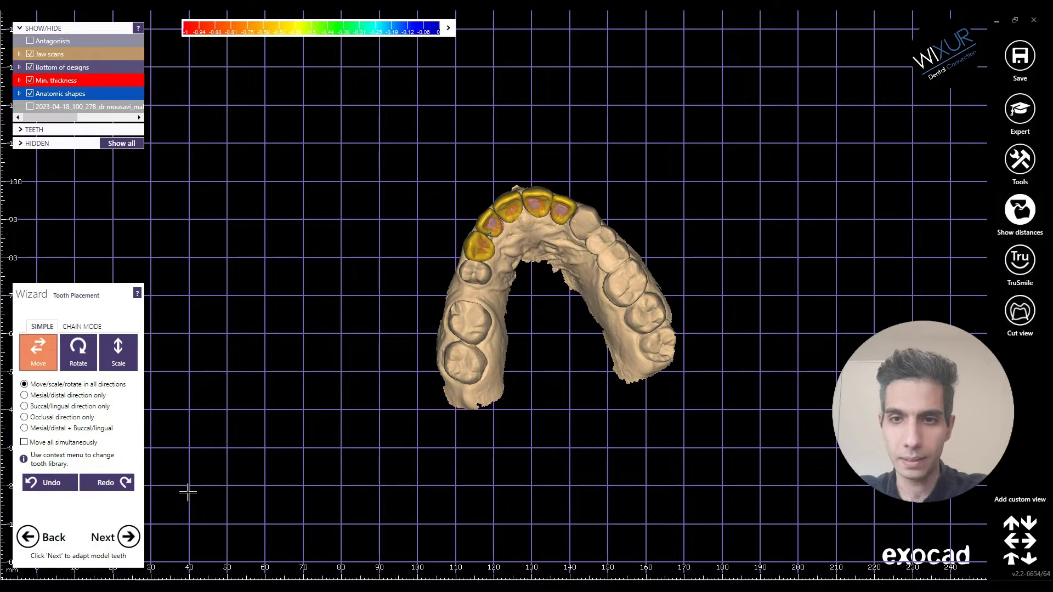
left_click(128, 537)
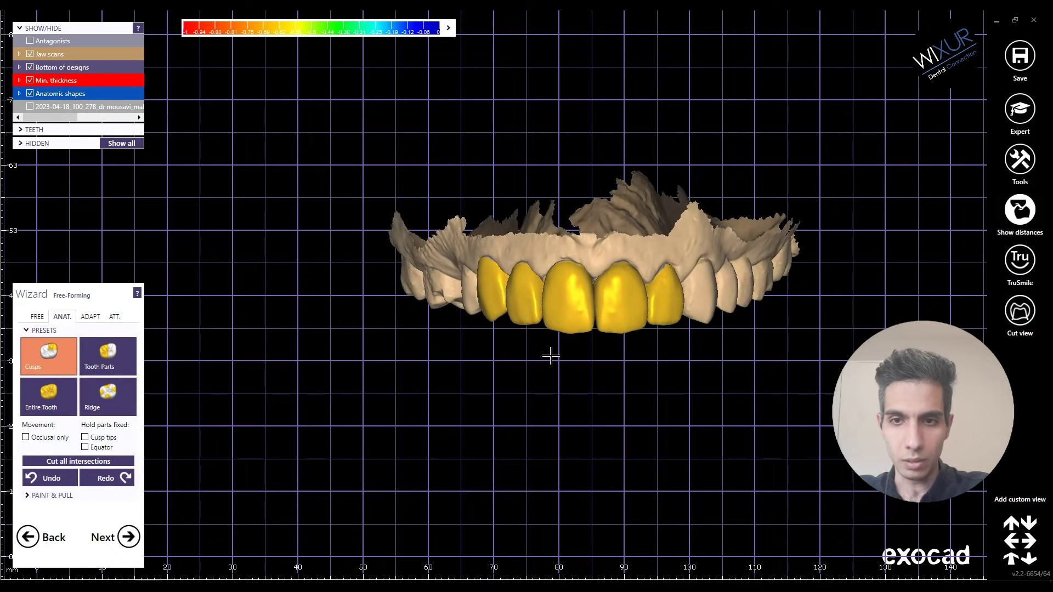
Smooth the labial surfaces of the anterior crowns with the free-forming Smooth/Flatten brush.
left_click(39, 317)
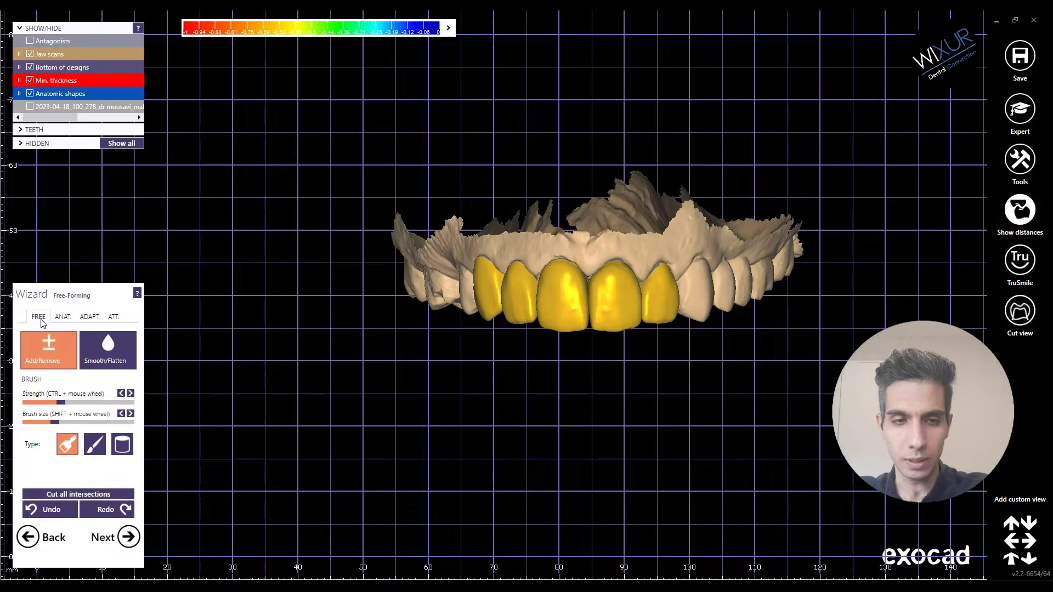
scroll(548, 282, "up", 5)
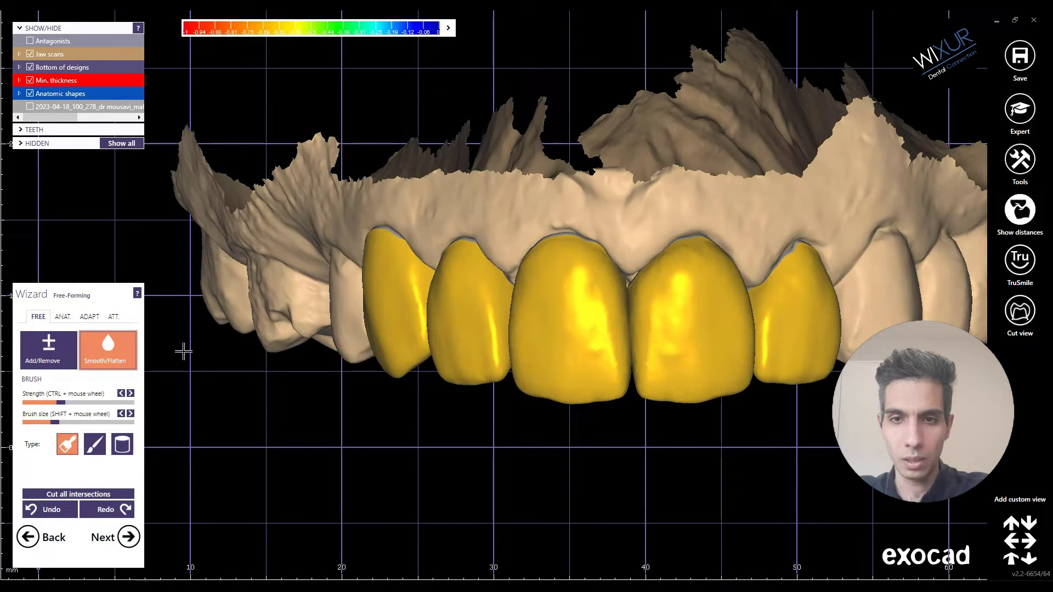
left_click(121, 351)
scroll(562, 280, "up", 2)
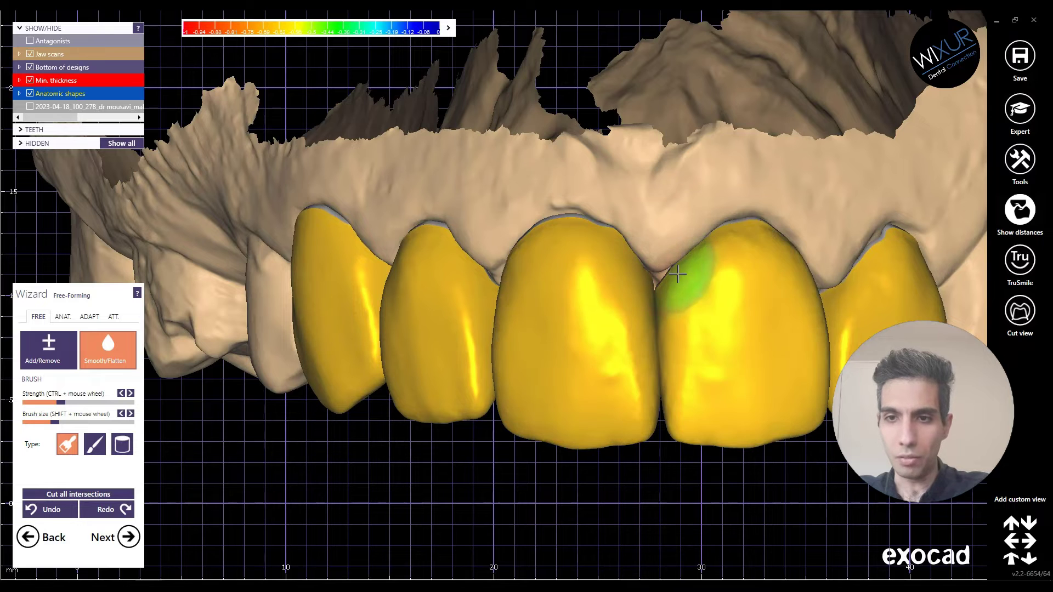
mouse_move(791, 341)
middle_mouse_down()
mouse_move(644, 307)
mouse_move(592, 263)
middle_mouse_up()
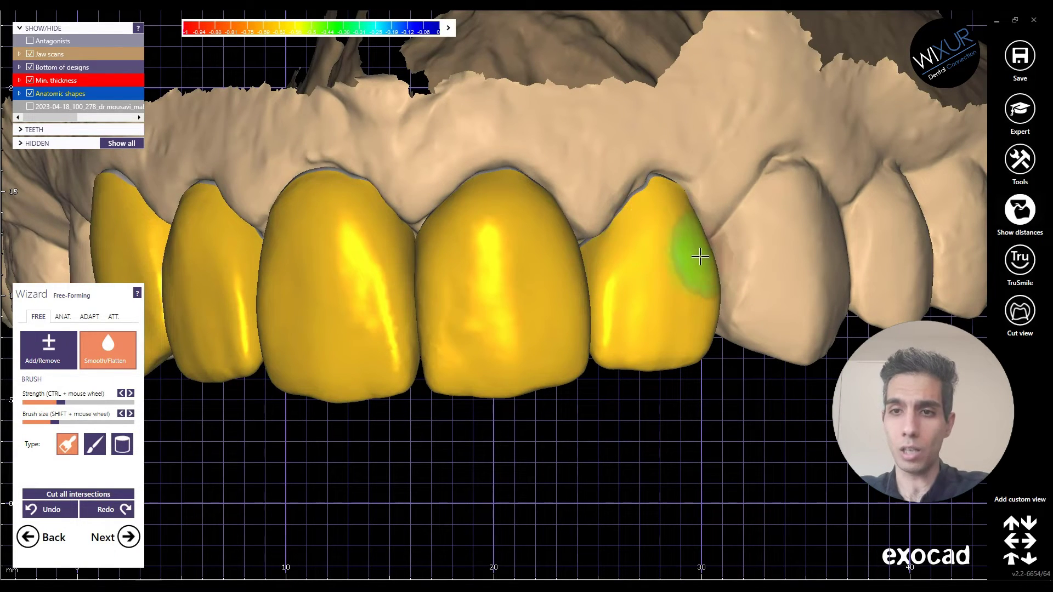
scroll(666, 298, "down", 5)
scroll(576, 259, "up", 6)
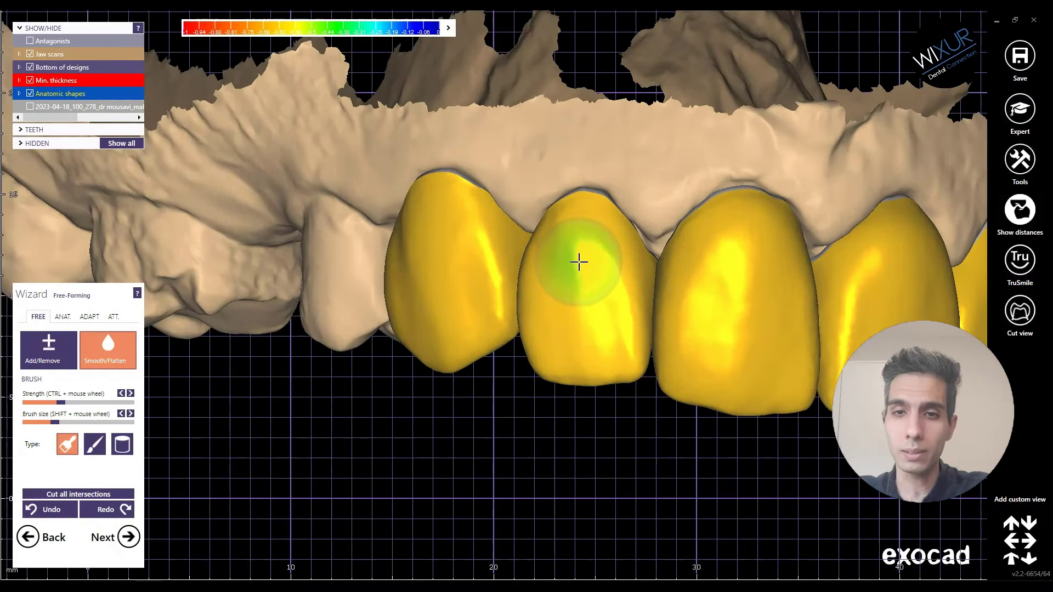
scroll(496, 282, "down", 3)
scroll(531, 275, "up", 5)
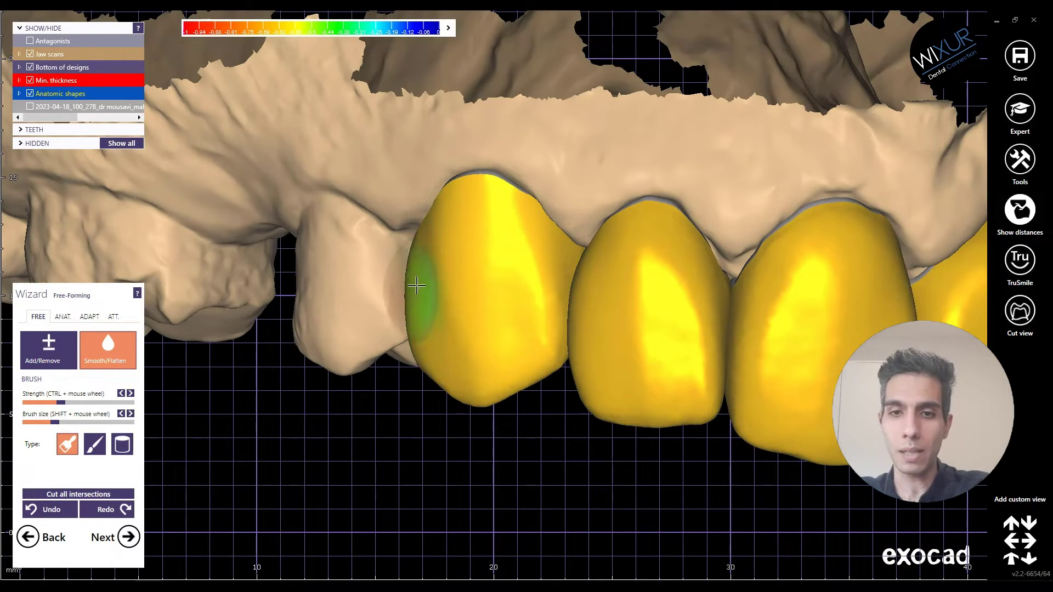
scroll(471, 384, "down", 4)
Smooth the palatal surface of the canine 3/ crown around its minimum-thickness spot.
right_click_drag(462, 386, 496, 282)
scroll(366, 218, "up", 5)
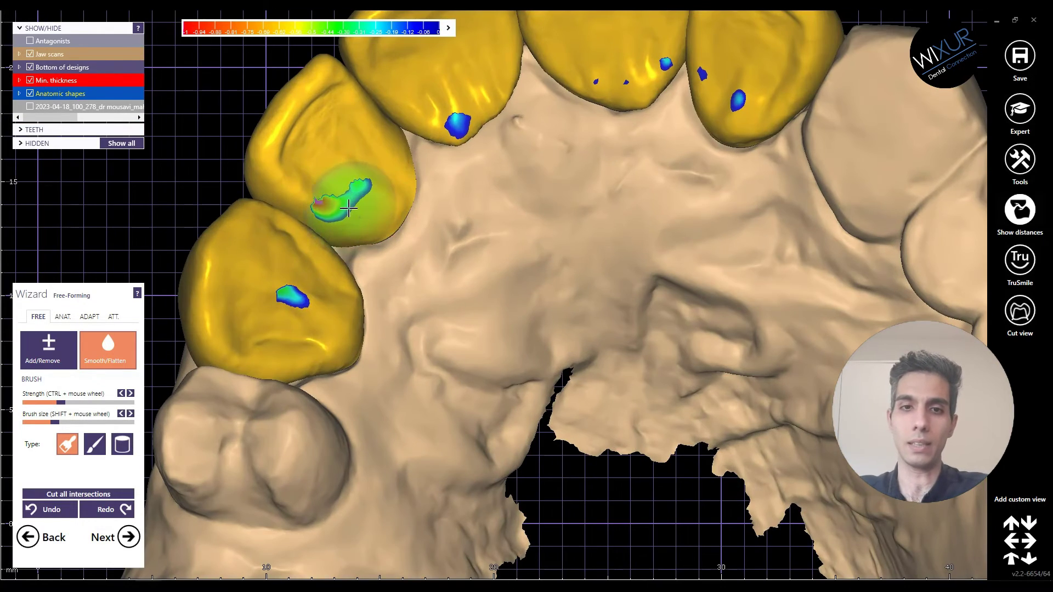
left_click_drag(312, 301, 306, 258)
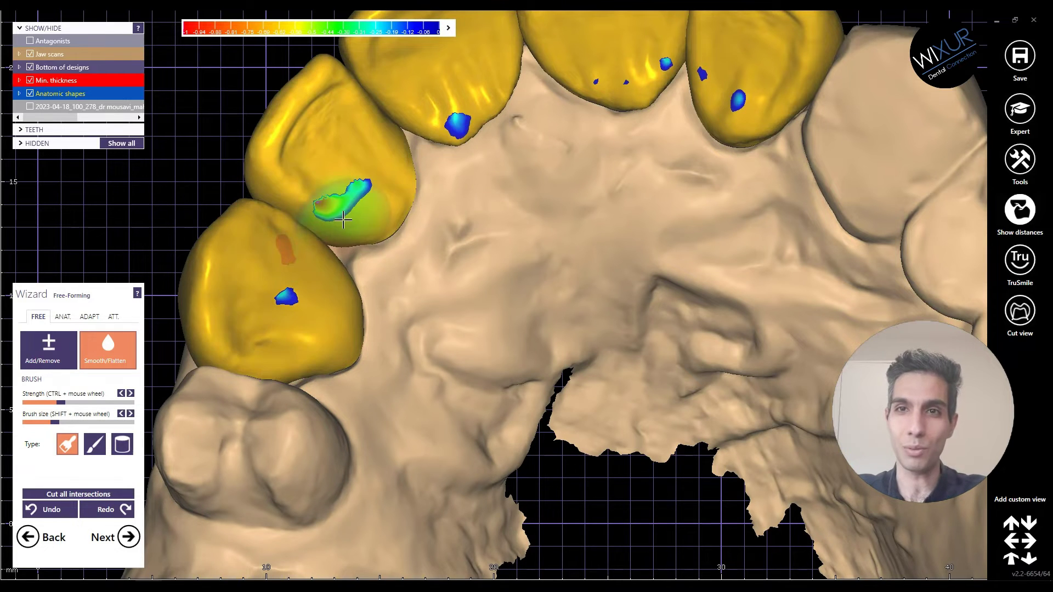
Smooth the palatal surfaces of crowns 1/, \1 and \2 to even out the ridges near the gingival margin.
scroll(394, 181, "down", 5)
middle_click_drag(461, 235, 463, 287)
scroll(445, 229, "up", 5)
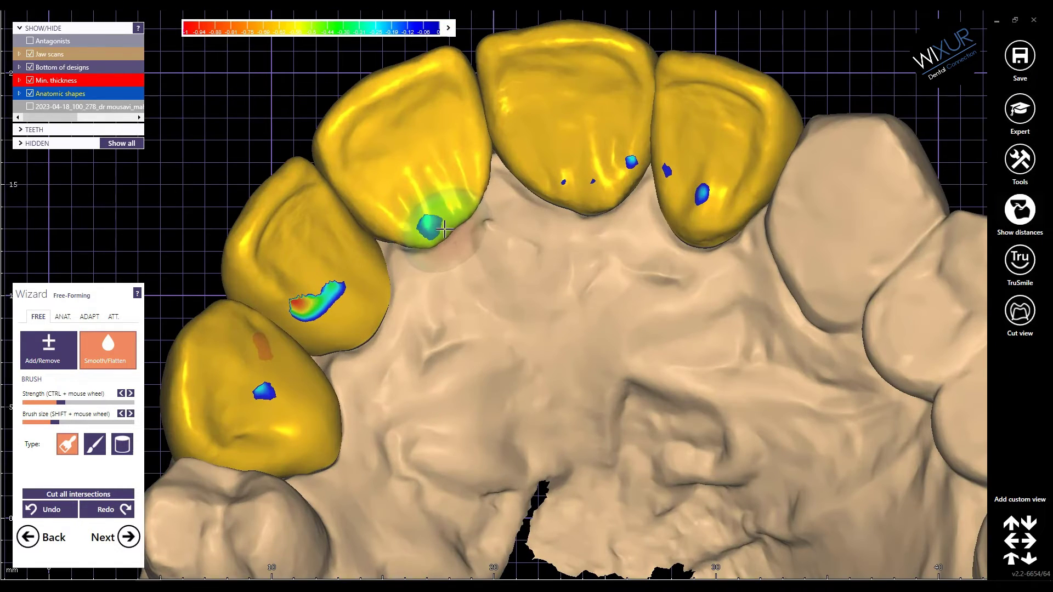
mouse_move(437, 228)
left_mouse_down()
mouse_move(470, 175)
mouse_move(493, 168)
mouse_move(614, 194)
mouse_move(610, 186)
left_mouse_up()
middle_click_drag(596, 194, 494, 224)
mouse_move(606, 233)
left_mouse_down()
mouse_move(597, 253)
mouse_move(628, 243)
mouse_move(561, 211)
left_mouse_up()
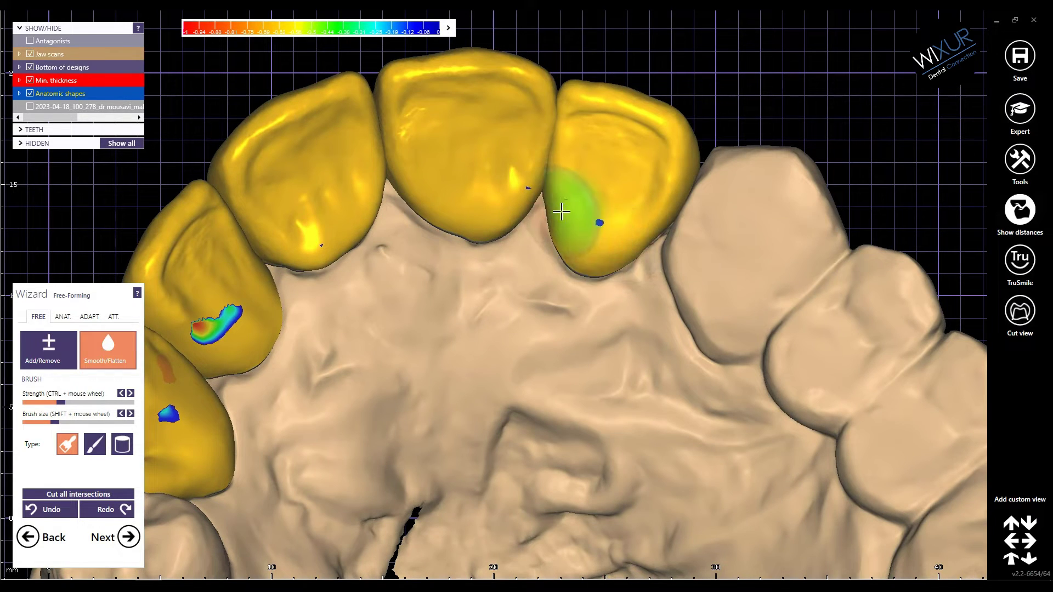
scroll(560, 221, "down", 4)
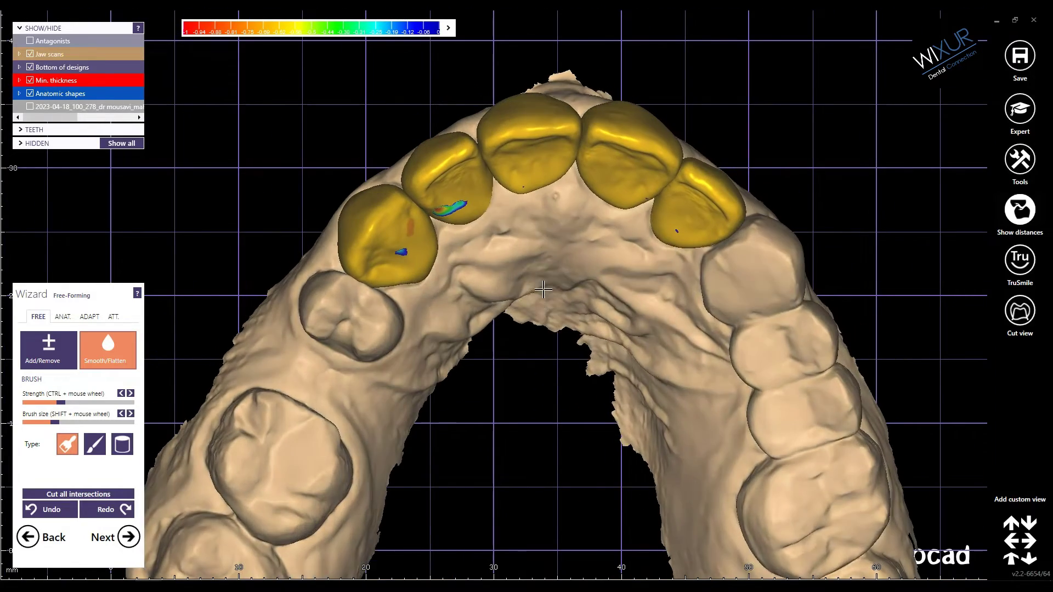
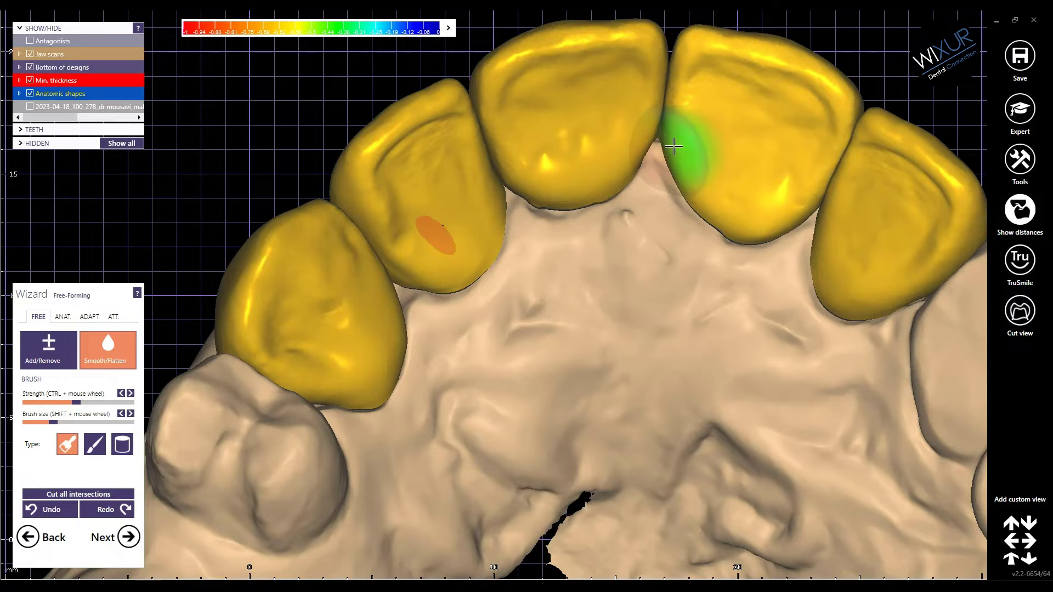
Smooth the palatal edges of crowns \1 and \2 toward the gingival margin.
mouse_move(691, 184)
left_mouse_down()
mouse_move(757, 225)
mouse_move(797, 213)
left_mouse_up()
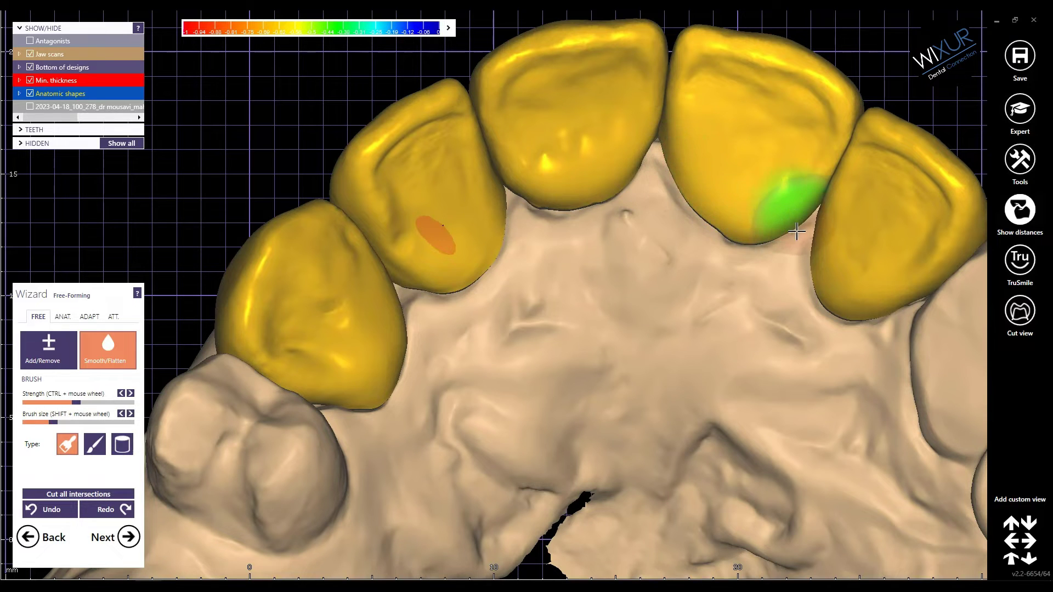
middle_click_drag(792, 267, 660, 252)
mouse_move(685, 237)
left_mouse_down()
mouse_move(698, 186)
mouse_move(699, 252)
mouse_move(762, 283)
left_mouse_up()
Smooth the palatal and distal margin of the canine 3/ crown beside the premolar, and check all crowns from the front.
scroll(684, 281, "down", 5)
scroll(483, 305, "up", 3)
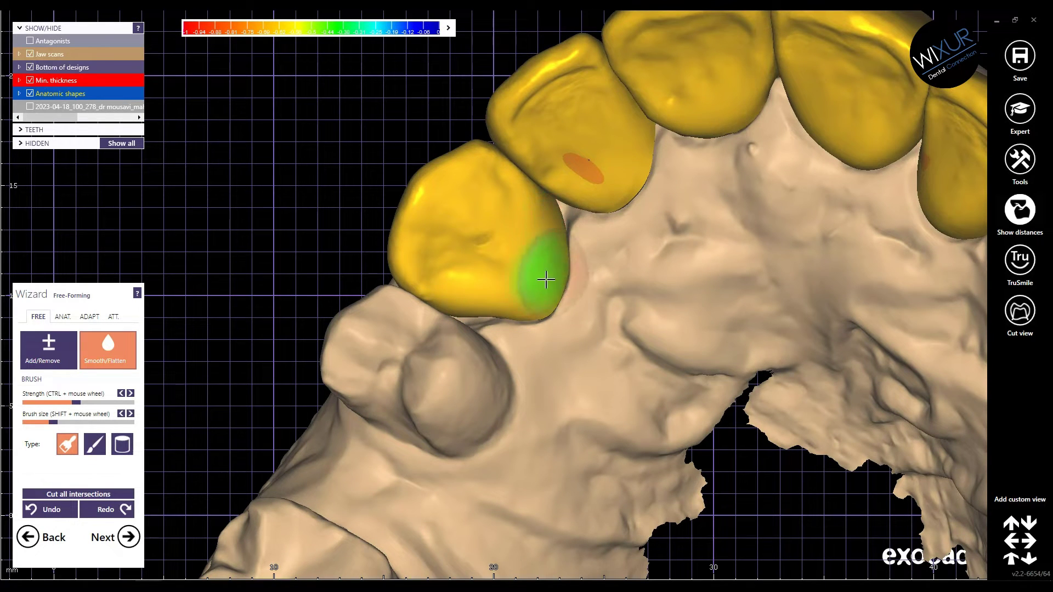
scroll(548, 274, "down", 3)
scroll(509, 285, "up", 3)
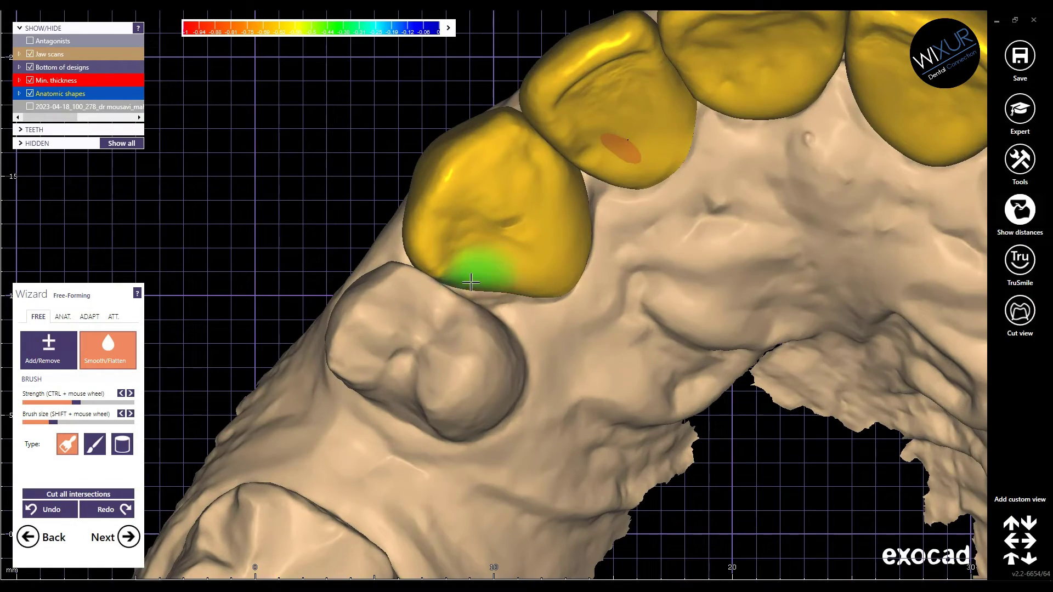
scroll(538, 306, "down", 5)
right_click_drag(560, 336, 538, 251)
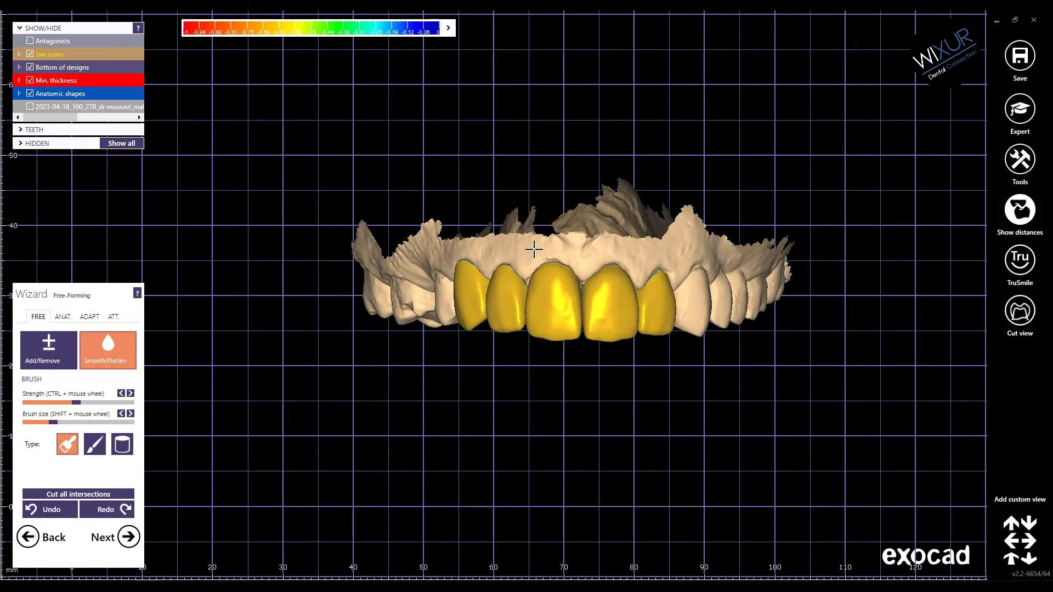
scroll(557, 287, "up", 4)
scroll(557, 288, "up", 2)
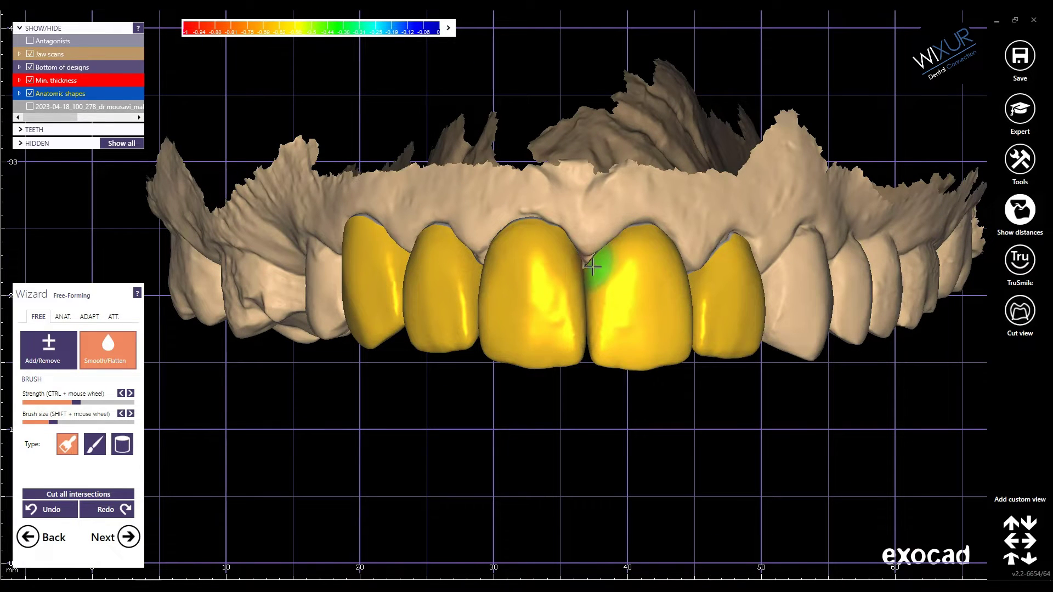
Check the crowns from the front, finish free-forming, and proceed to shrinking with no gingiva design.
scroll(582, 279, "down", 2)
scroll(582, 286, "up", 6)
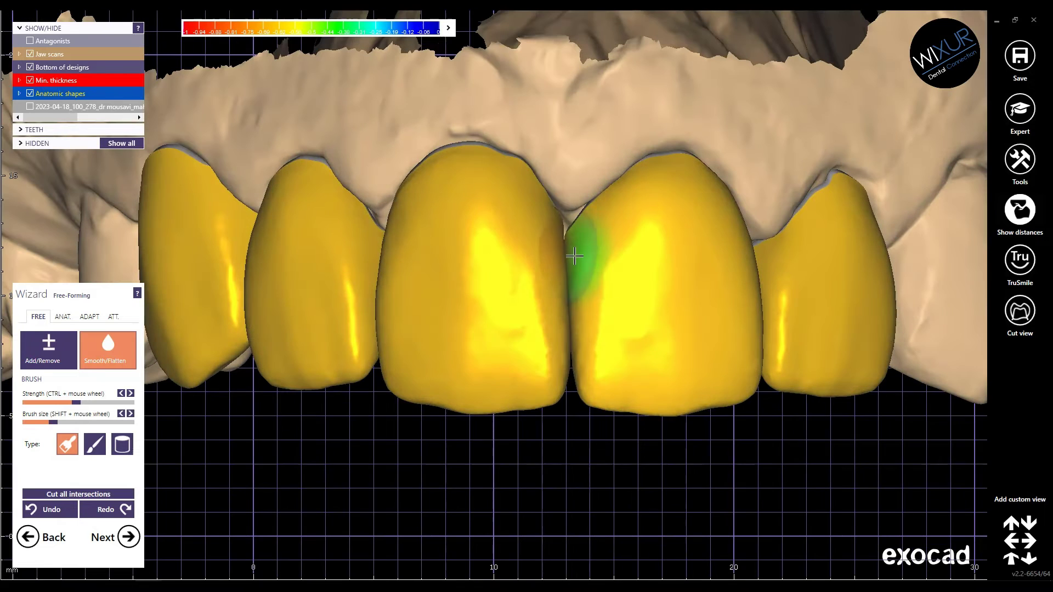
scroll(565, 308, "down", 6)
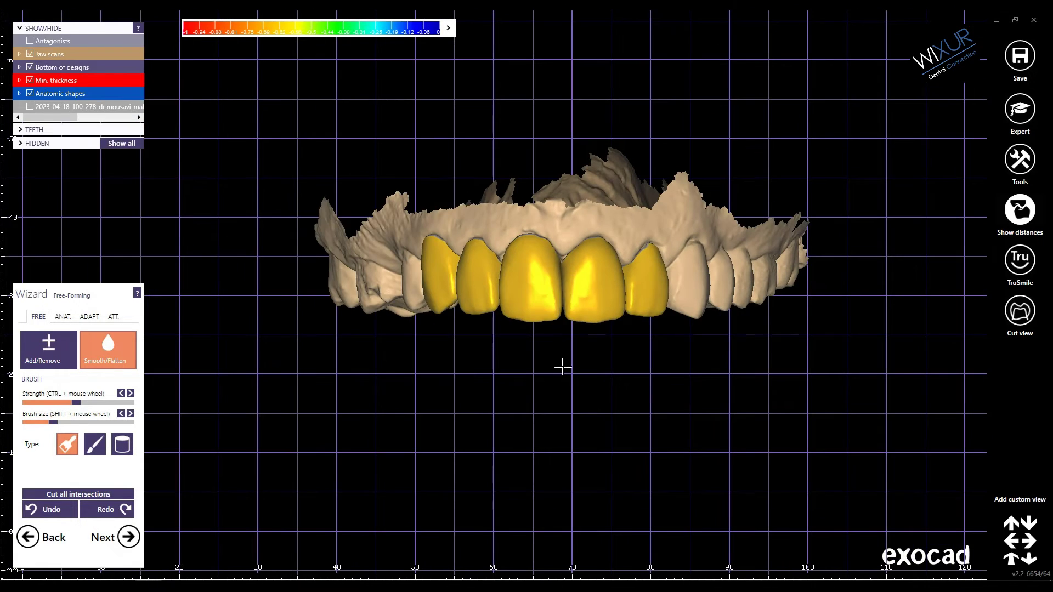
middle_click_drag(558, 367, 538, 367)
right_click_drag(538, 366, 539, 366)
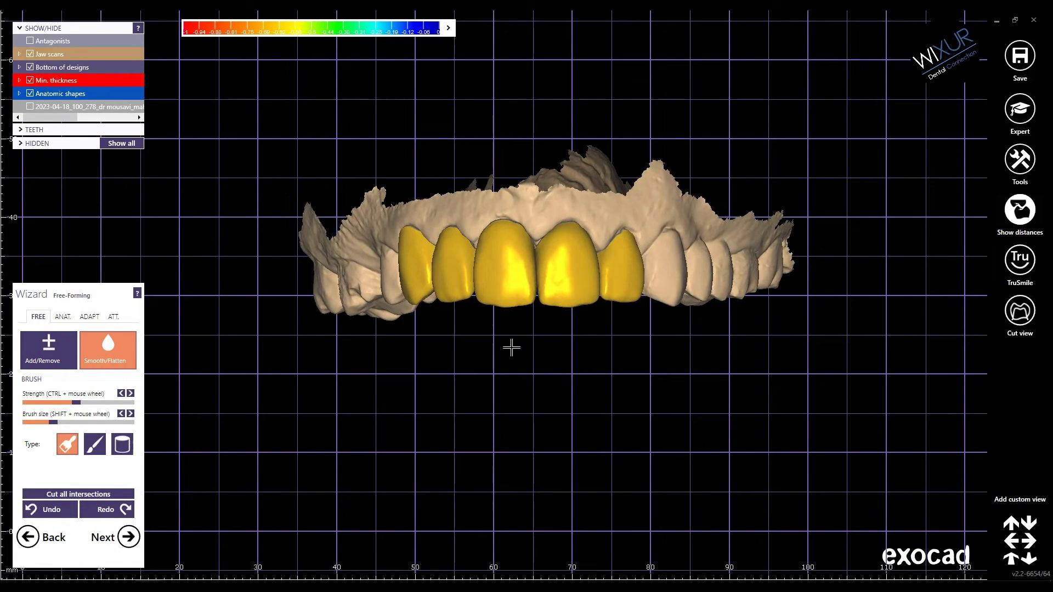
left_click(127, 539)
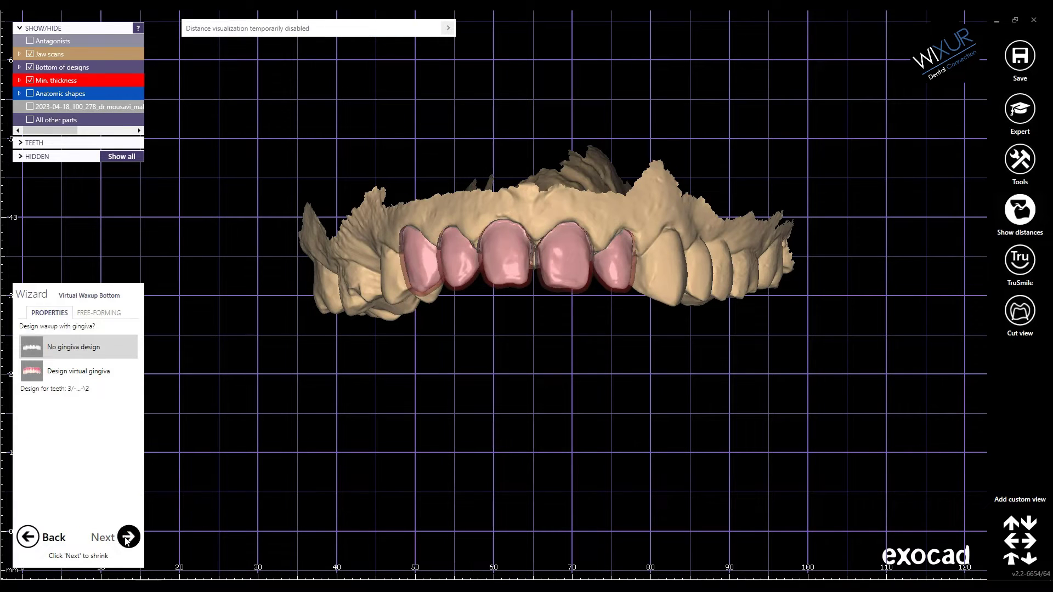
left_click(127, 537)
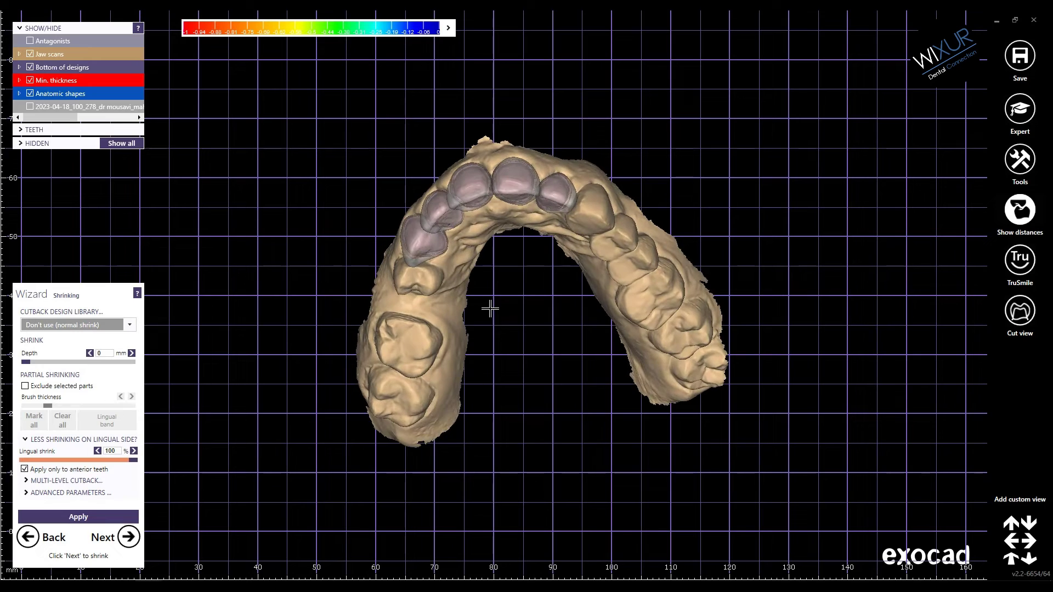
Enable exclusion of selected parts, show the anatomic shapes opaque, and set the shrink depth to 0.79 mm.
middle_click_drag(490, 309, 518, 380)
right_click_drag(518, 379, 518, 381)
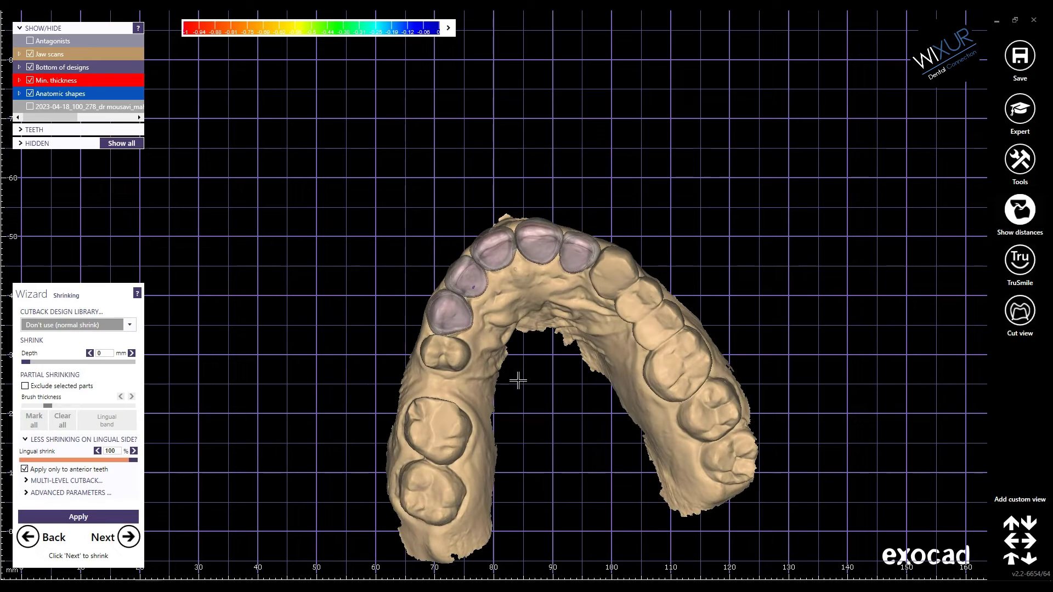
left_click(25, 386)
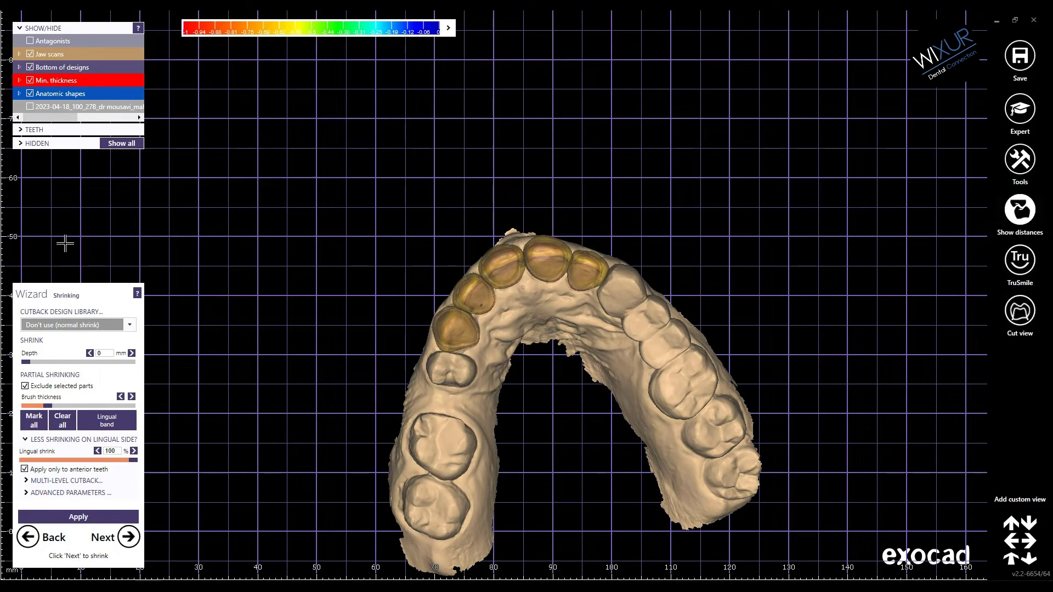
left_click(61, 96)
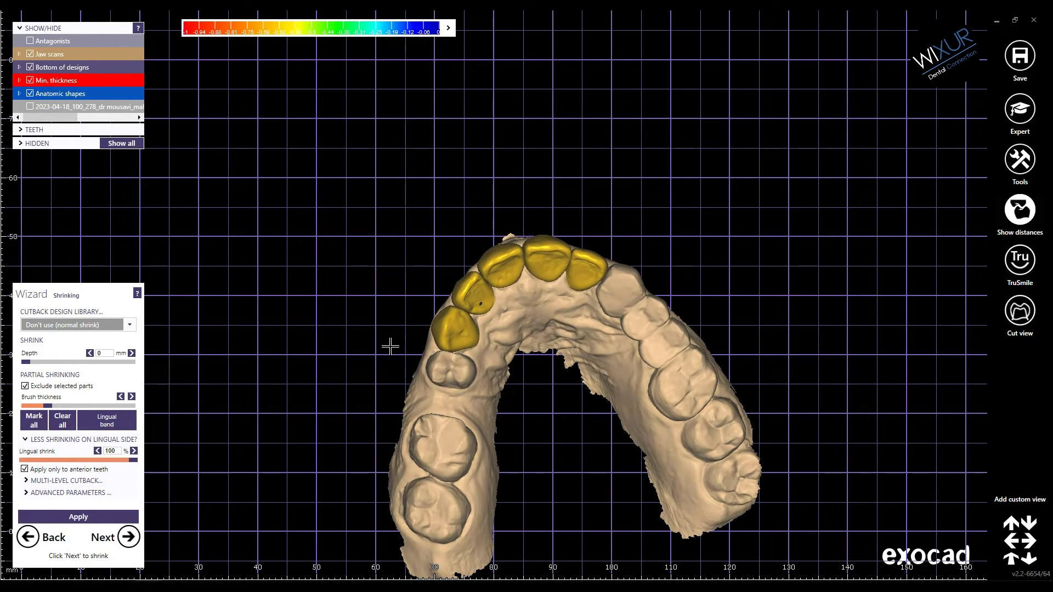
left_click_drag(57, 362, 53, 363)
Mark the palatal surface of the canine 3/ crown as excluded from shrinking, using maximum brush thickness with the jaw scans hidden.
scroll(582, 444, "up", 5)
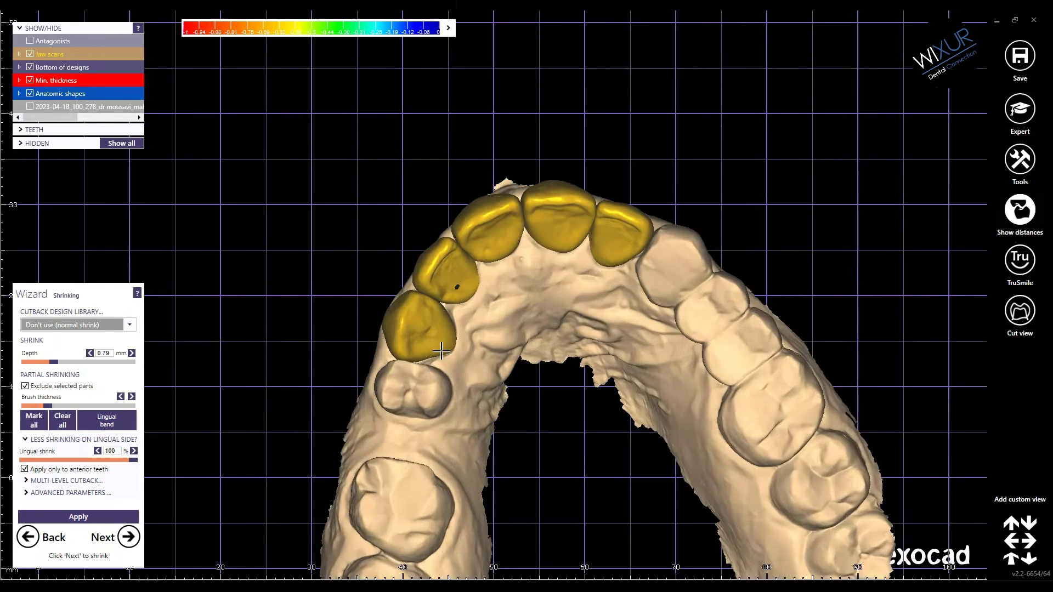
scroll(429, 341, "up", 3)
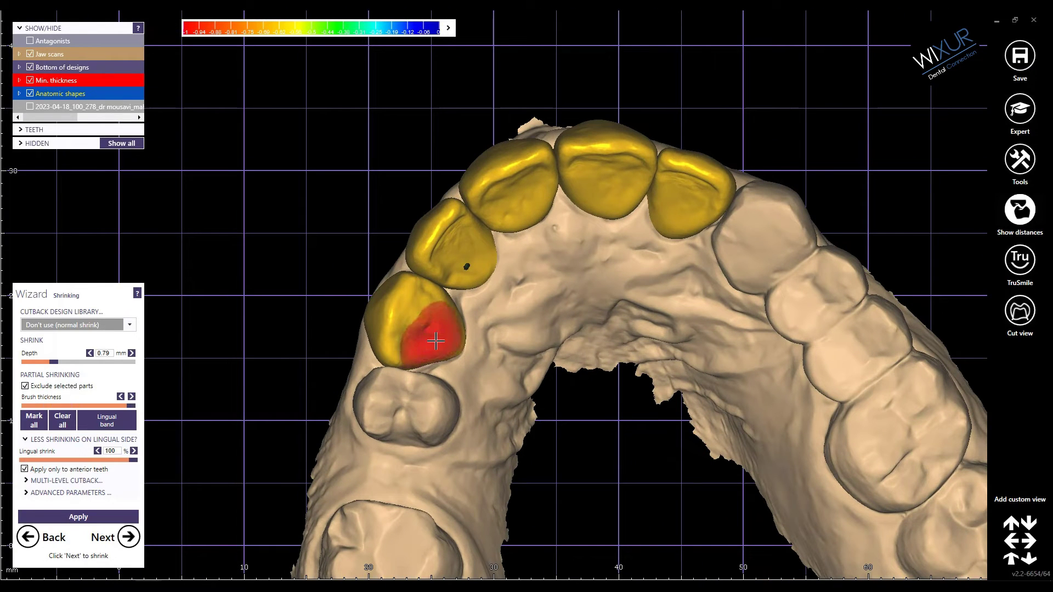
left_click_drag(444, 329, 440, 311)
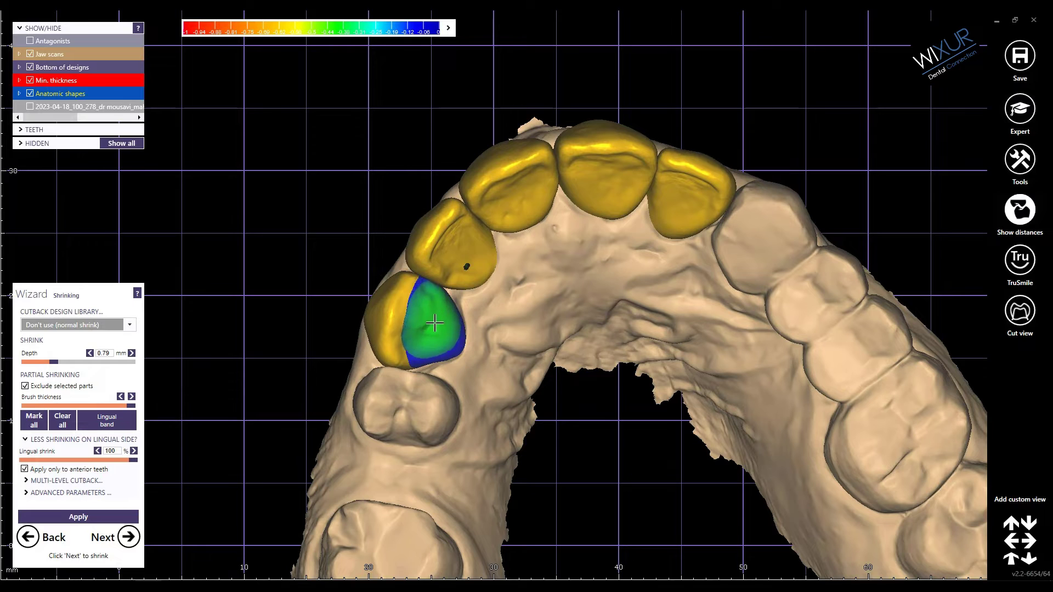
left_click_drag(428, 352, 435, 318)
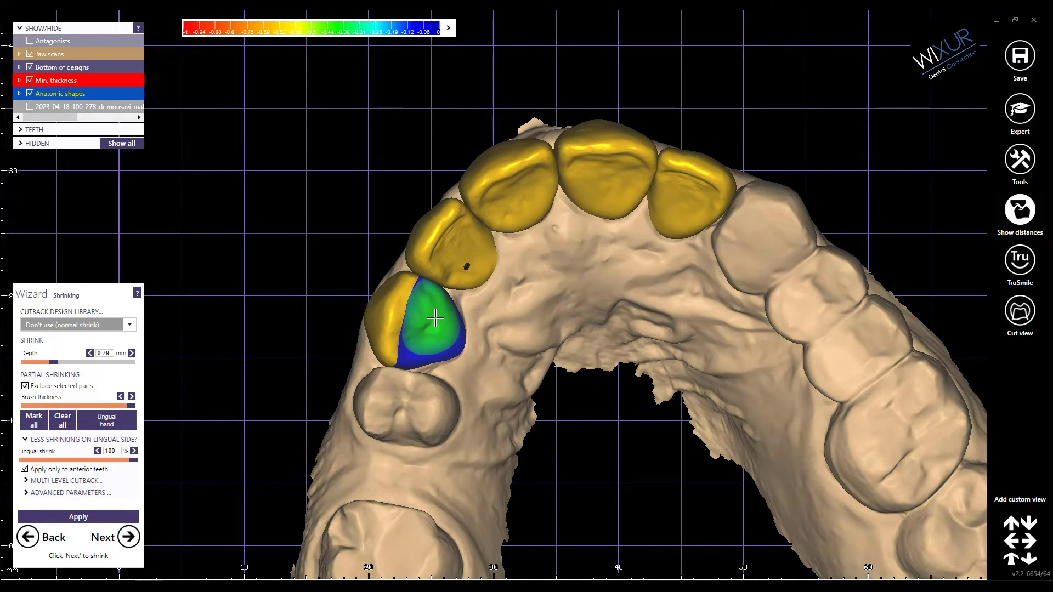
key("j")
mouse_move(446, 329)
right_mouse_down()
mouse_move(456, 324)
mouse_move(451, 339)
right_mouse_up()
left_click_drag(430, 366, 424, 385)
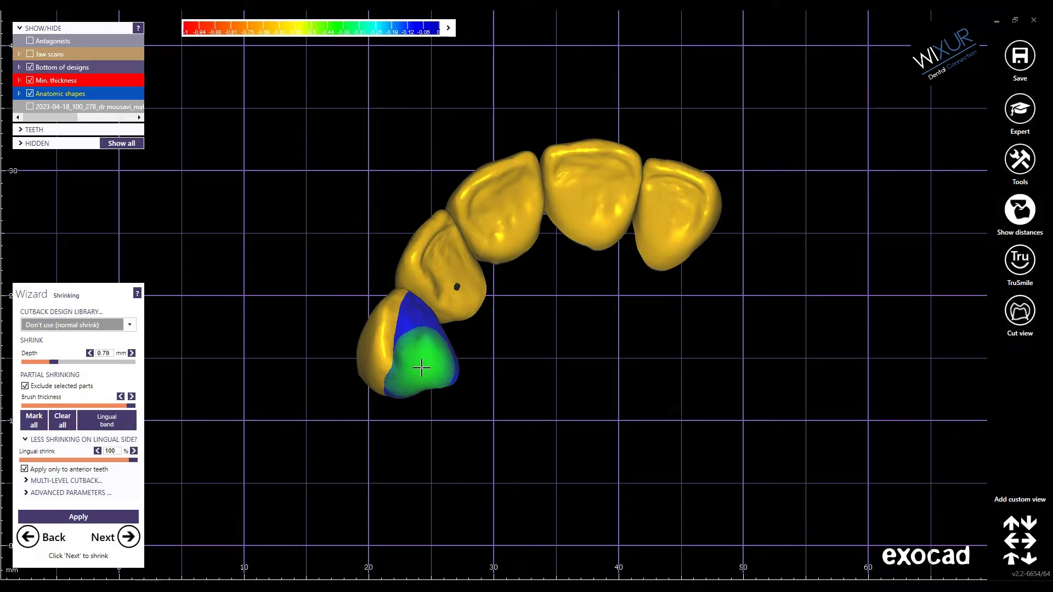
left_click_drag(422, 367, 425, 357)
Mark the palatal surfaces of crowns 2/ and 1/ as excluded from shrinking.
right_click_drag(498, 358, 483, 438)
mouse_move(469, 341)
left_mouse_down()
mouse_move(442, 334)
mouse_move(441, 324)
left_mouse_up()
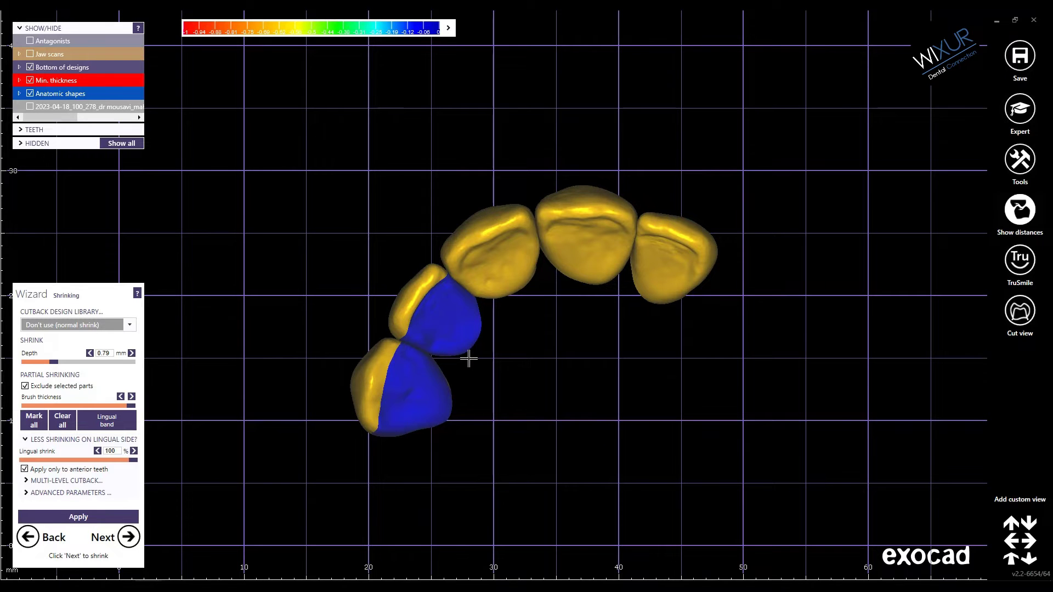
scroll(510, 327, "down", 2)
right_click_drag(512, 324, 506, 308)
scroll(505, 313, "up", 4)
mouse_move(505, 313)
left_mouse_down()
mouse_move(471, 297)
mouse_move(501, 258)
mouse_move(517, 275)
left_mouse_up()
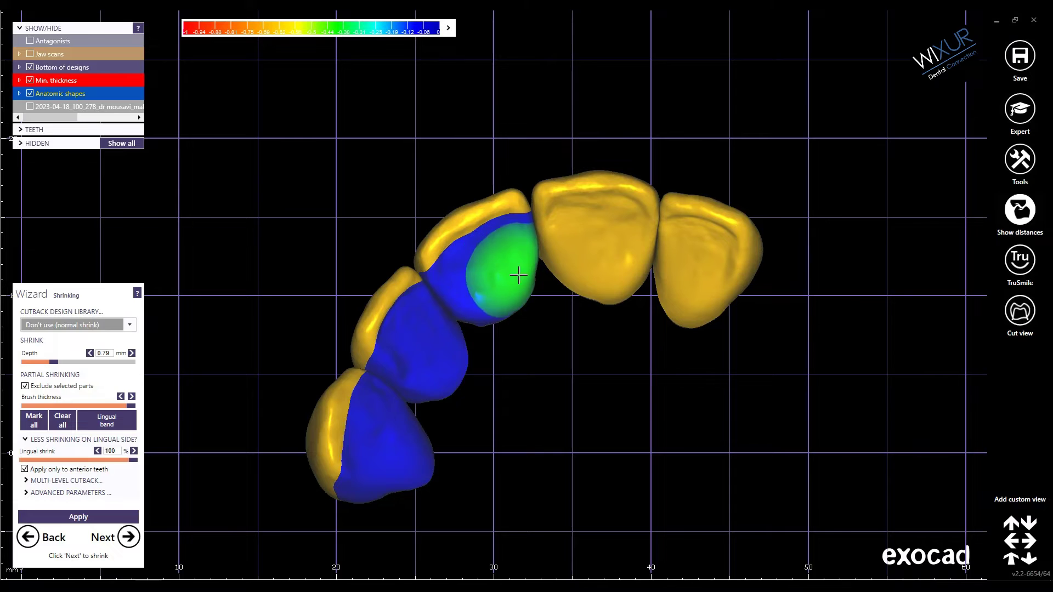
Mark the palatal surfaces of crowns \1 and \2 as excluded from shrinking, leaving the labial surfaces unmarked.
middle_click_drag(534, 377, 509, 432)
mouse_move(581, 365)
left_mouse_down()
mouse_move(536, 320)
mouse_move(584, 313)
mouse_move(616, 400)
mouse_move(649, 343)
mouse_move(675, 340)
mouse_move(698, 368)
mouse_move(621, 417)
left_mouse_up()
mouse_move(621, 417)
right_mouse_down()
mouse_move(590, 451)
mouse_move(561, 392)
right_mouse_up()
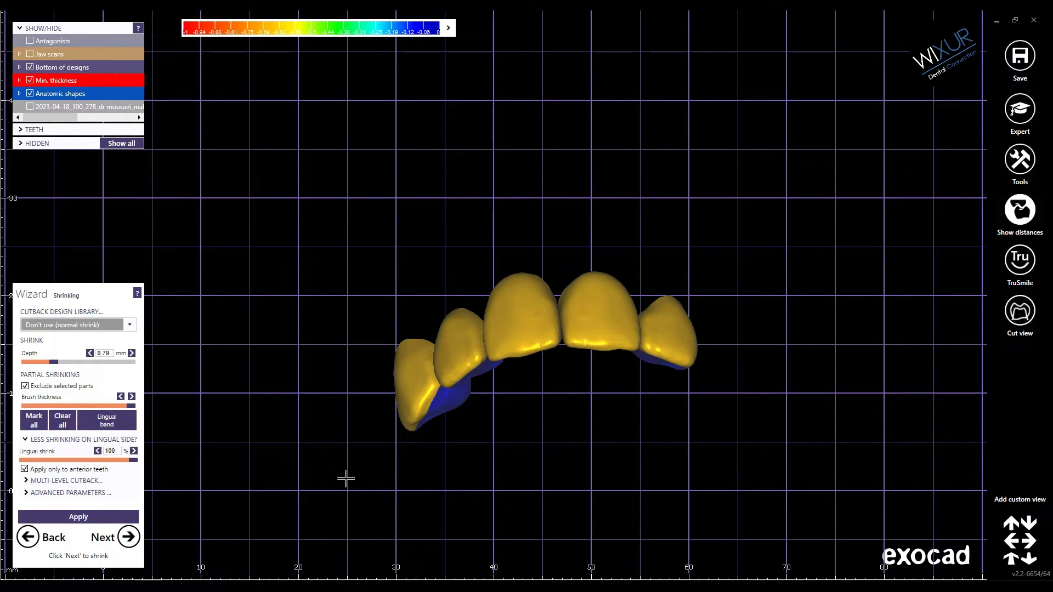
Check the excluded area's incisal border on crown \2 with a thinner brush, and apply the shrink to all crowns.
mouse_move(402, 571)
right_mouse_down()
mouse_move(496, 494)
mouse_move(496, 508)
mouse_move(506, 505)
mouse_move(496, 508)
mouse_move(593, 439)
right_mouse_up()
scroll(643, 328, "up", 7)
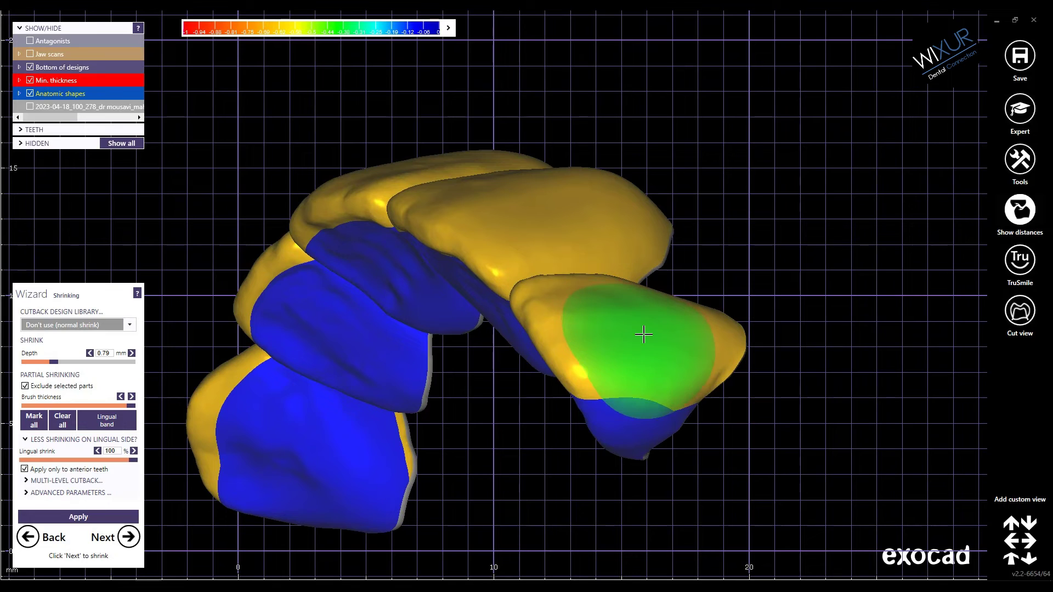
scroll(642, 339, "down", 3, "shift")
scroll(641, 341, "down", 3, "ctrl")
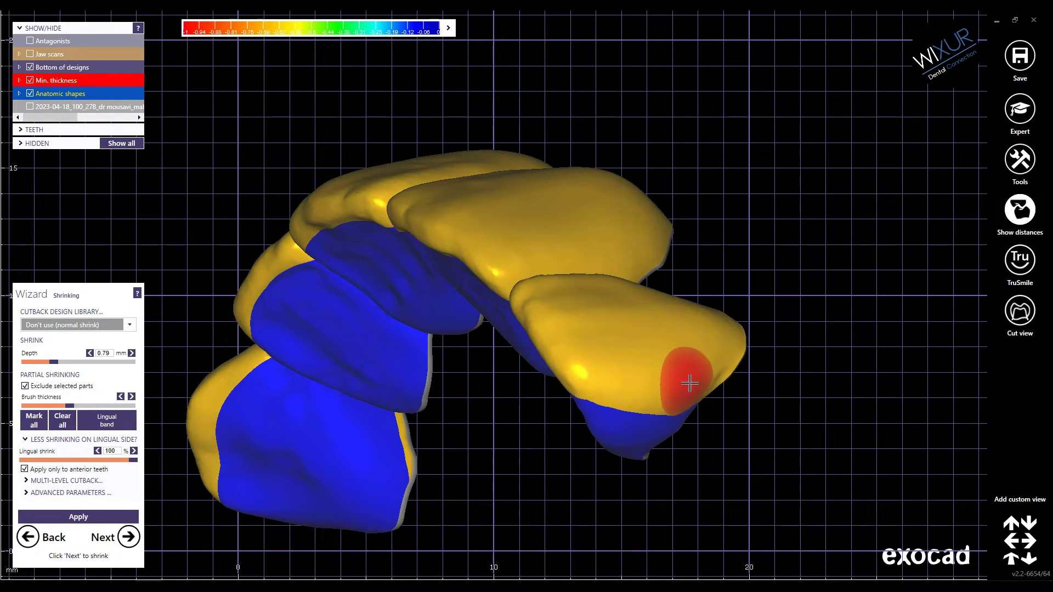
scroll(713, 401, "down", 3)
right_click_drag(718, 407, 745, 444)
right_click_drag(552, 448, 501, 374)
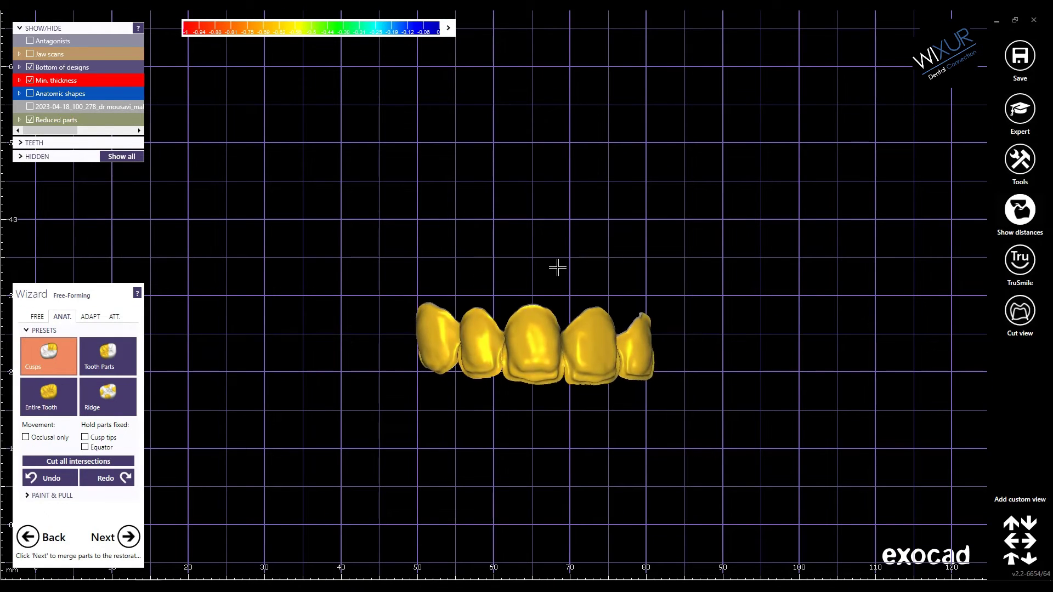
Smooth the incisal ledge and mesial and distal edges of the reduced crown 1/ by free-forming.
left_click(37, 317)
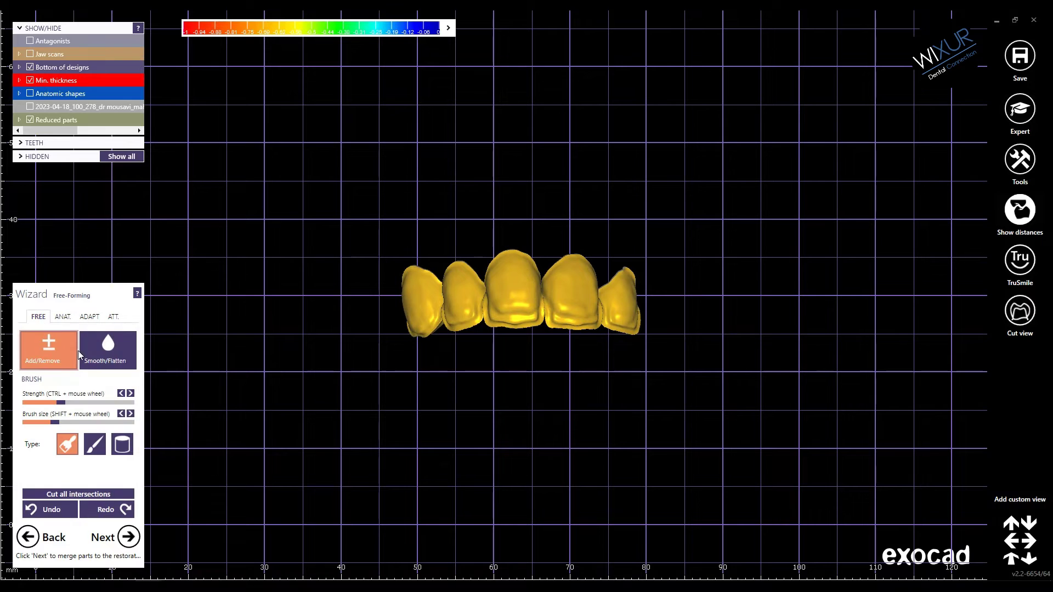
scroll(519, 321, "up", 5)
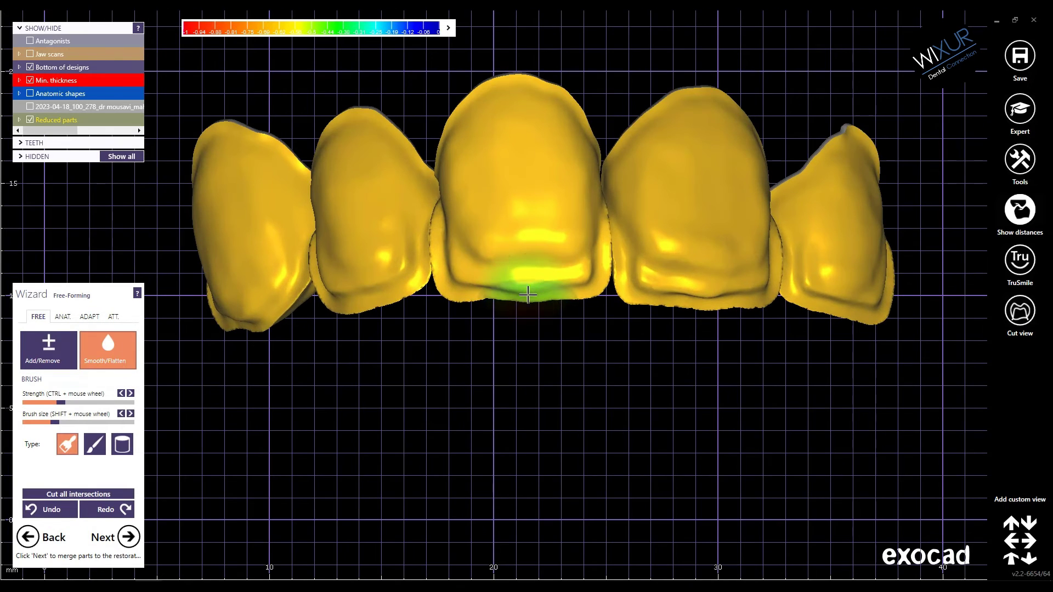
left_click_drag(570, 284, 459, 288)
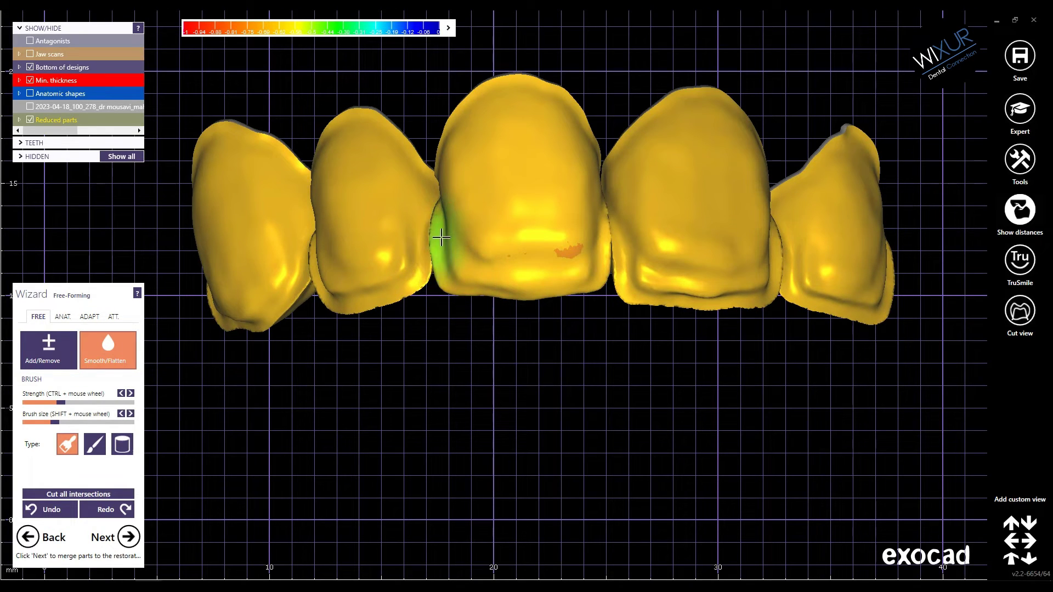
scroll(433, 239, "down", 3)
Smooth the incisal ledge of the reduced canine 3/ crown.
scroll(531, 285, "up", 5)
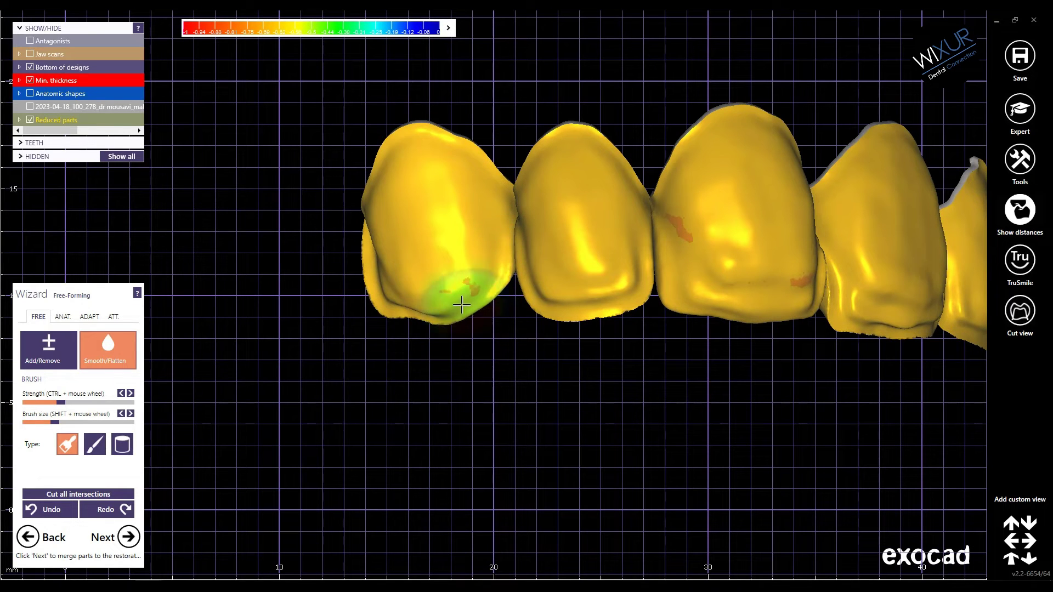
left_click_drag(465, 302, 396, 303)
scroll(394, 265, "down", 4)
right_click_drag(586, 367, 564, 358)
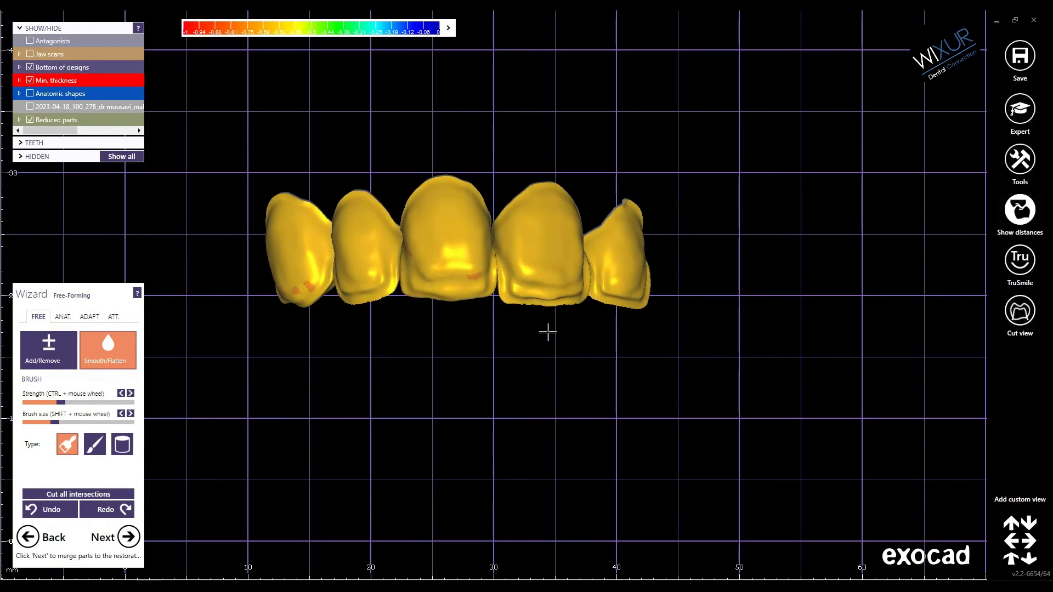
Smooth the incisal ledges of the reduced crowns \1 and \2.
scroll(530, 296, "up", 3)
left_click_drag(498, 280, 599, 286)
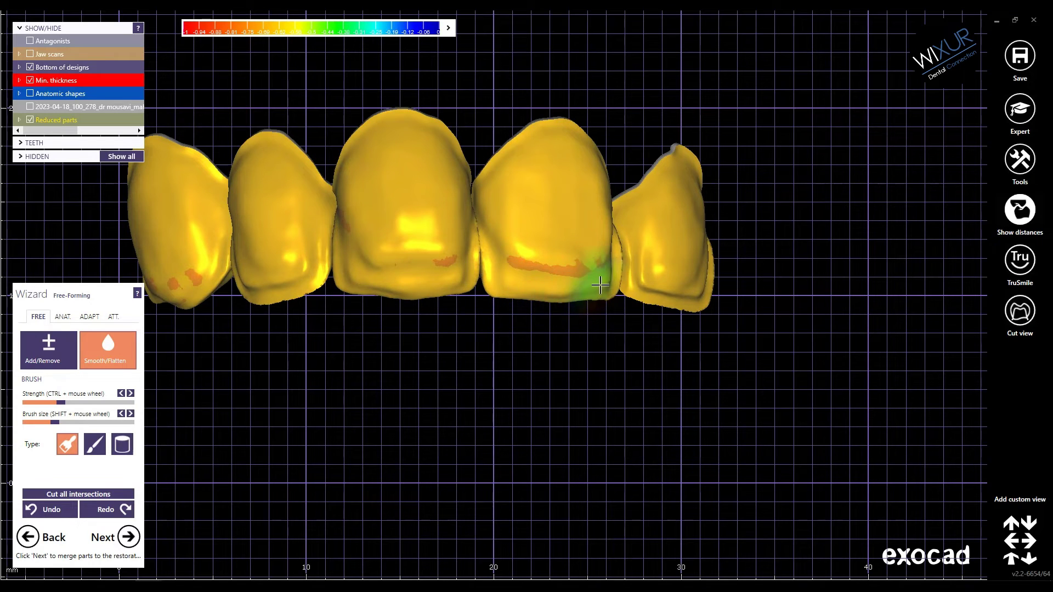
right_click_drag(609, 296, 530, 301)
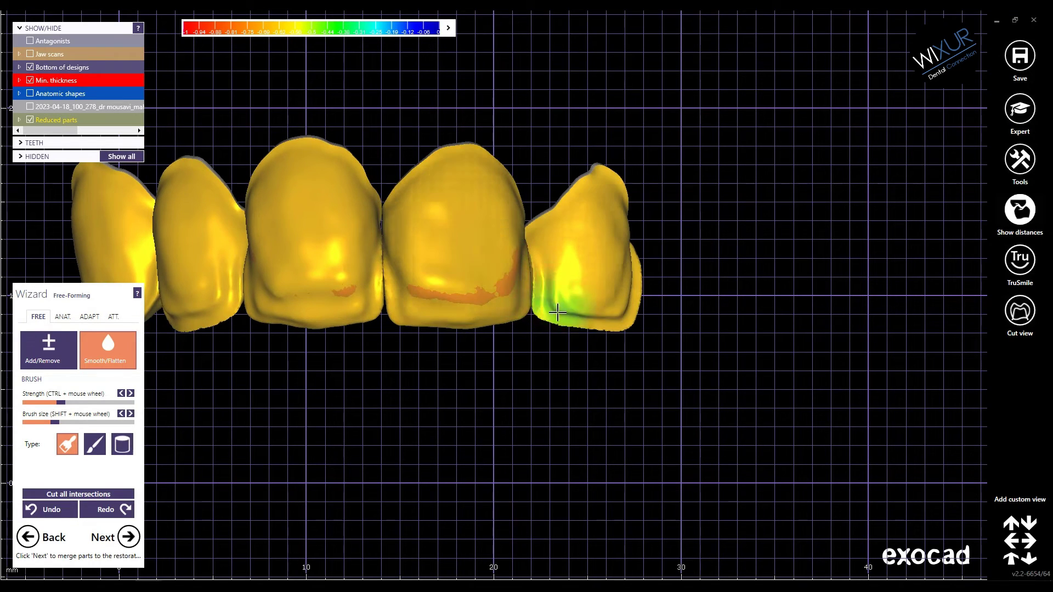
scroll(615, 291, "down", 4)
right_click_drag(589, 357, 595, 362)
scroll(563, 322, "up", 3)
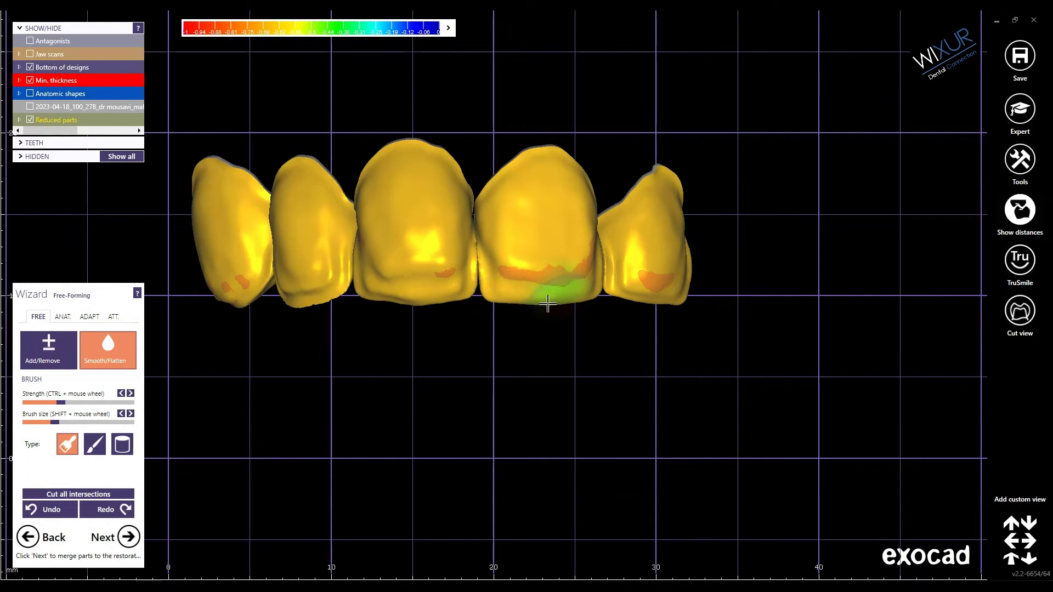
Even out the incisal edge of the reduced crown 2/ and the distal incisal corner of crown \2.
scroll(513, 380, "down", 3)
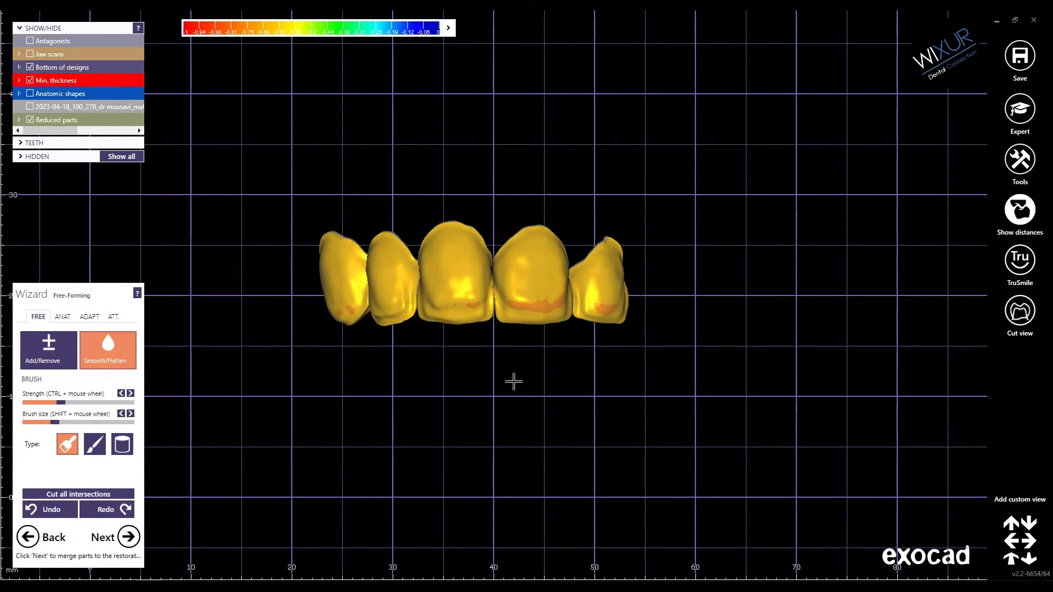
scroll(398, 344, "up", 2)
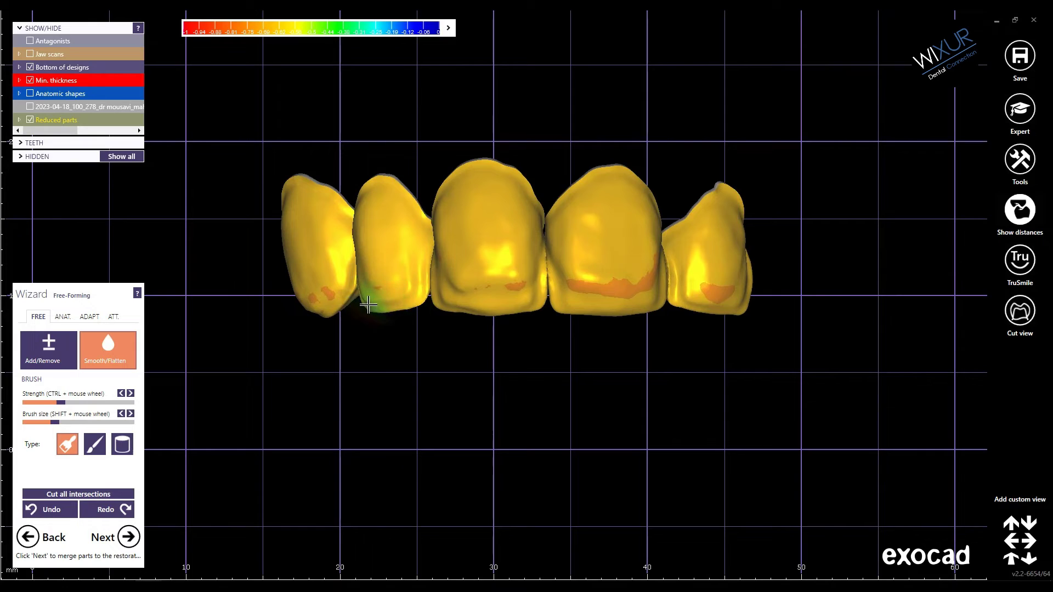
scroll(488, 404, "down", 2)
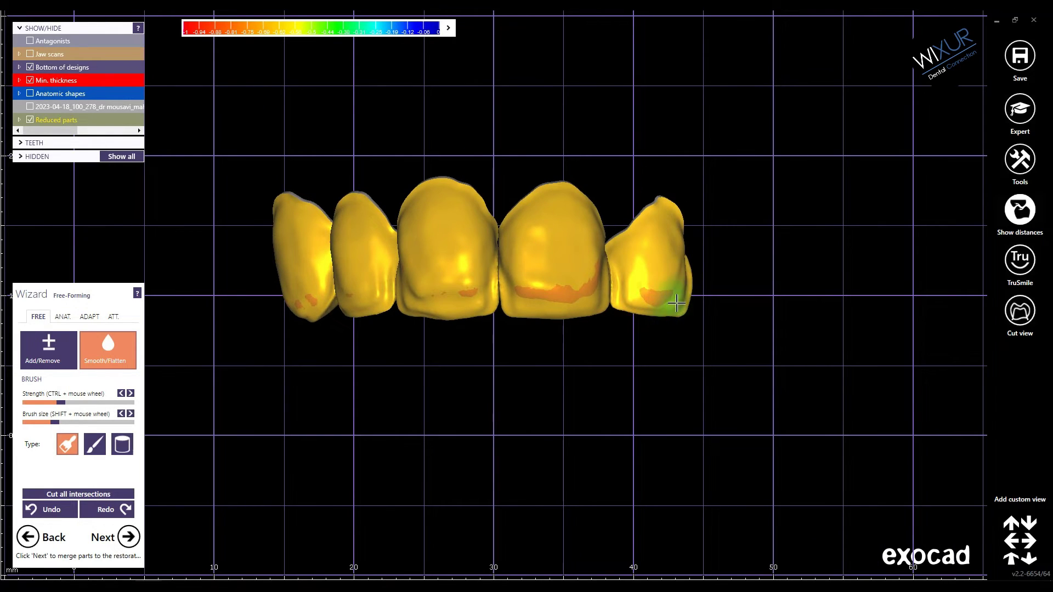
middle_click_drag(540, 421, 549, 414)
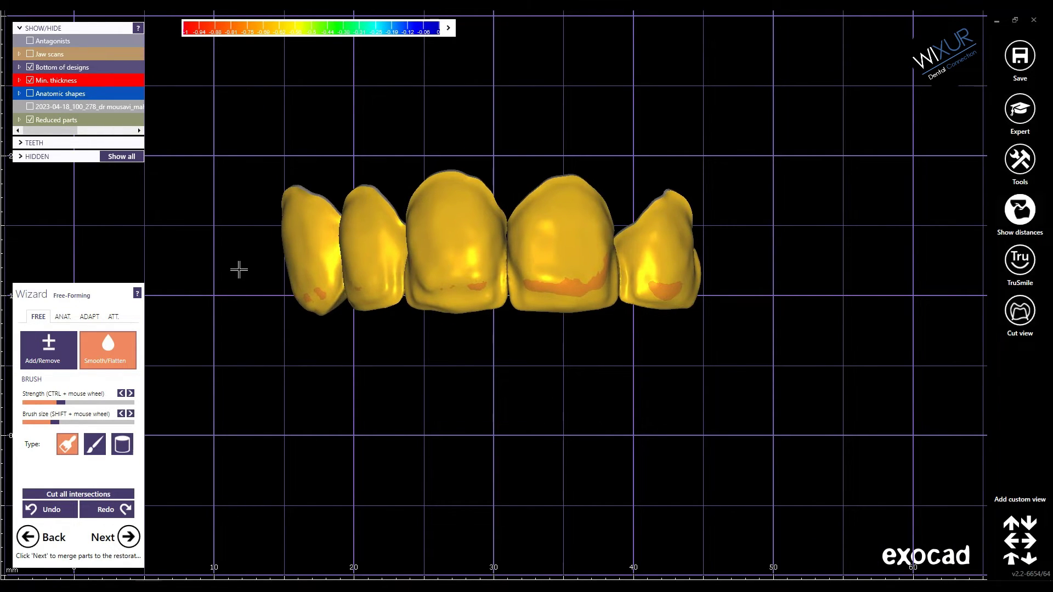
Show the jaw scans, antagonists and face scan, and examine the reduced crowns against the lips and opposing teeth.
left_click(30, 54)
scroll(393, 343, "down", 4)
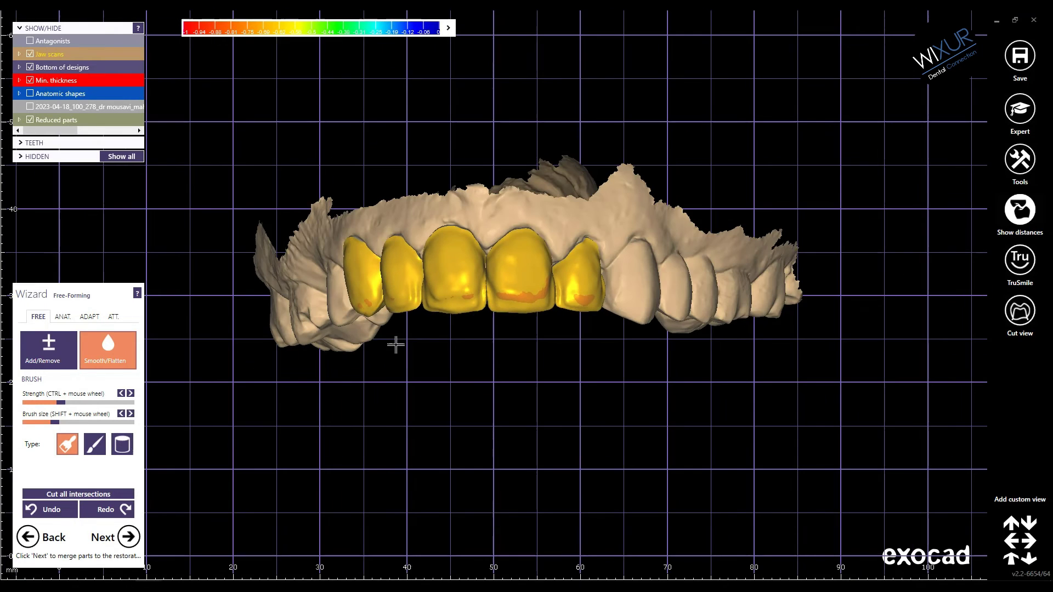
key("ctrl+a")
middle_click_drag(403, 352, 401, 303)
mouse_move(401, 303)
right_mouse_down()
mouse_move(412, 297)
mouse_move(416, 313)
right_mouse_up()
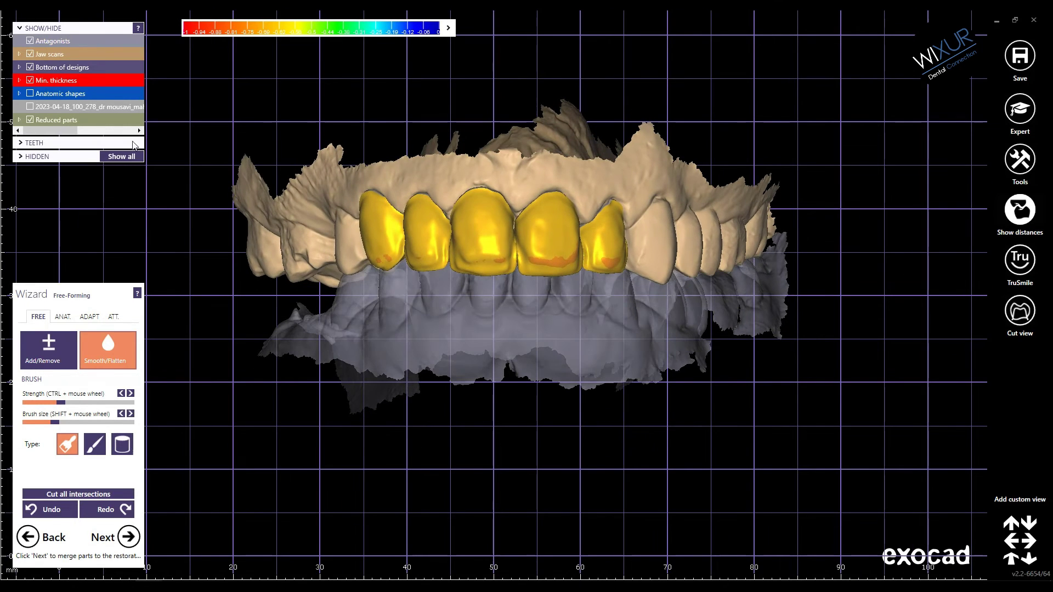
left_click(30, 106)
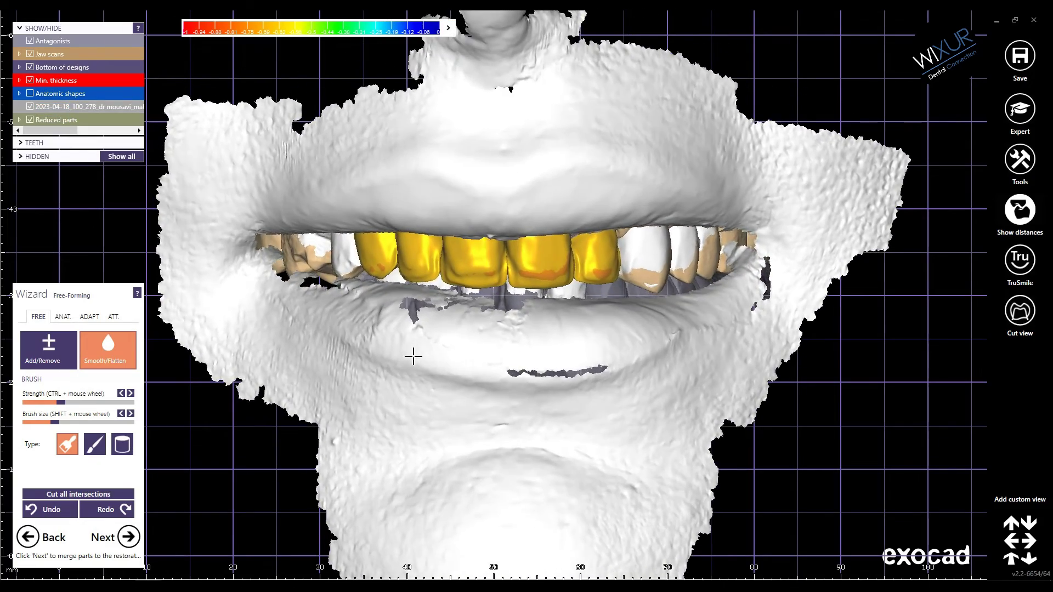
scroll(412, 355, "up", 5)
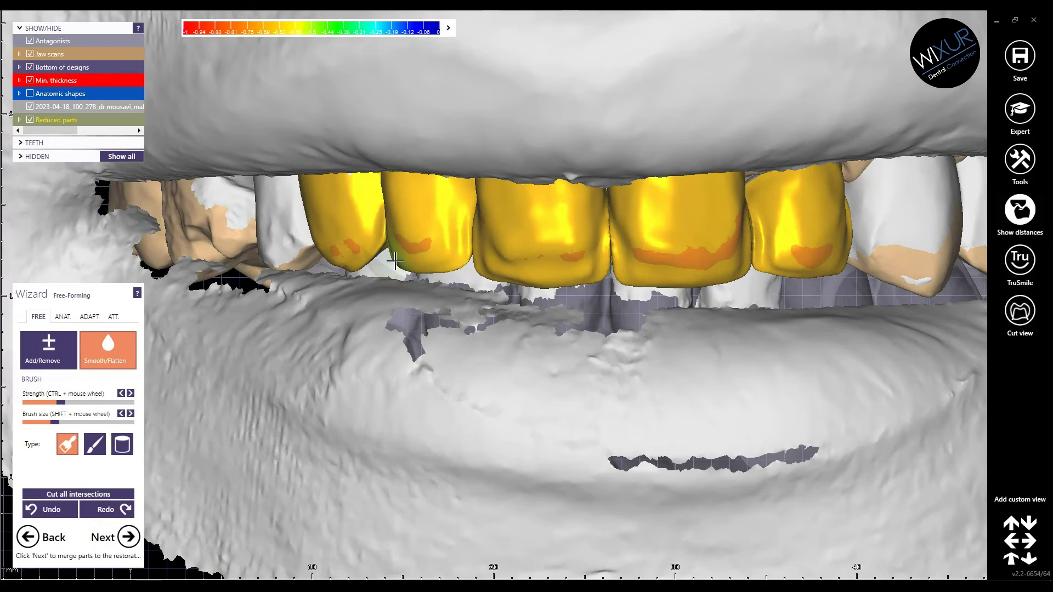
Smooth the proximal edges of the reduced crowns at the midline and where the central incisors meet lateral crowns 2/ and \2.
scroll(395, 261, "down", 5)
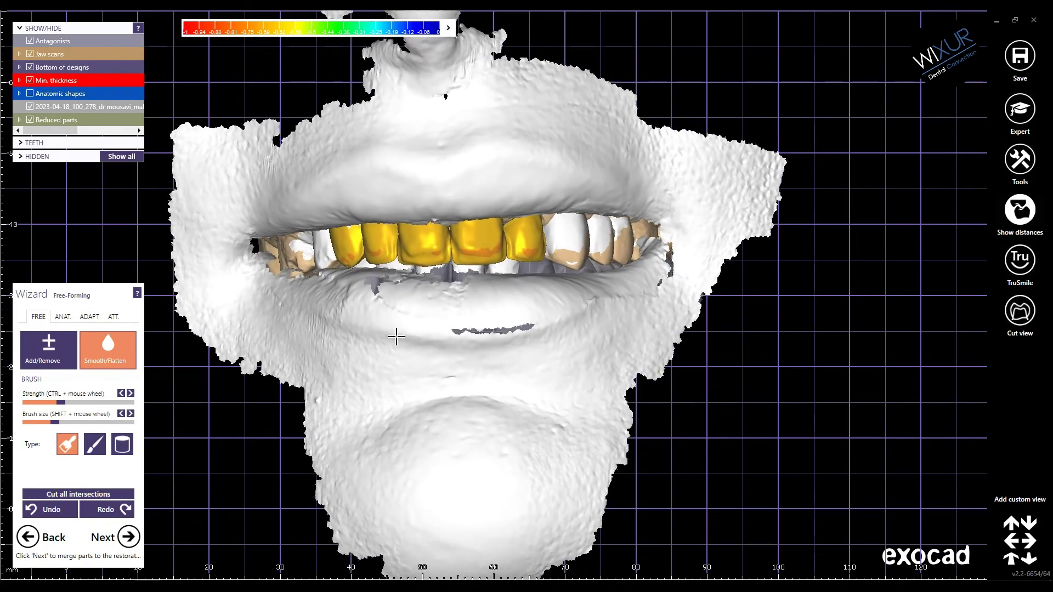
scroll(442, 242, "up", 5)
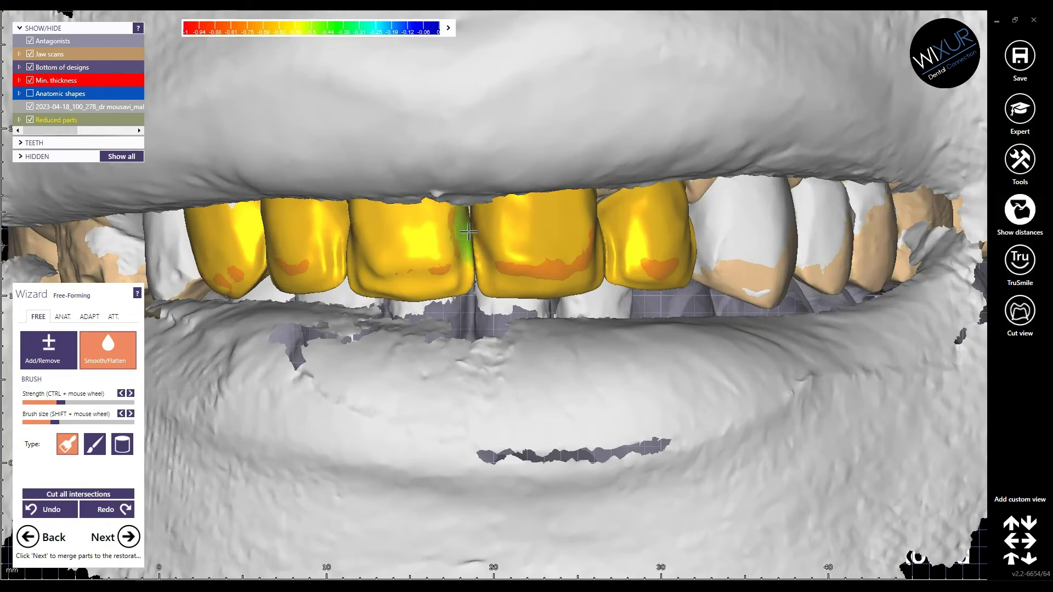
left_click_drag(471, 238, 471, 225)
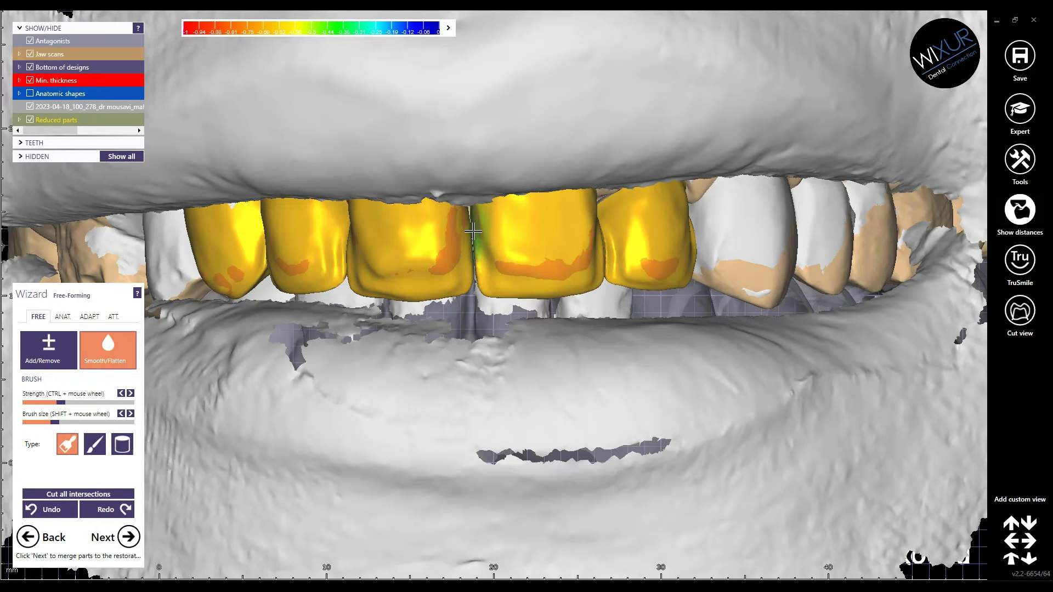
right_click_drag(499, 270, 486, 237)
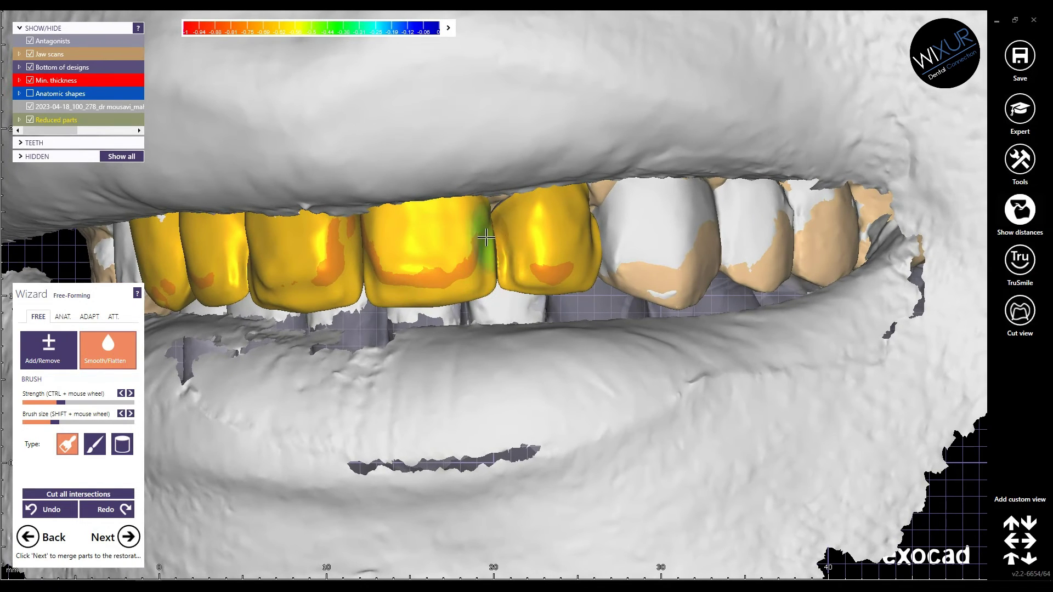
left_click_drag(489, 251, 499, 237)
scroll(503, 269, "down", 3)
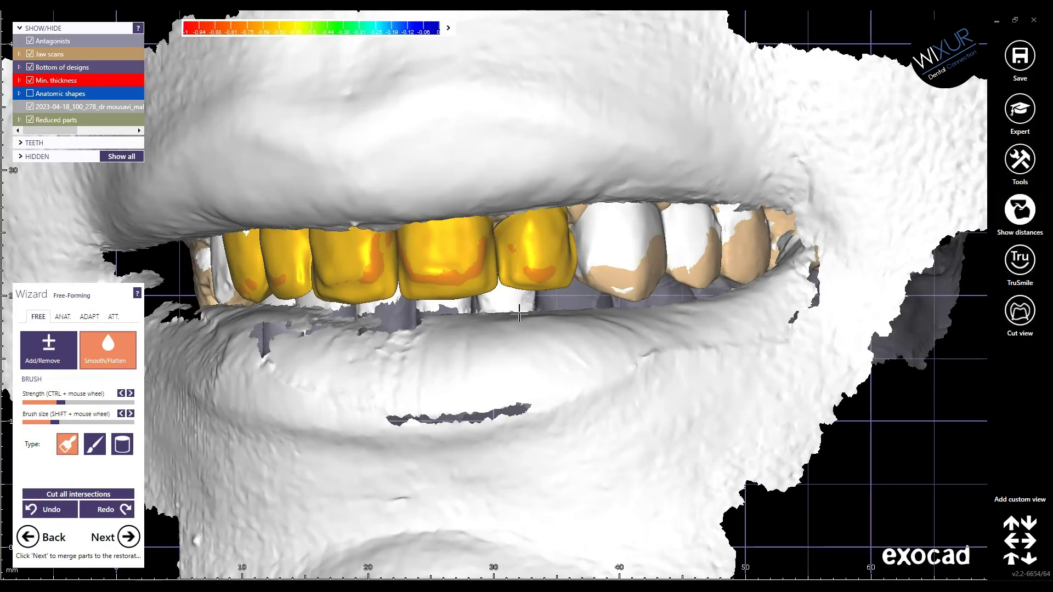
right_click_drag(503, 270, 579, 276)
right_click_drag(413, 257, 489, 261)
scroll(490, 261, "up", 3)
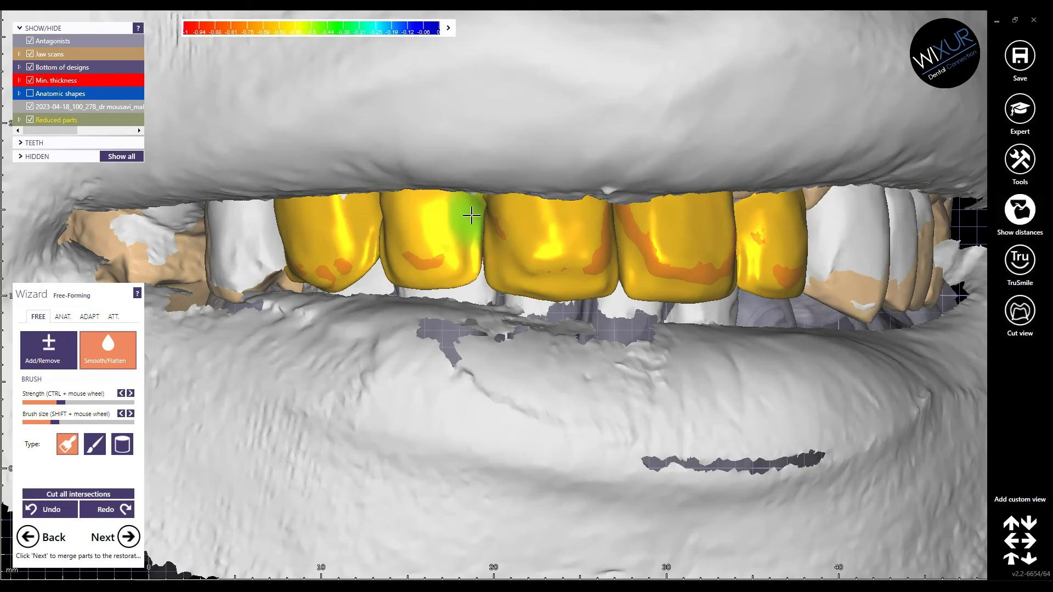
scroll(470, 313, "down", 5)
scroll(471, 313, "up", 5)
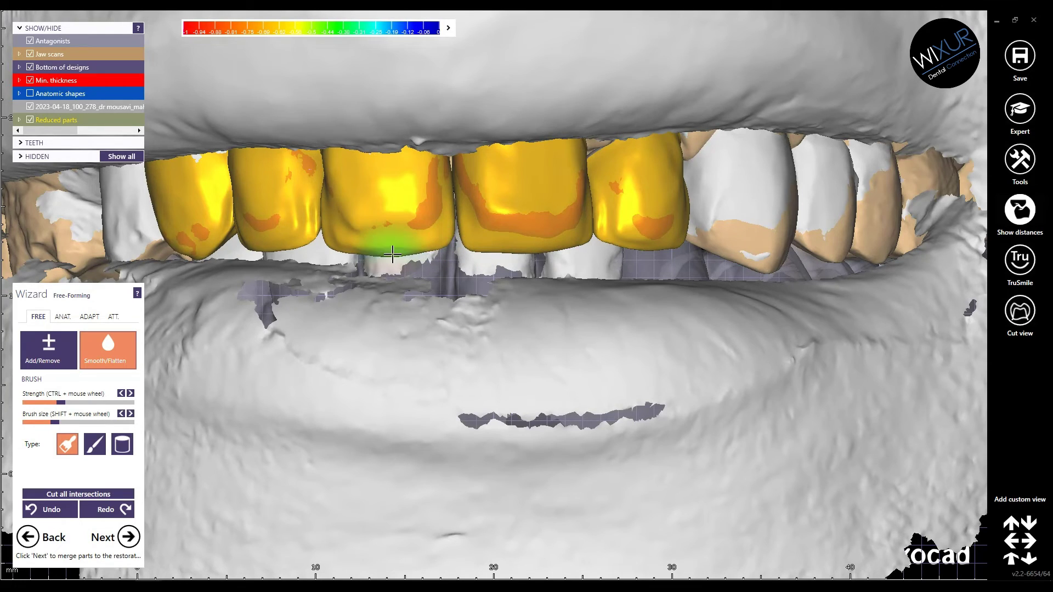
Review the smile in the full face scan, hide the face scan, and merge the reduced crowns into final restorations.
scroll(542, 248, "down", 5)
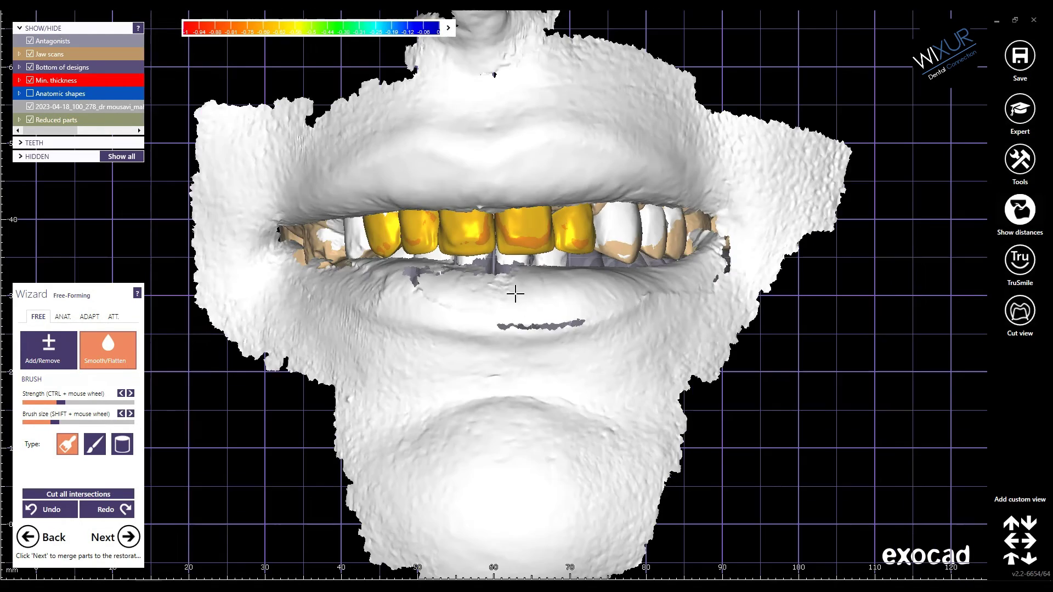
scroll(529, 372, "down", 2)
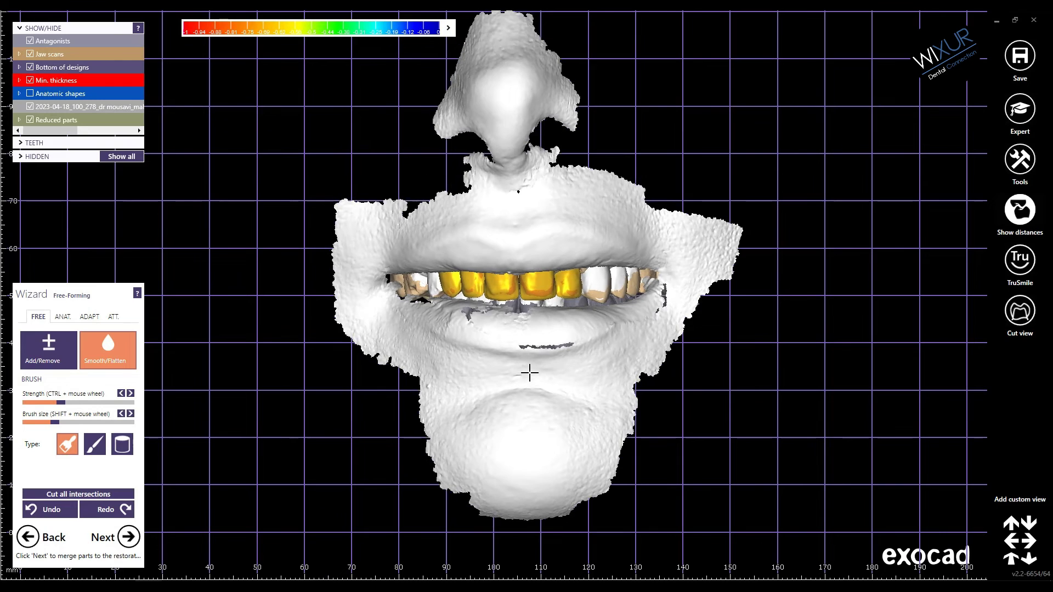
left_click(30, 108)
right_click_drag(438, 362, 447, 388)
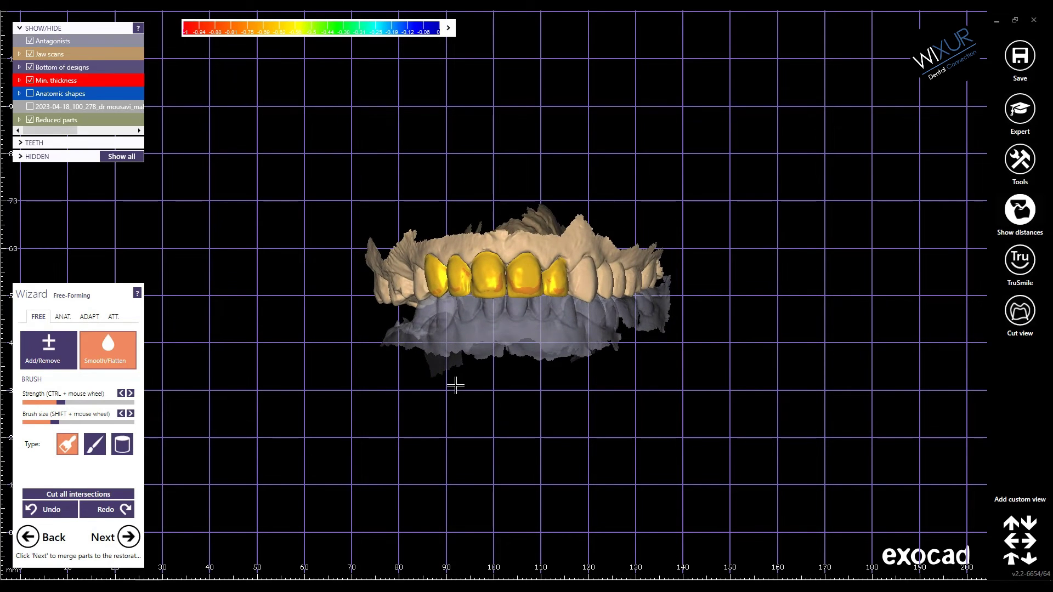
left_click(132, 539)
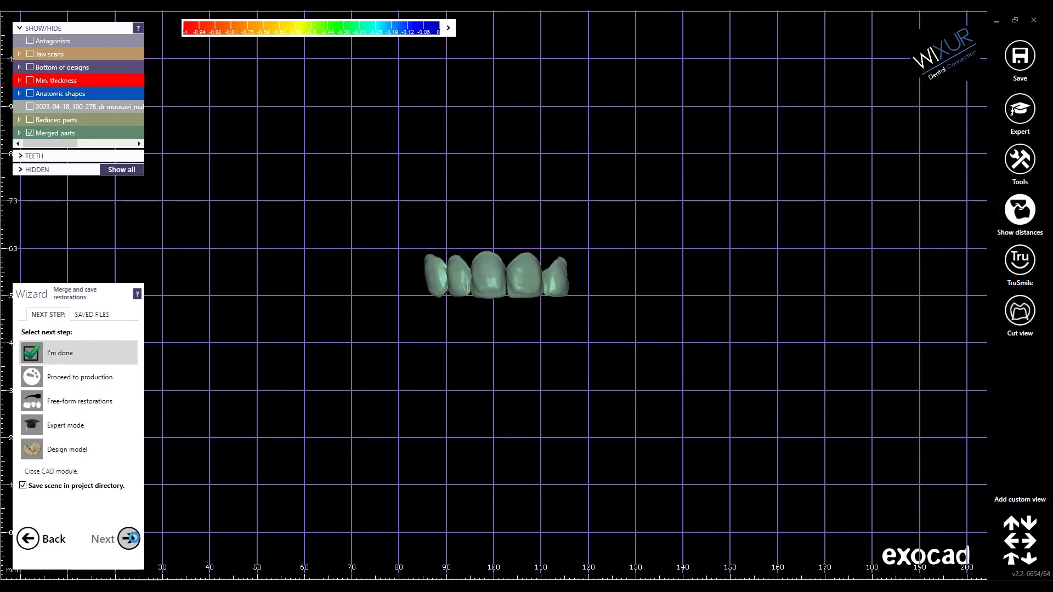
Continue to model design with the model type Formlabs Form2 Hollow 50µm - DentalModel resin.
left_click(67, 458)
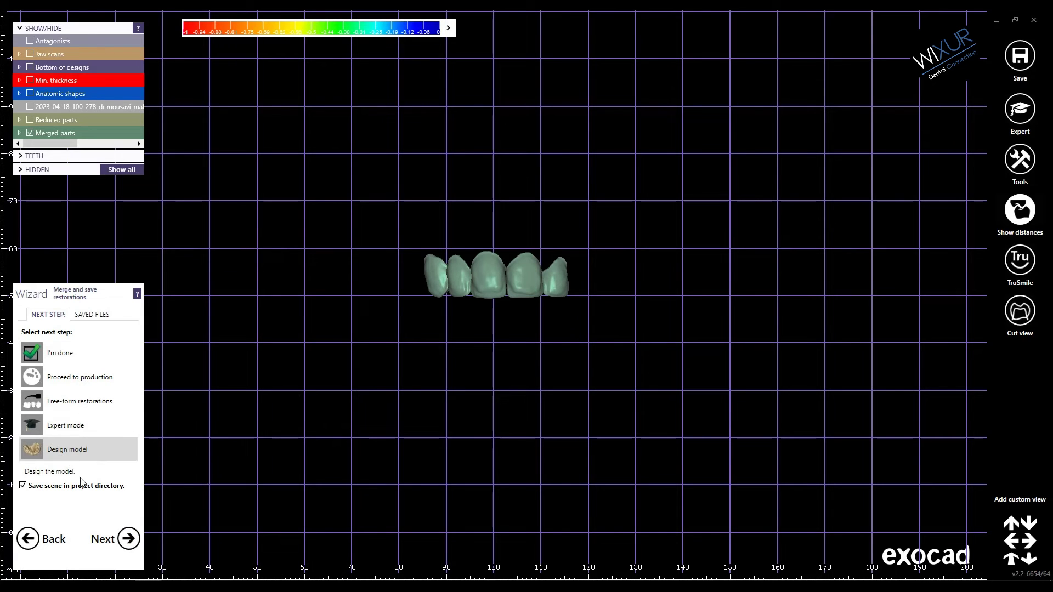
left_click(129, 539)
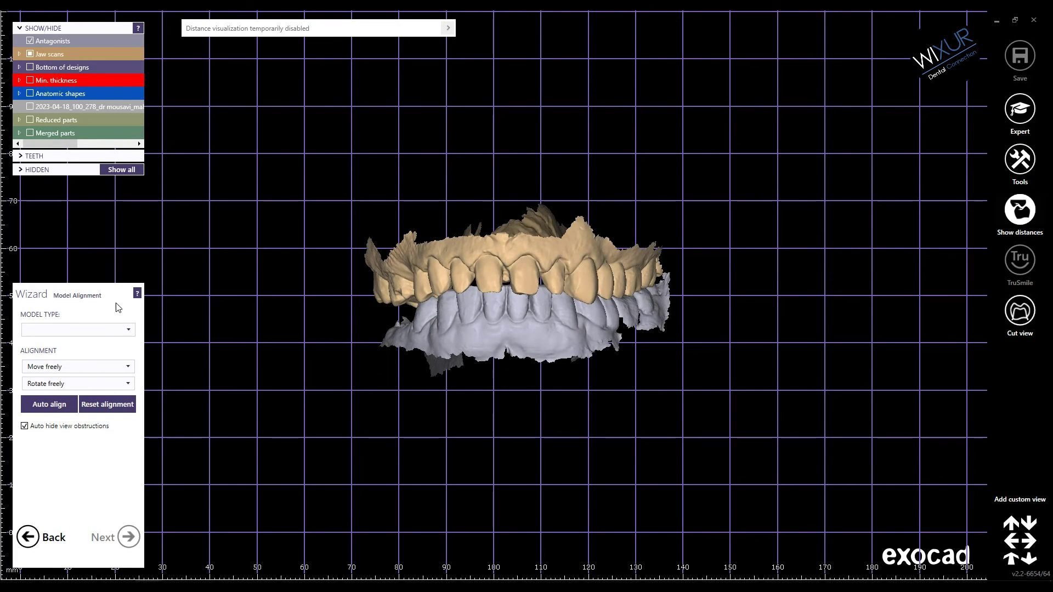
left_click(120, 332)
scroll(126, 440, "down", 3)
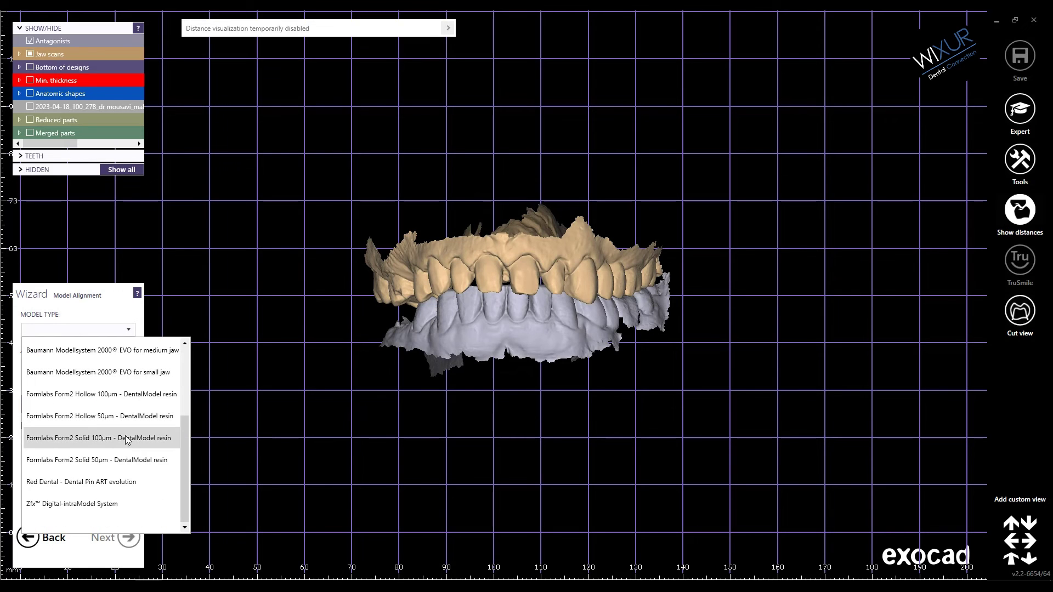
left_click(126, 418)
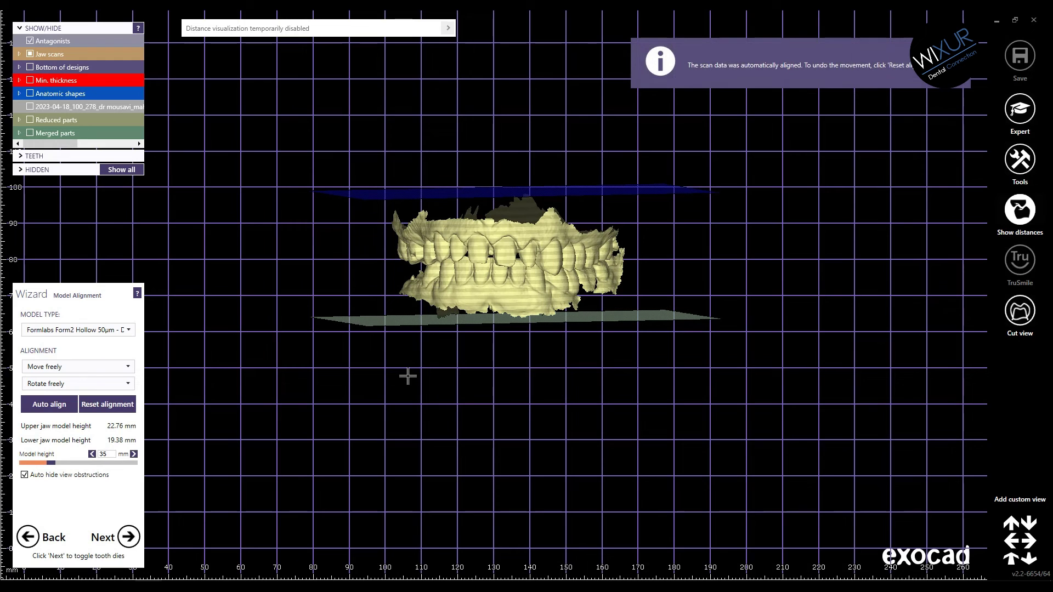
Set the model height to 38.3 mm, shift the aligned jaw scans down towards the lower base plane, and accept the alignment.
left_click_drag(53, 465, 57, 465)
scroll(577, 440, "up", 2)
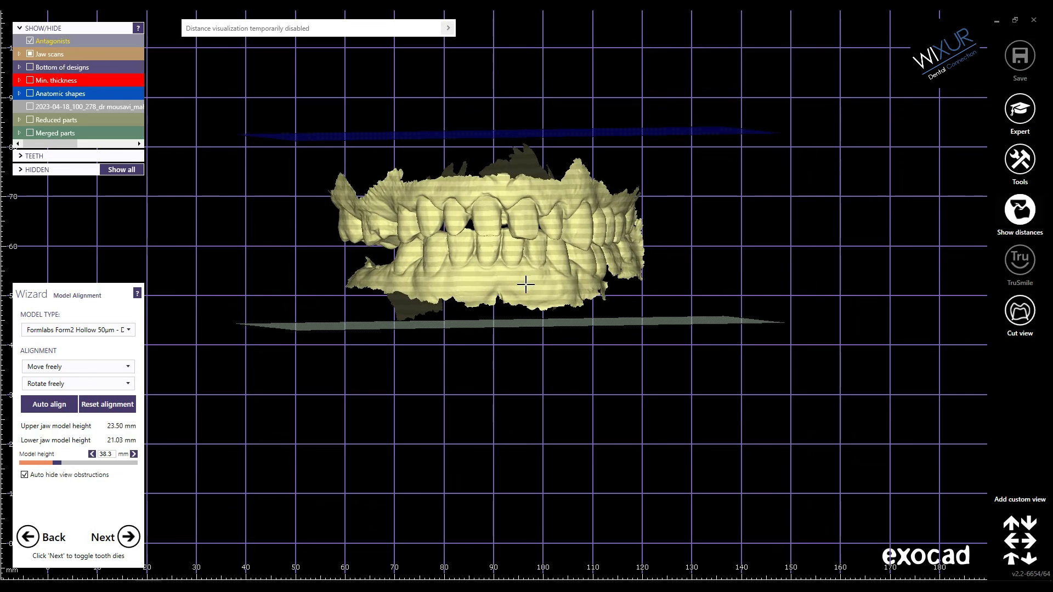
left_click_drag(525, 284, 525, 301)
left_click_drag(525, 309, 525, 310)
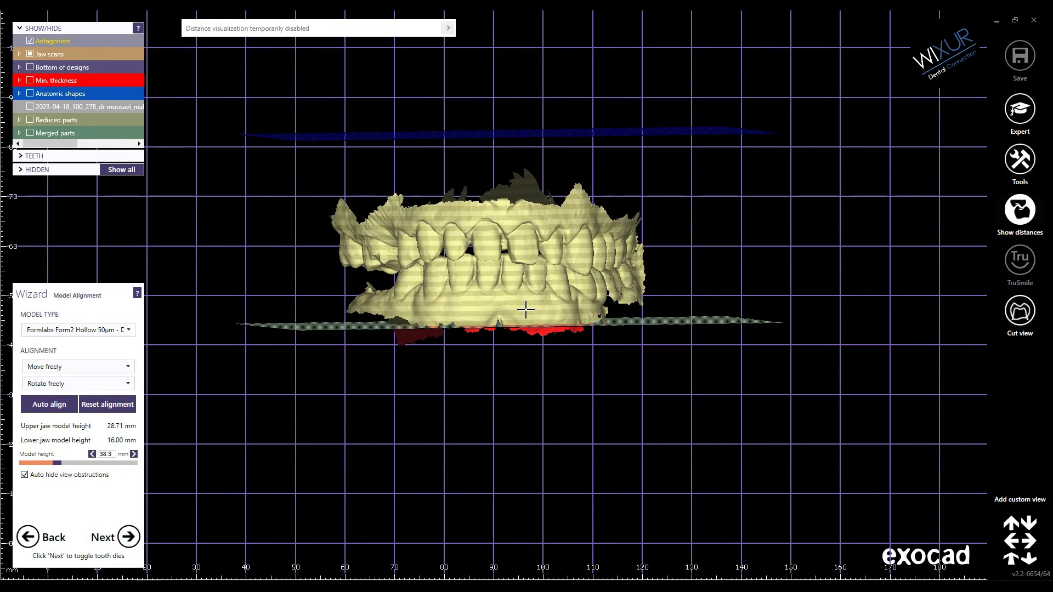
right_click_drag(536, 358, 531, 359)
left_click_drag(521, 307, 521, 306)
left_click(126, 540)
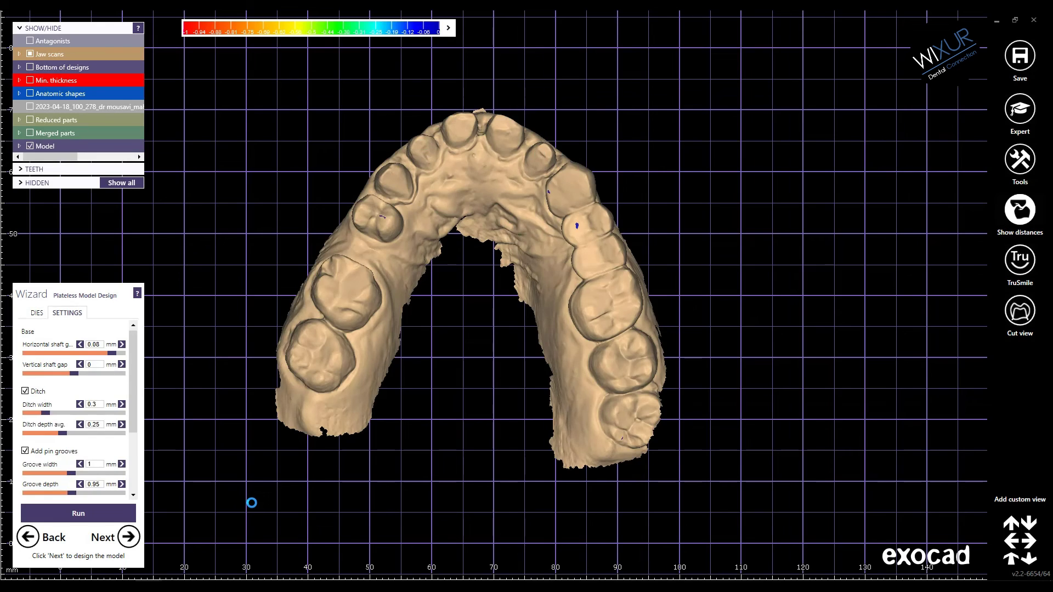
Generate the plateless upper model with dies and the lower antagonist model using the preset base, ditch and groove settings.
right_click_drag(501, 306, 502, 333)
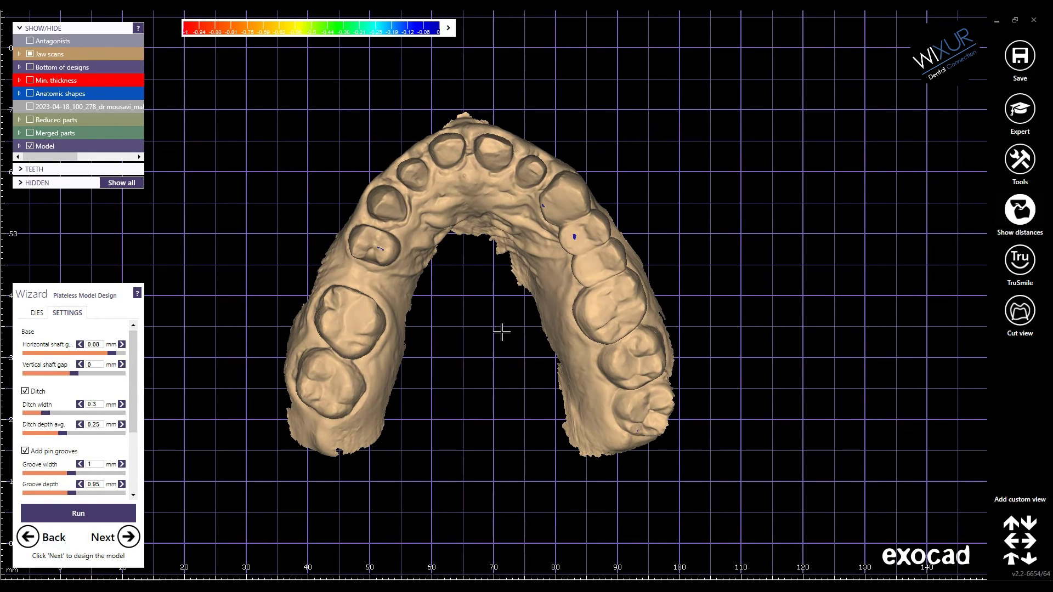
left_click(128, 528)
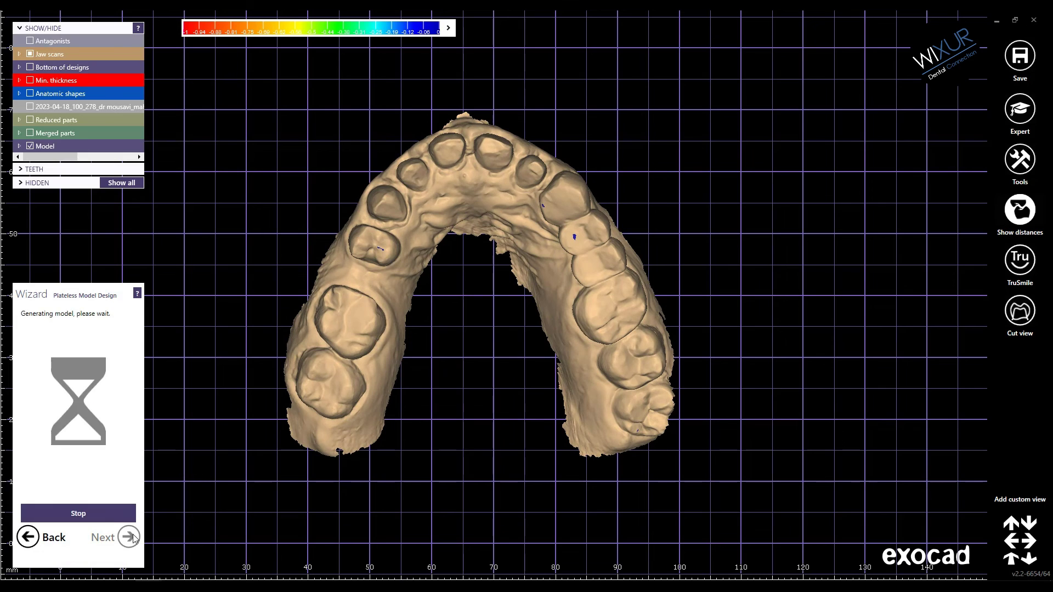
scroll(414, 411, "down", 2)
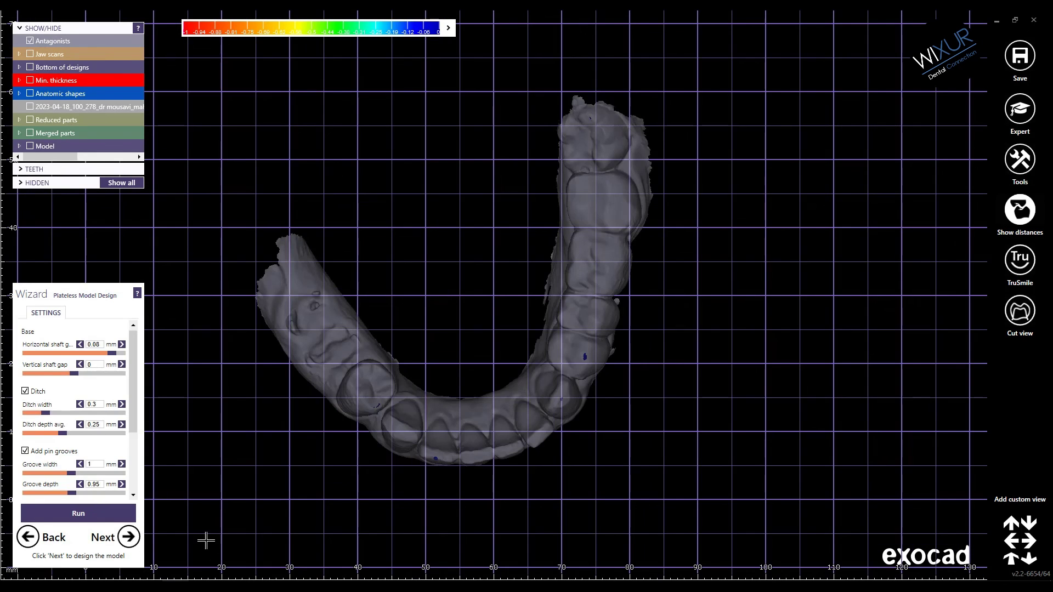
left_click(131, 537)
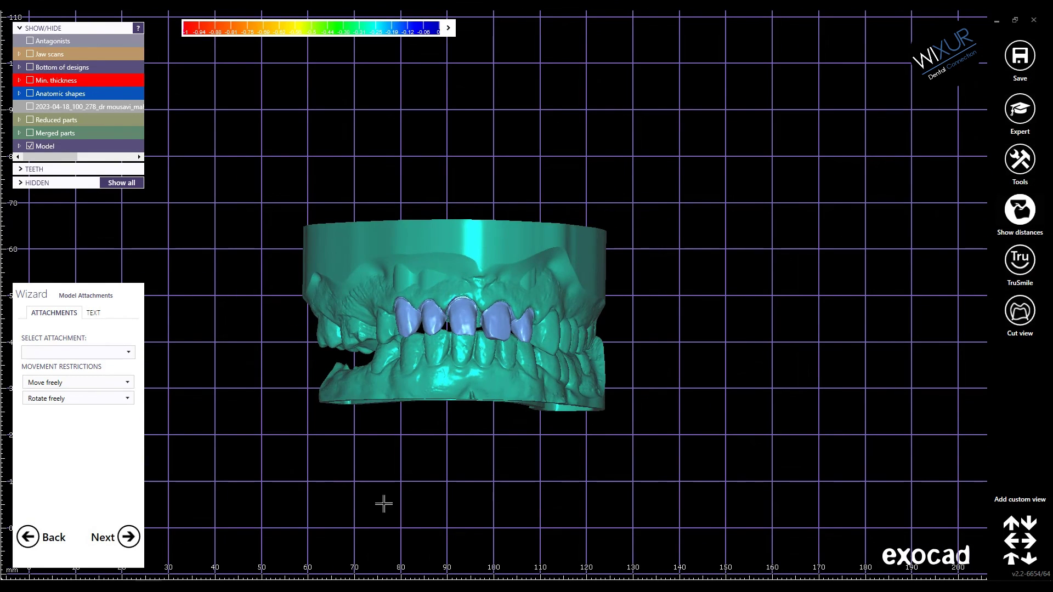
Choose Support Pins as the model attachment and position one pin at the rear end of the arches on the patient's left side.
left_click(123, 354)
scroll(125, 439, "down", 1)
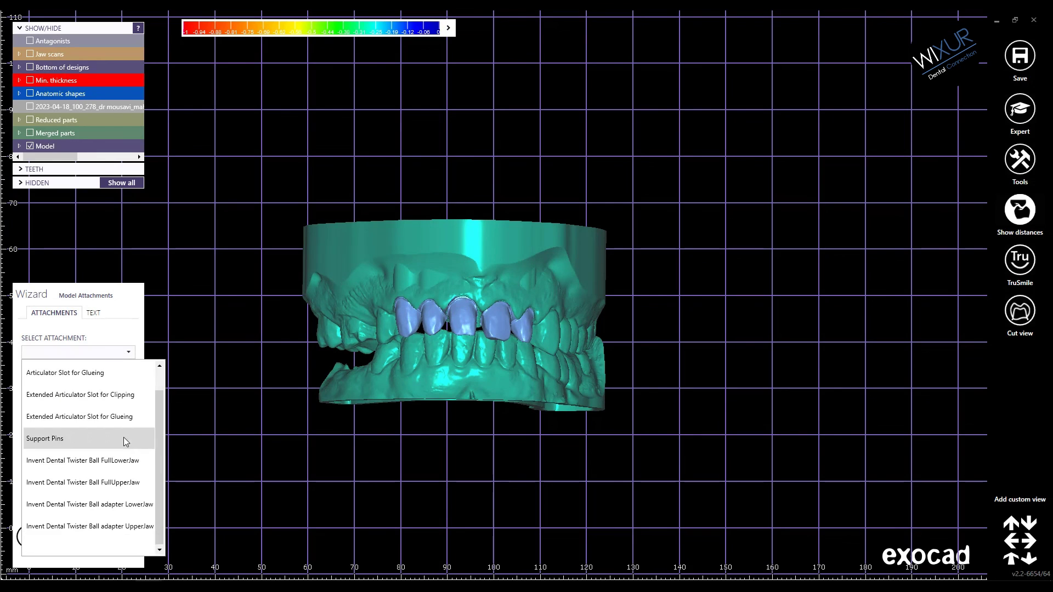
scroll(126, 441, "up", 1)
left_click(120, 467)
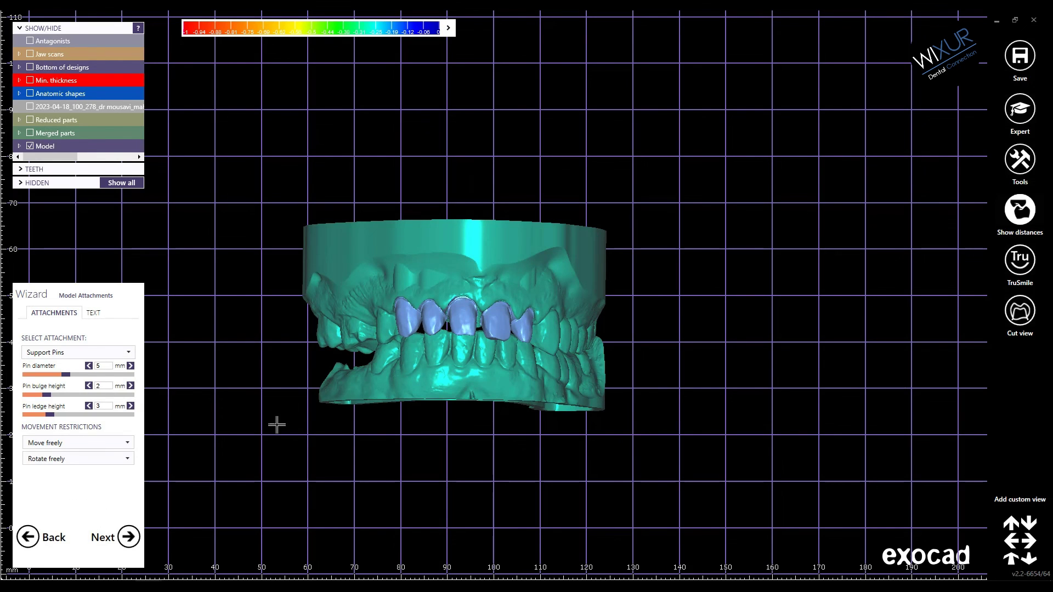
right_click_drag(282, 425, 292, 404)
left_click(400, 270)
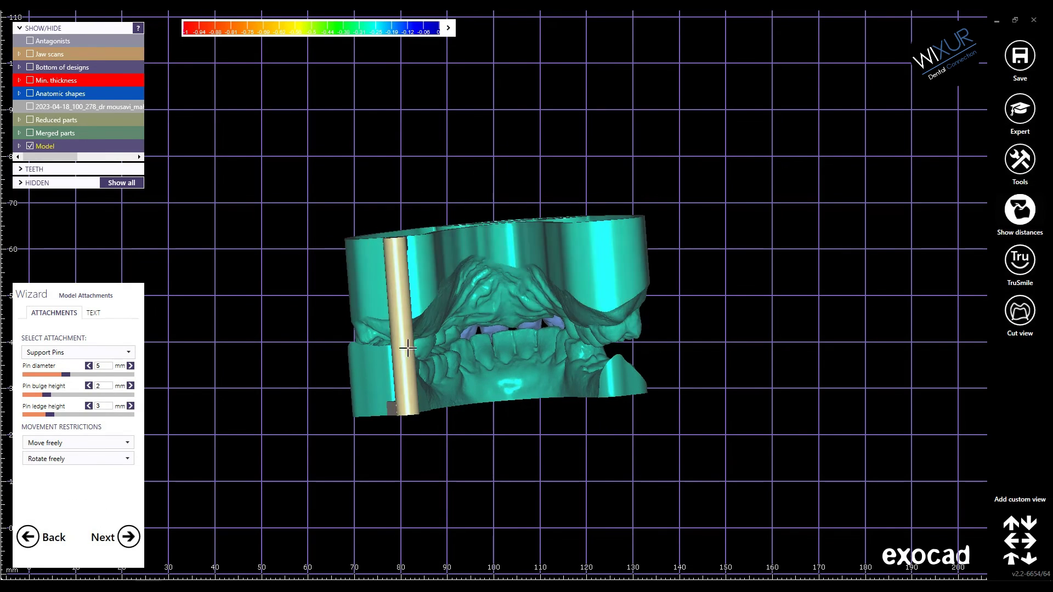
right_click_drag(401, 272, 417, 352)
left_click_drag(443, 349, 419, 346)
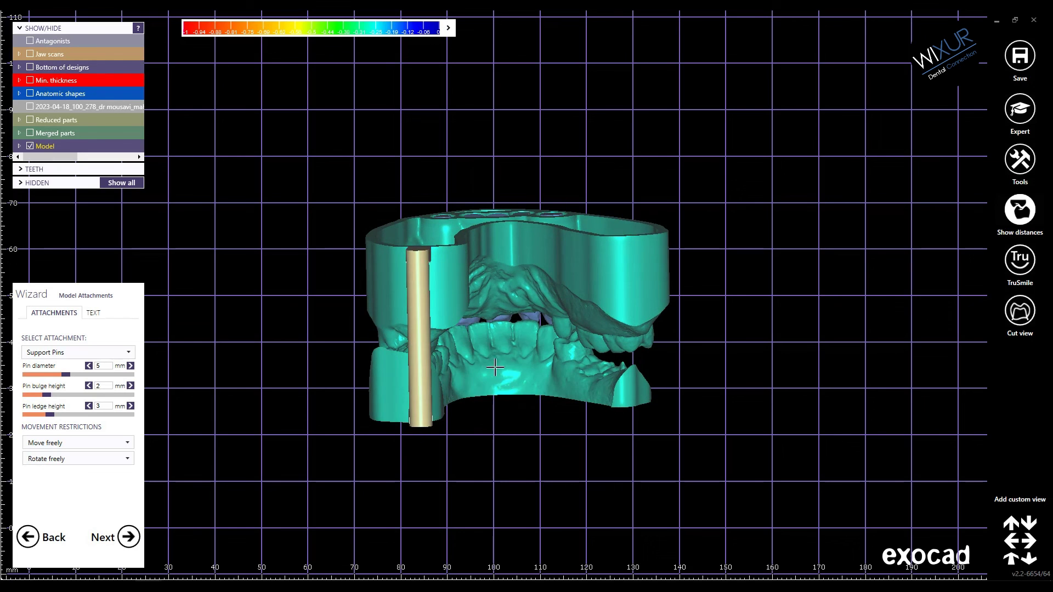
Place a second support pin at the rear of the models on the patient's right side.
scroll(471, 383, "down", 4)
right_click_drag(520, 444, 502, 405)
left_click(560, 319)
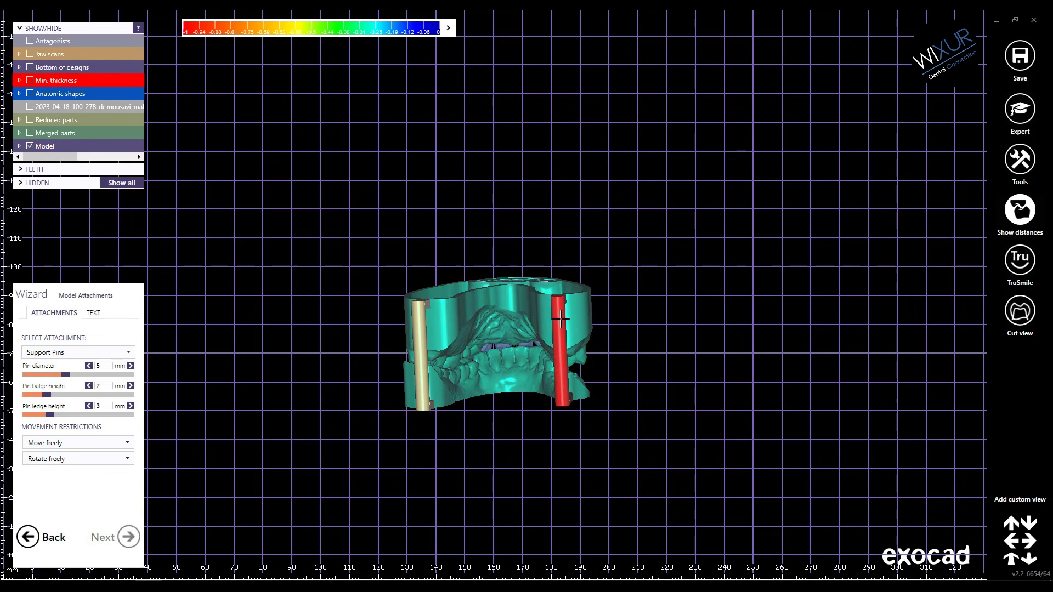
scroll(565, 378, "up", 2)
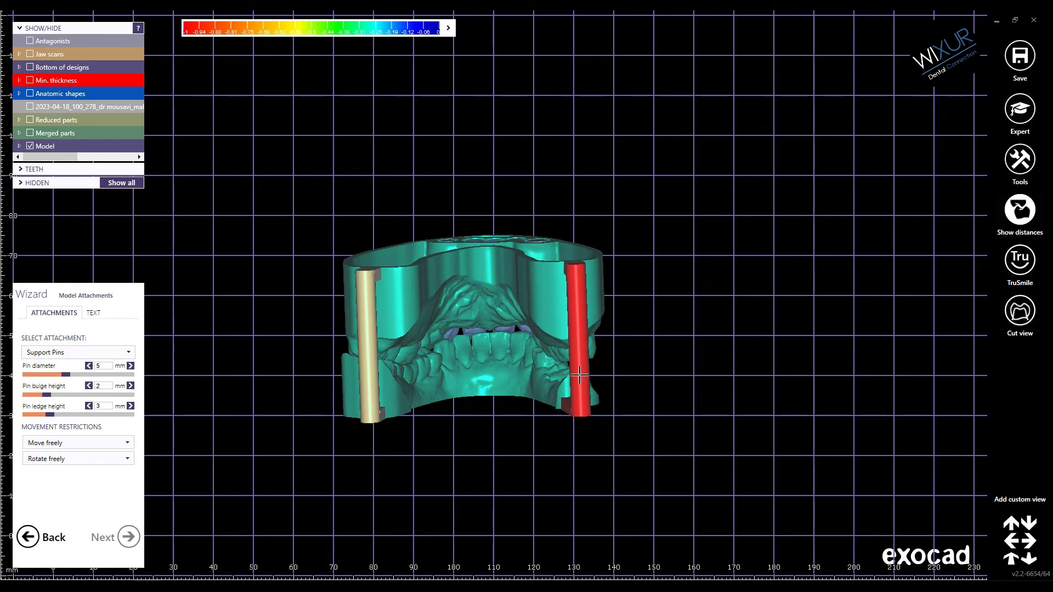
right_click_drag(579, 374, 516, 439)
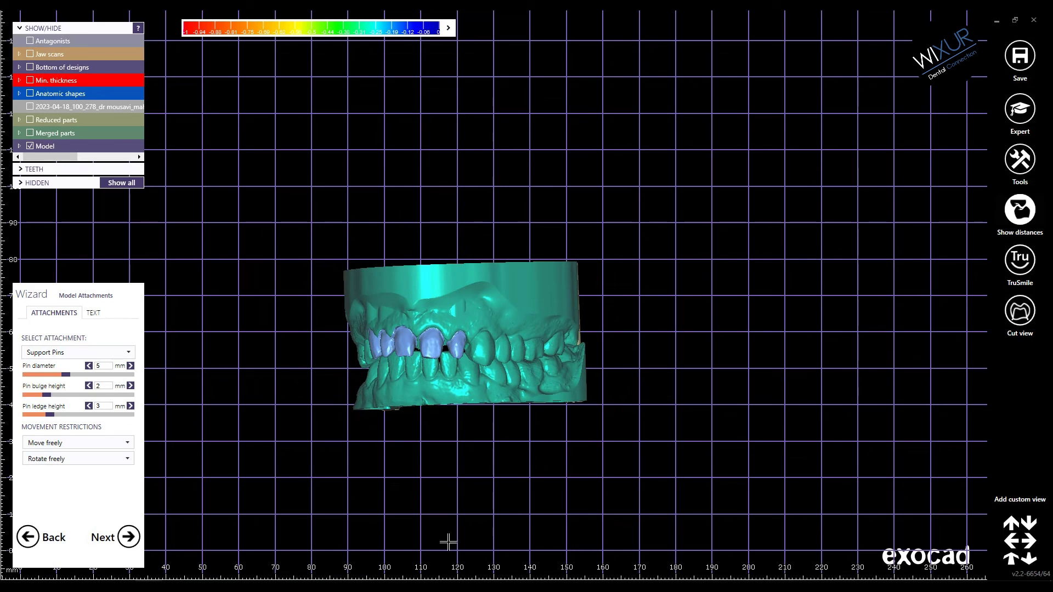